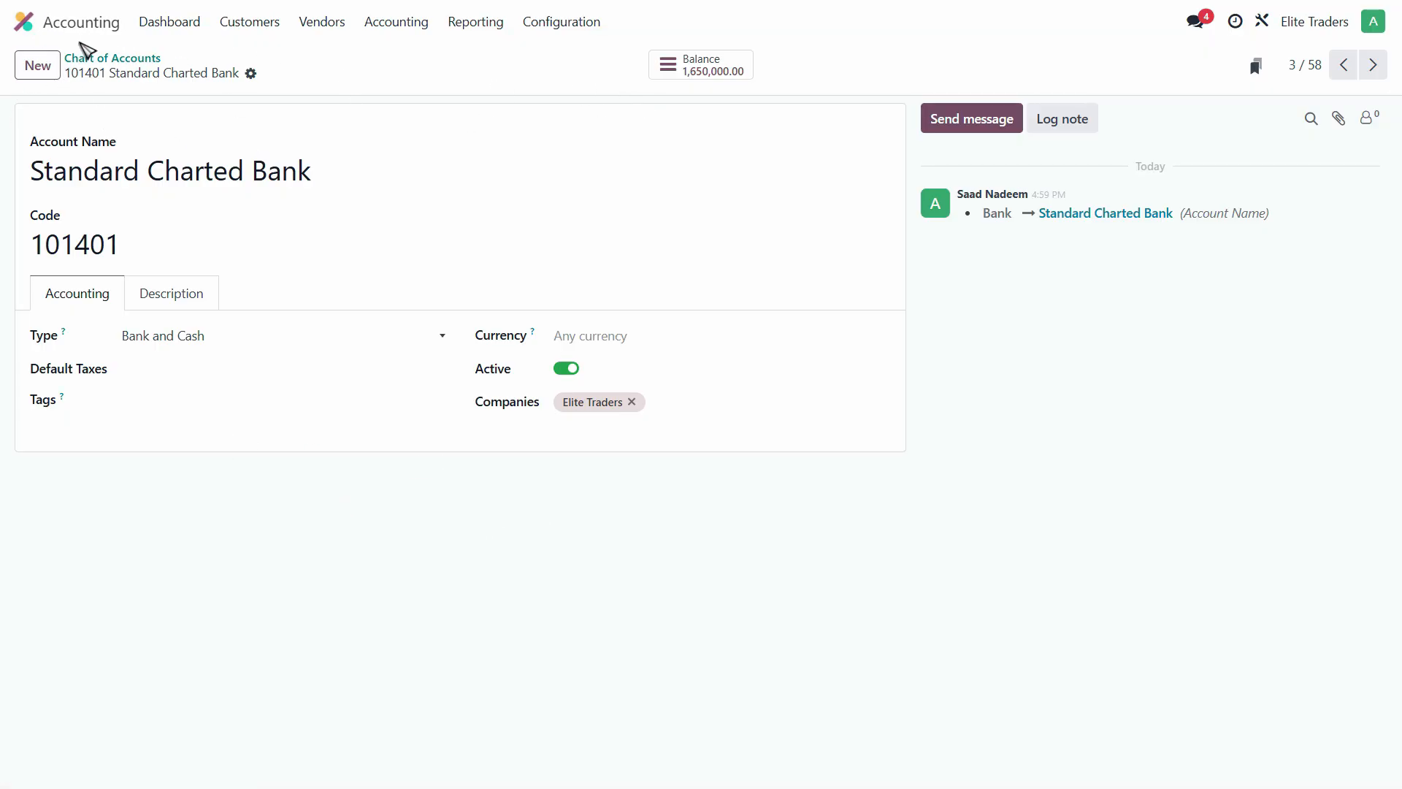
Open the customer list in the Accounting app and start a new customer record.
click(59, 29)
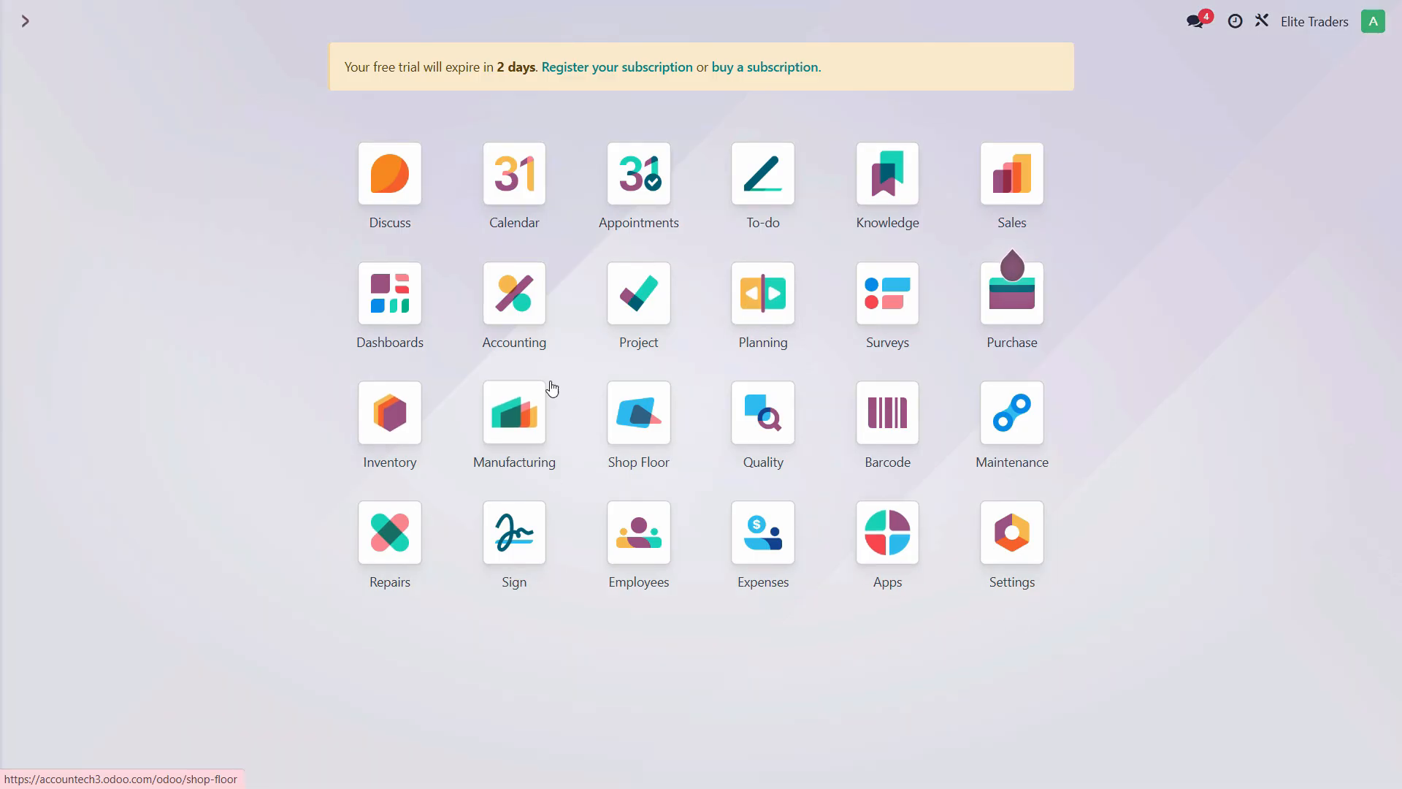
click(509, 303)
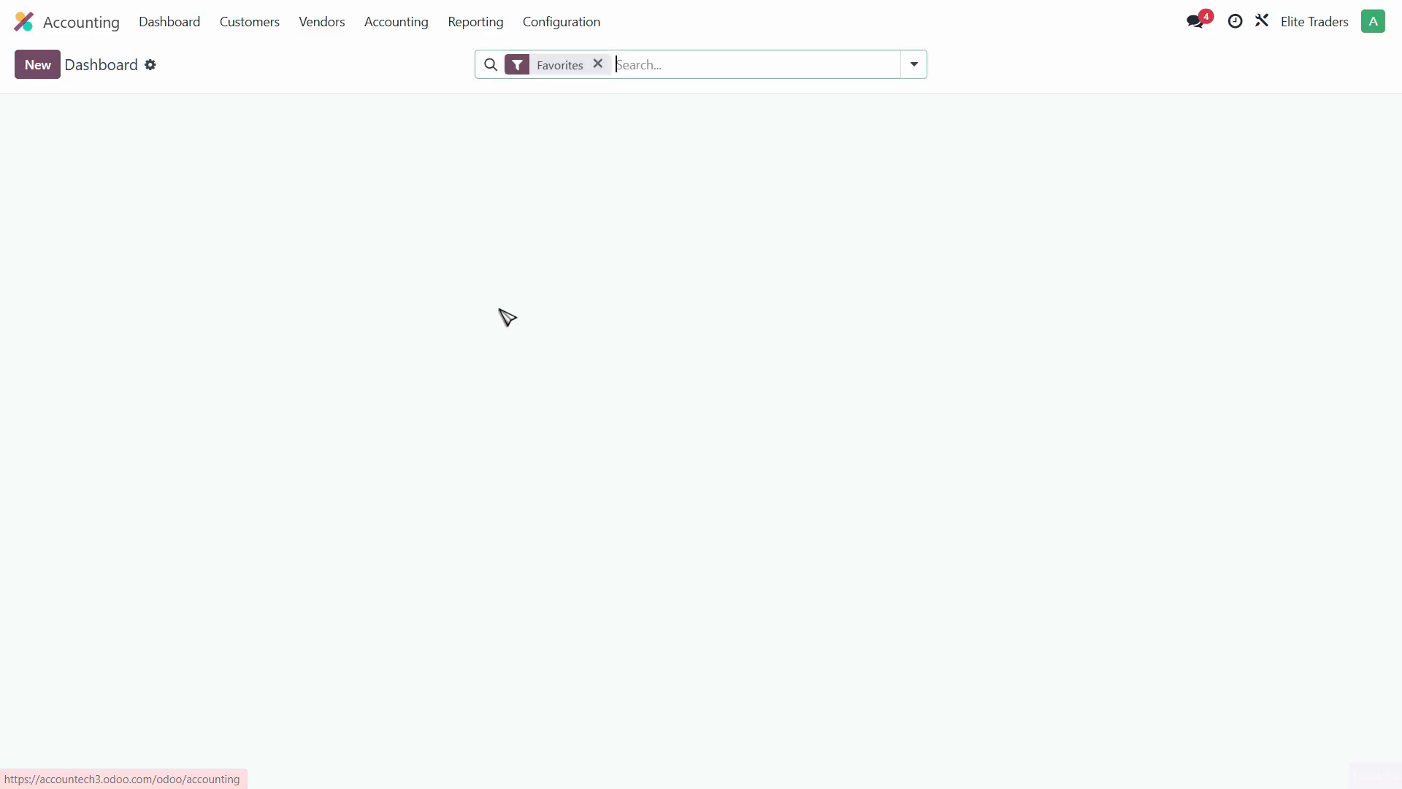
click(245, 26)
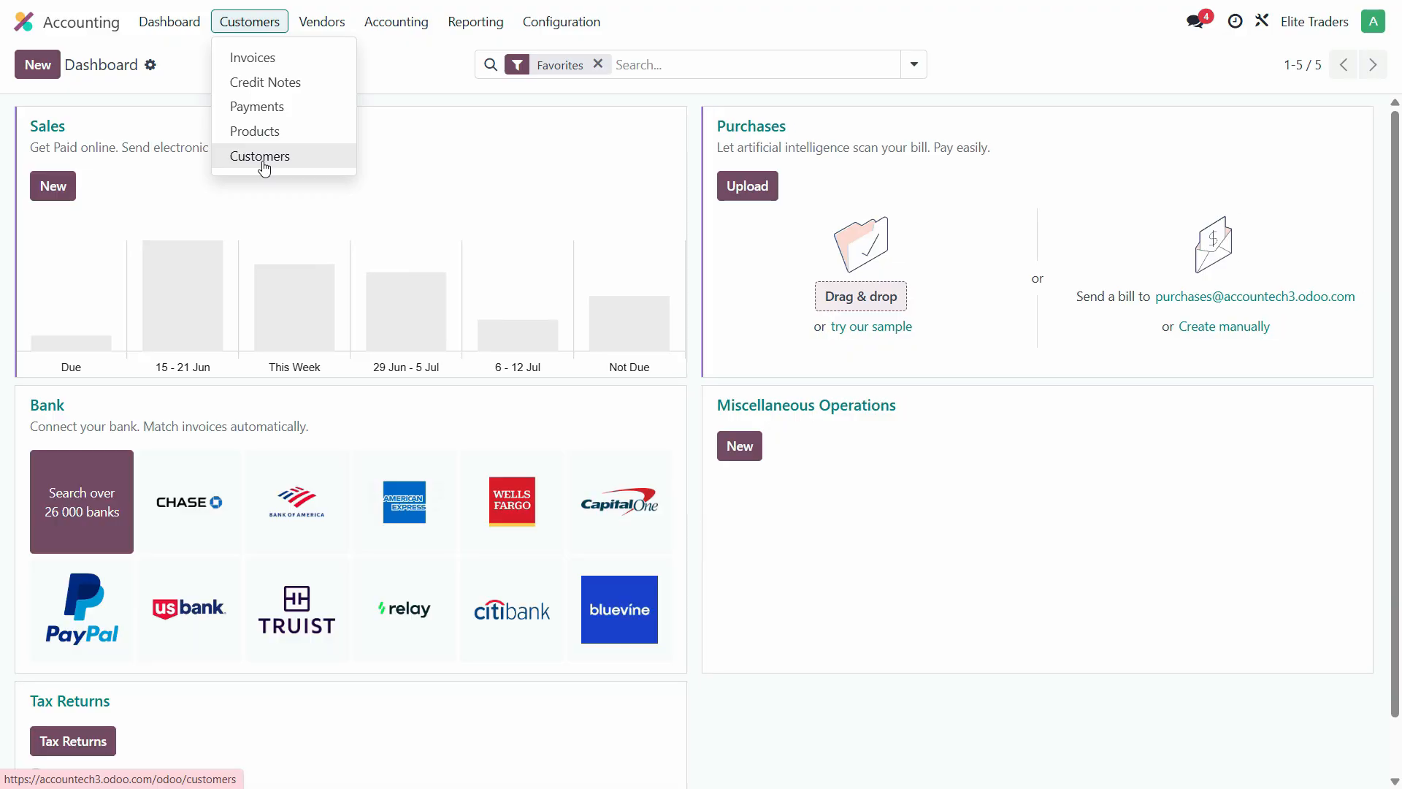
click(263, 166)
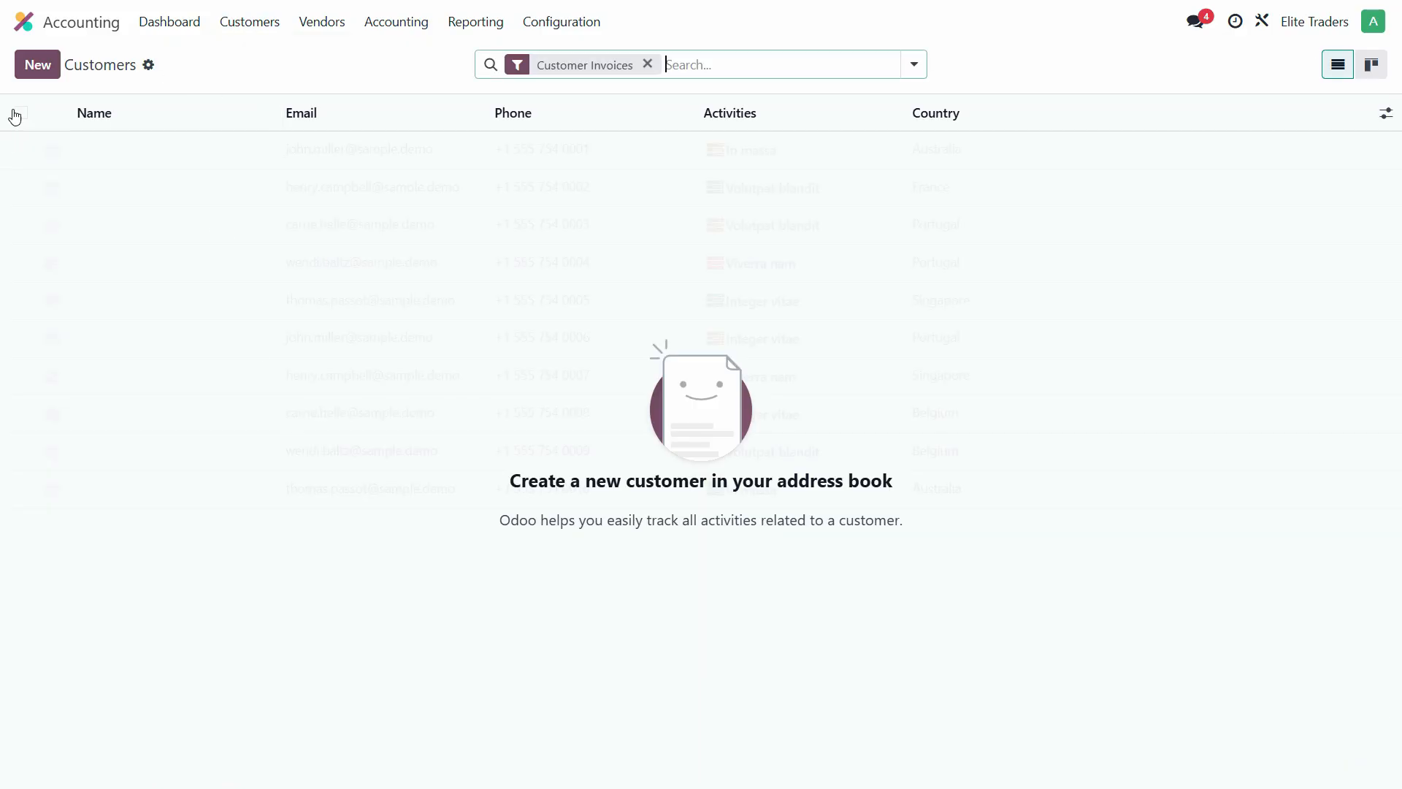
click(40, 73)
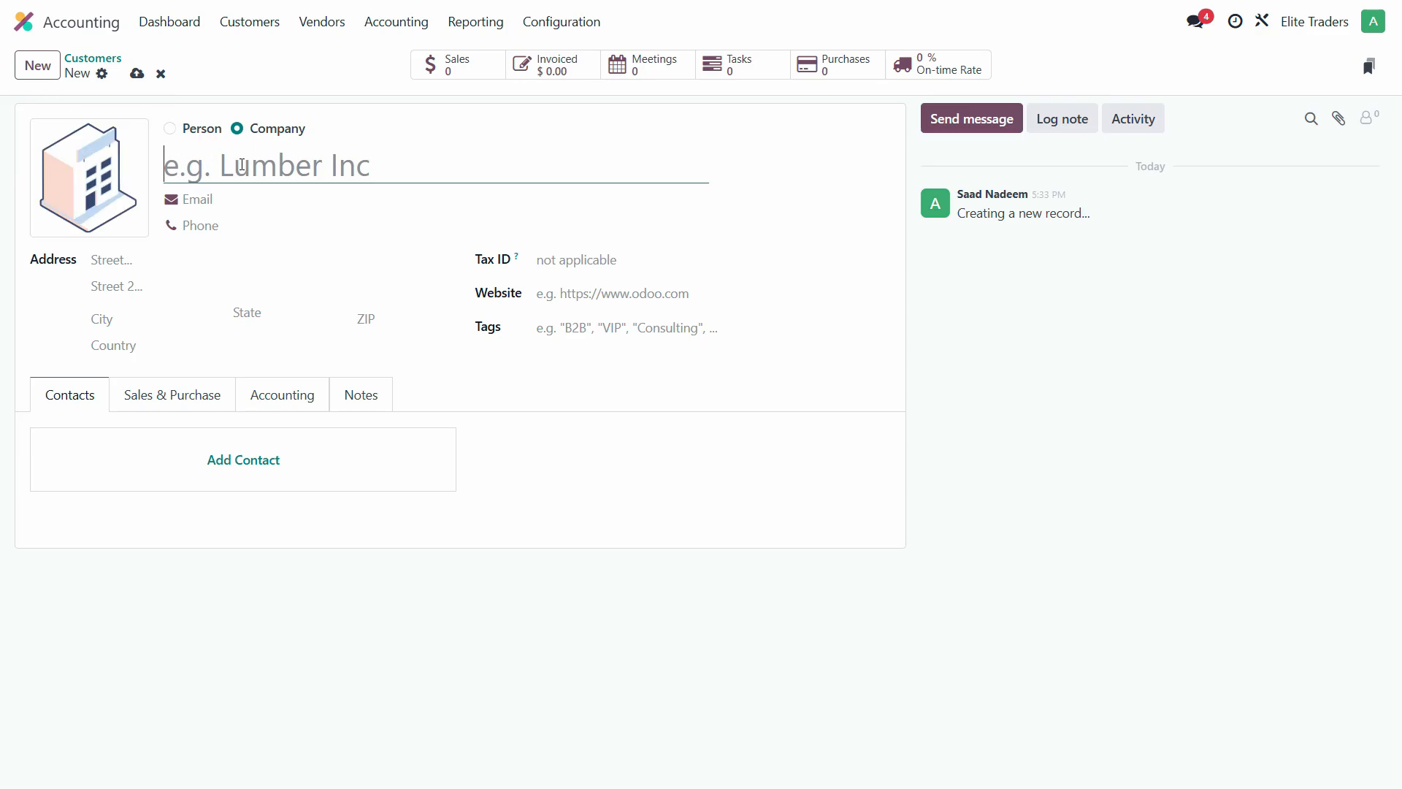
Copy the first customer's name from the Customer Details table in the PDF into the new record and set its type to Person.
key(alt+Tab)
drag(315, 401, 261, 399)
key(ctrl+c)
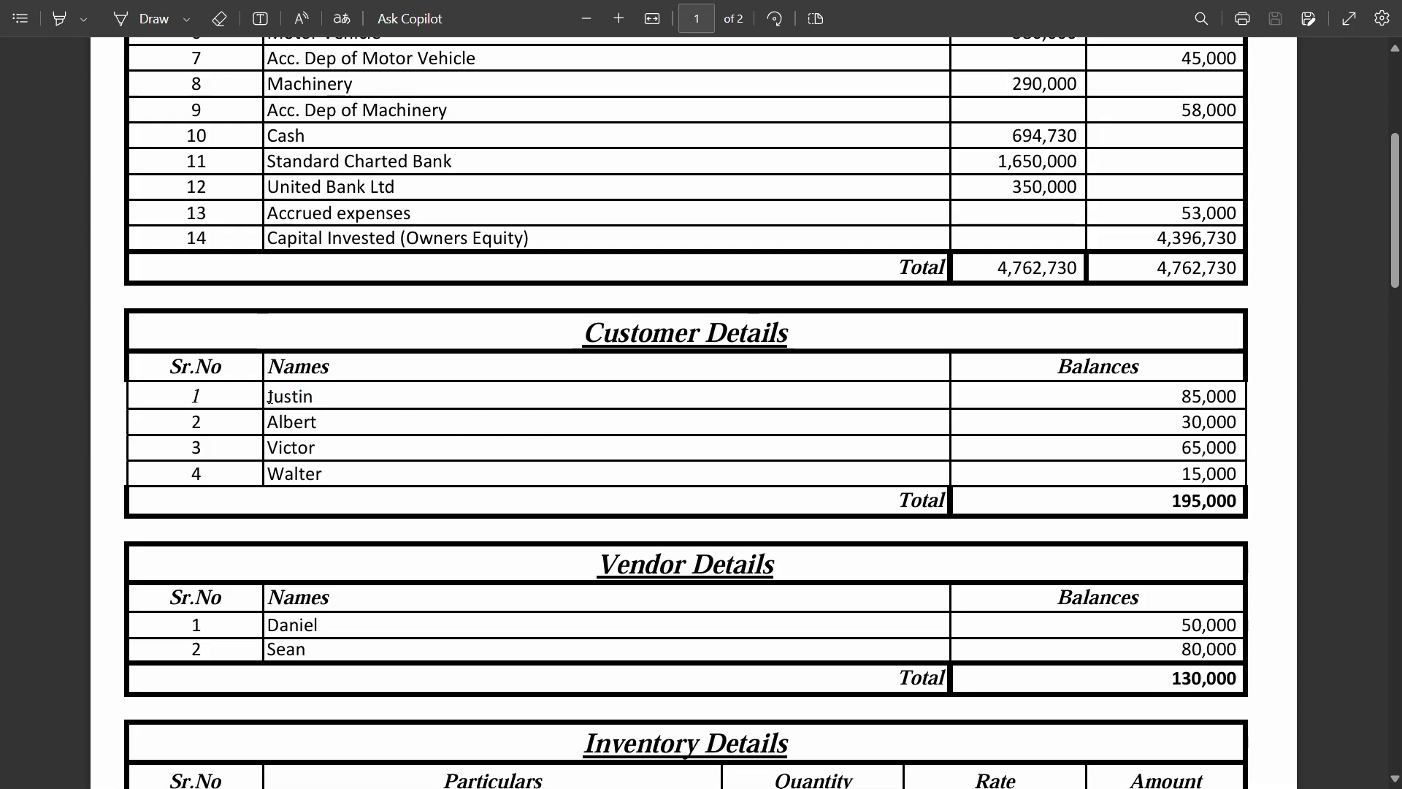
key(alt+Tab)
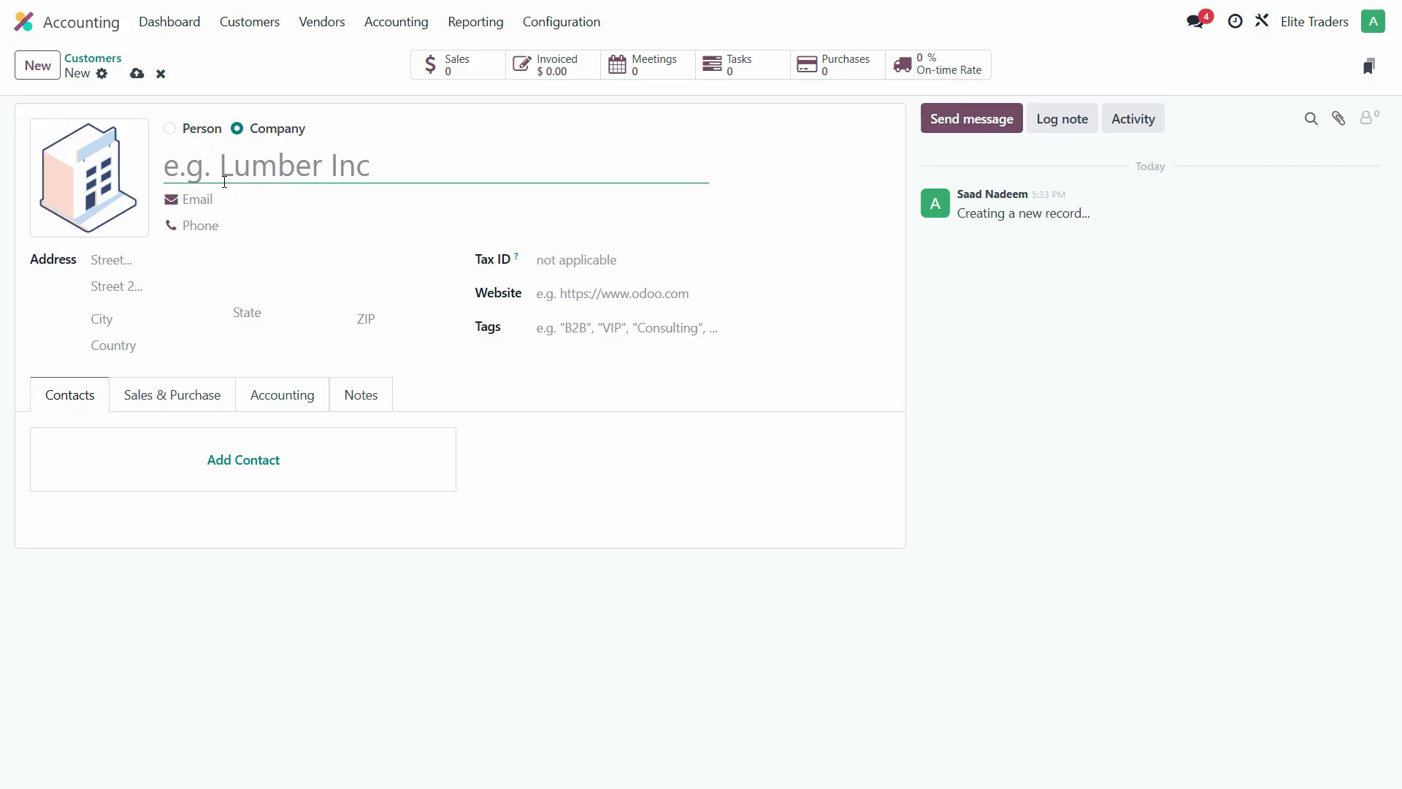
key(ctrl+v)
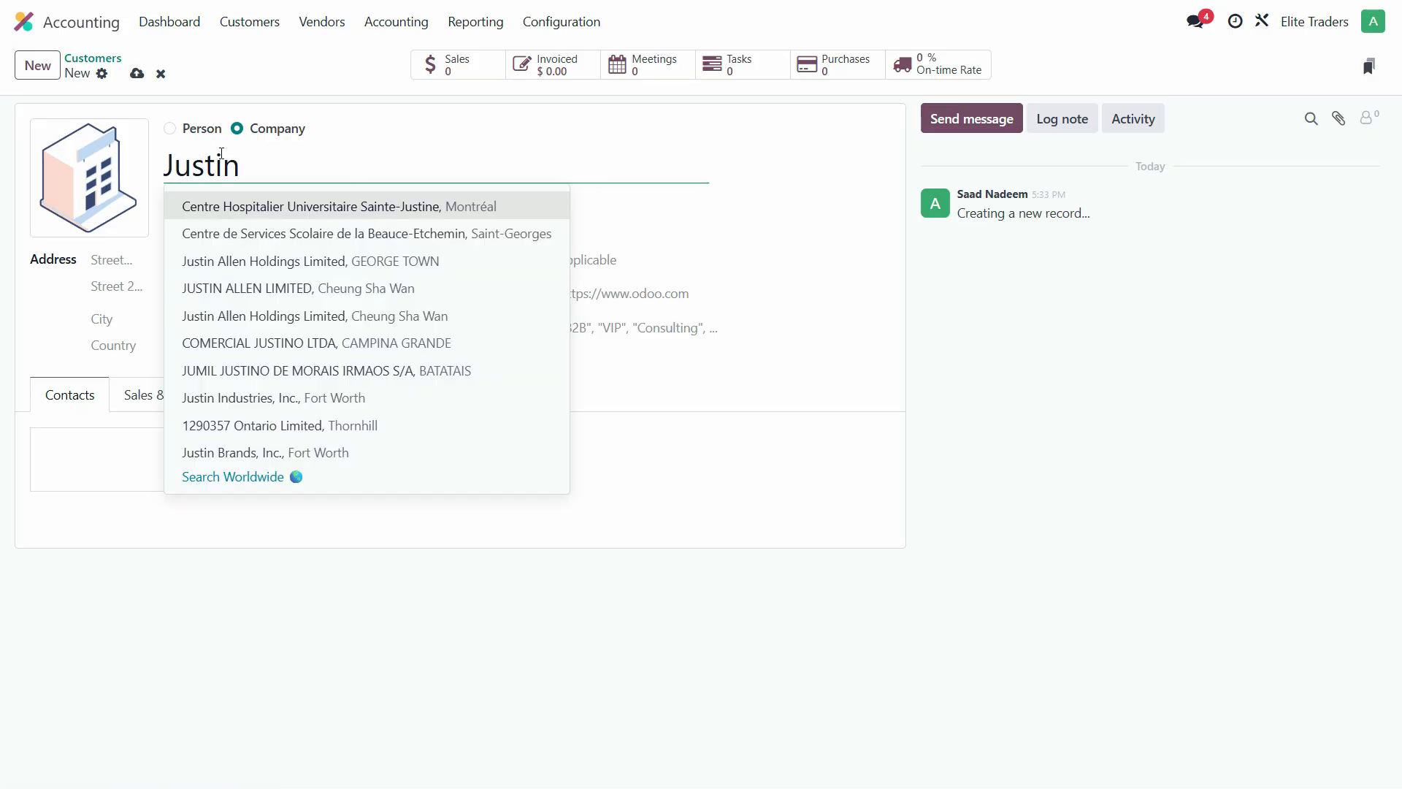
click(179, 132)
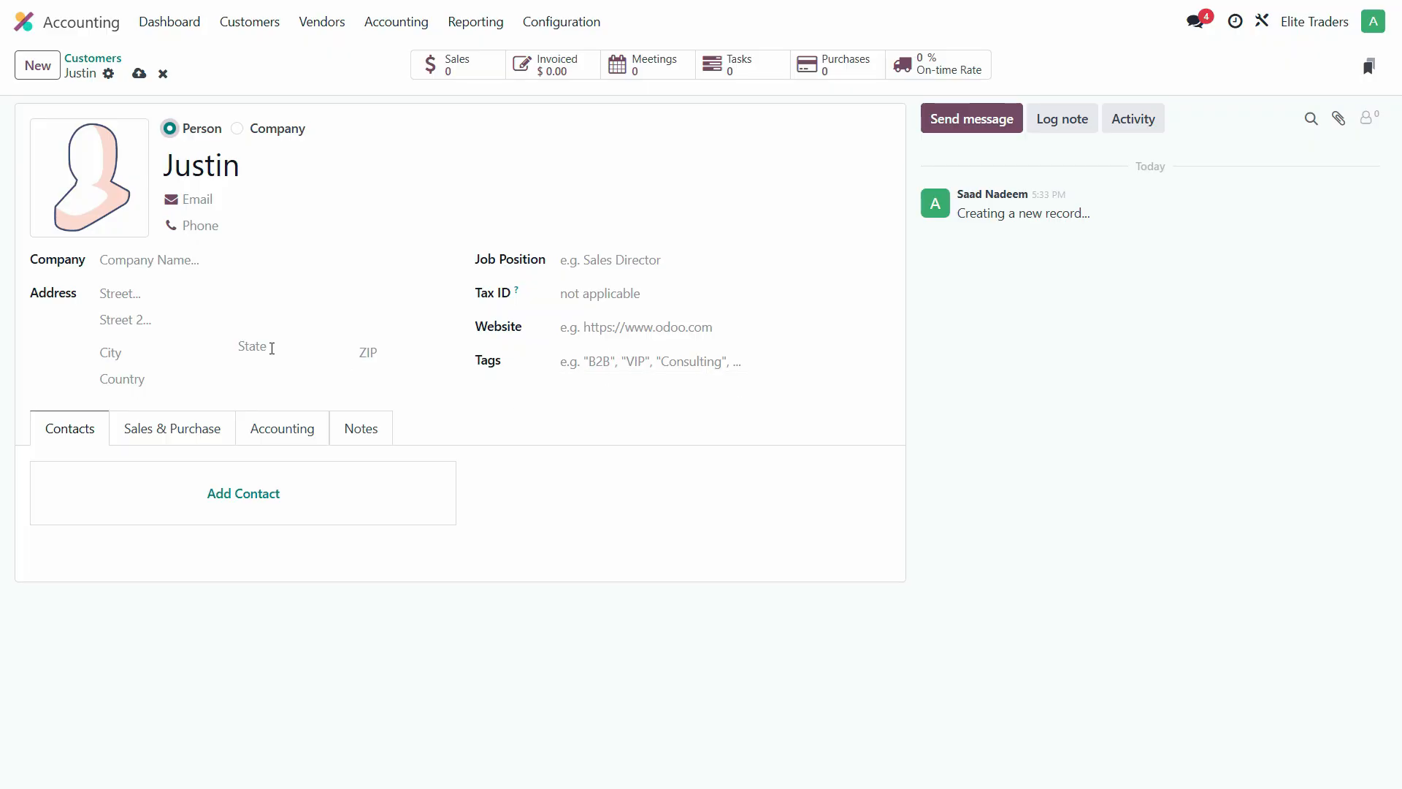
Set the customer's sales payment terms to 30 Days, leaving the salesperson and buyer empty.
click(179, 437)
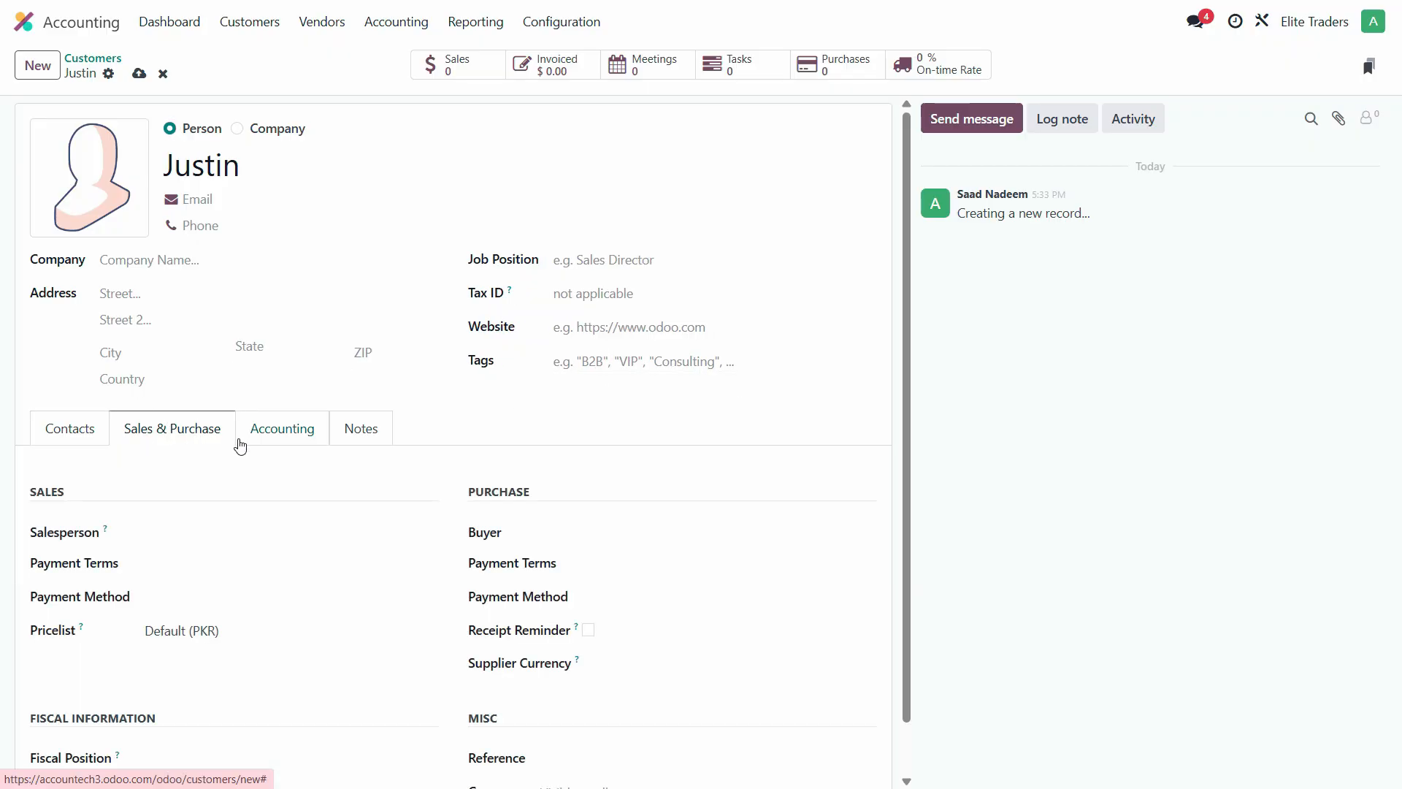
click(80, 437)
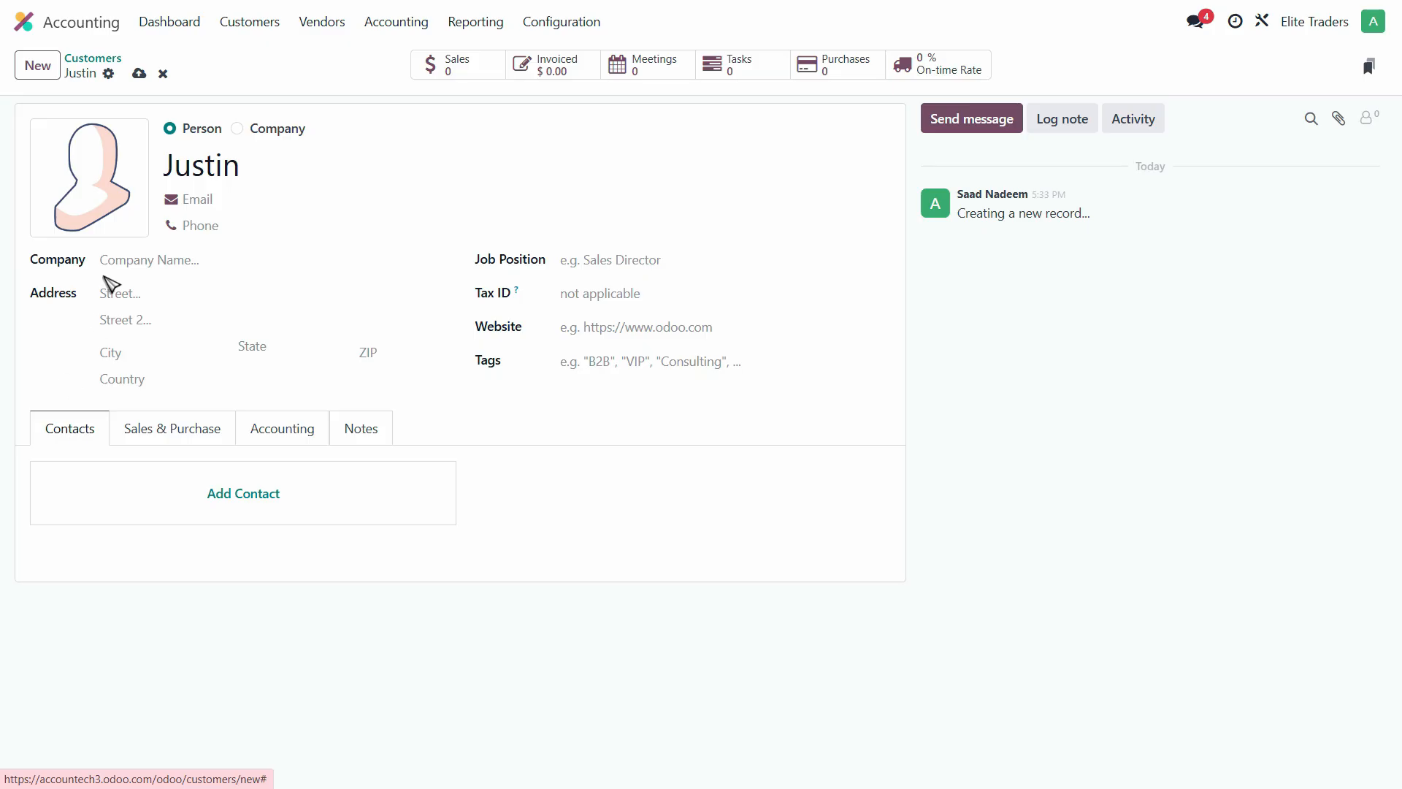
click(182, 436)
scroll(263, 507, down, 1)
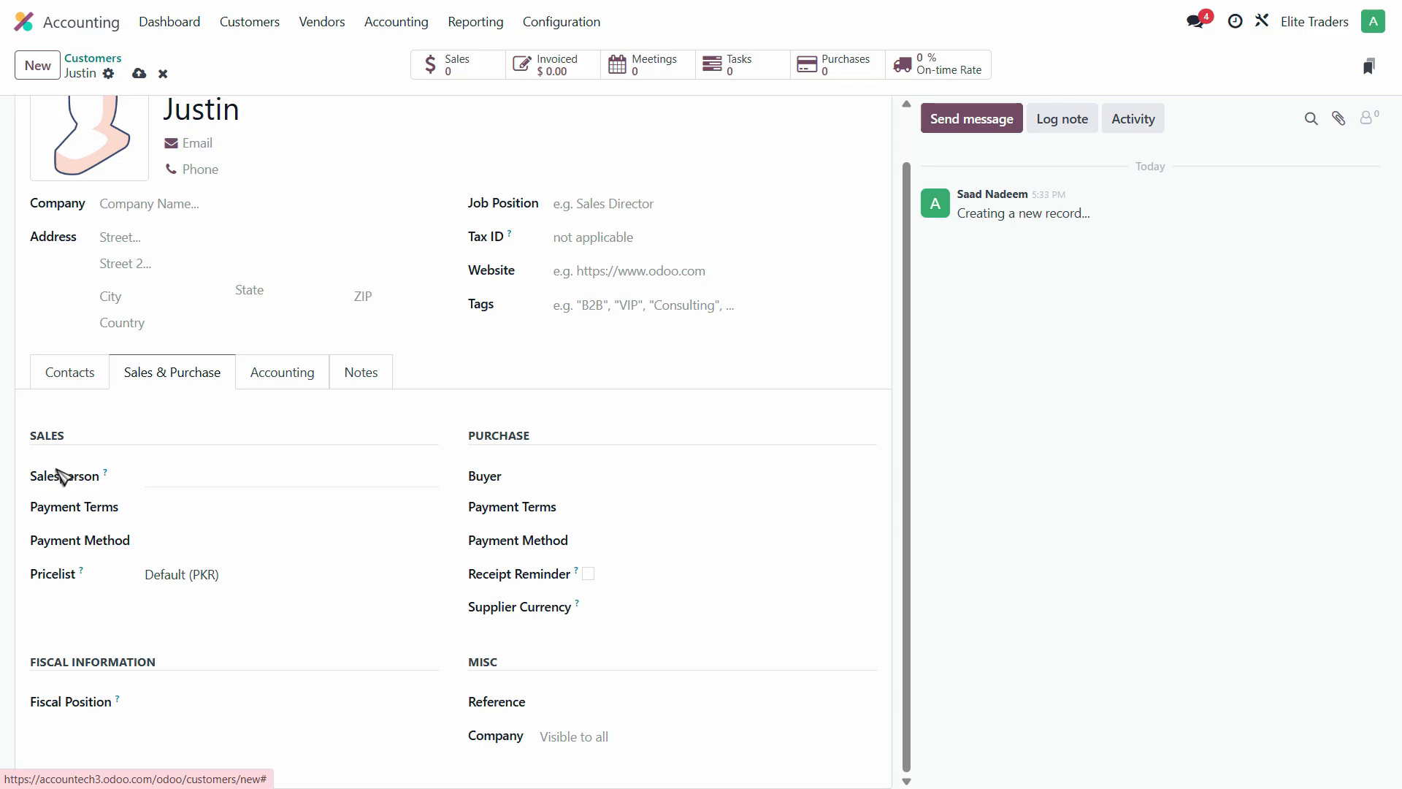
click(173, 476)
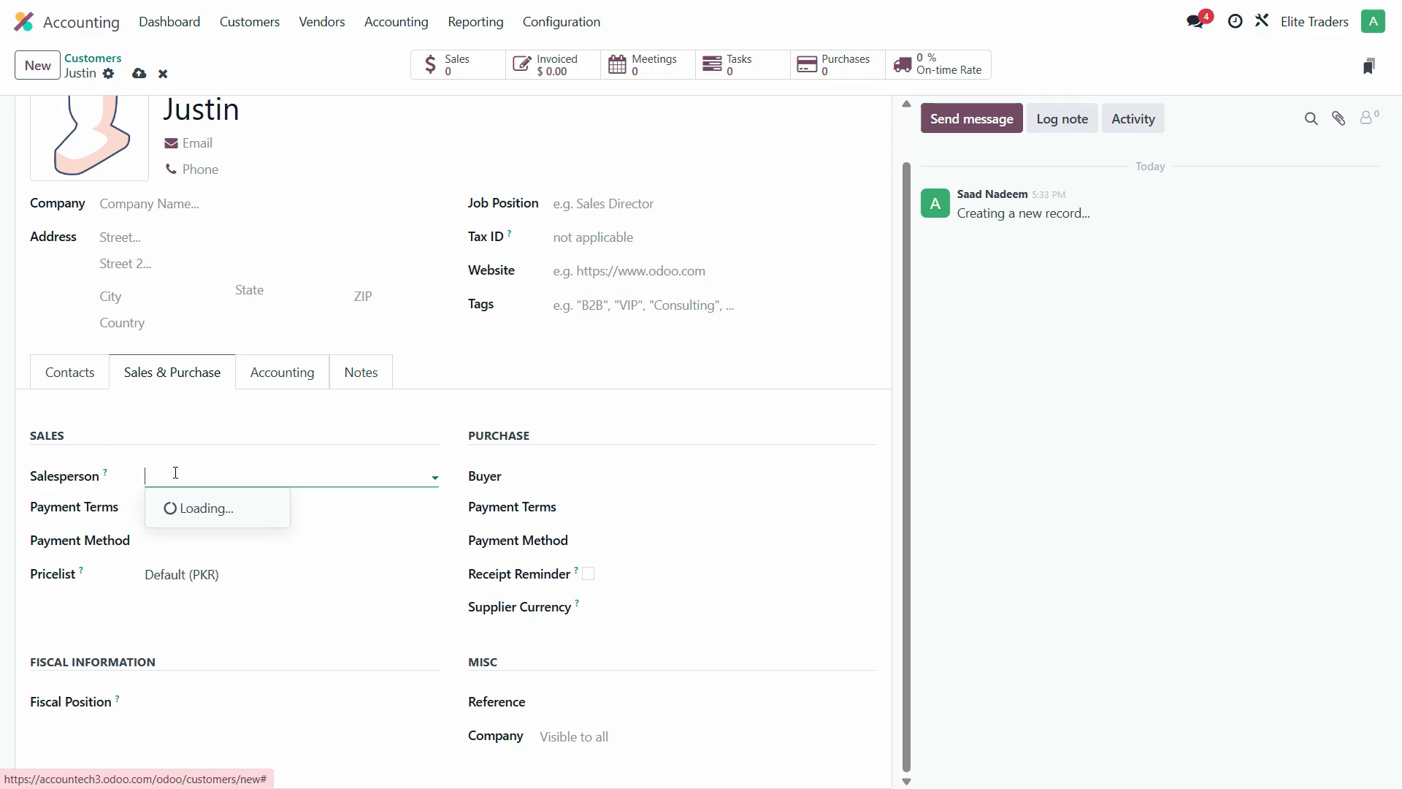
click(501, 415)
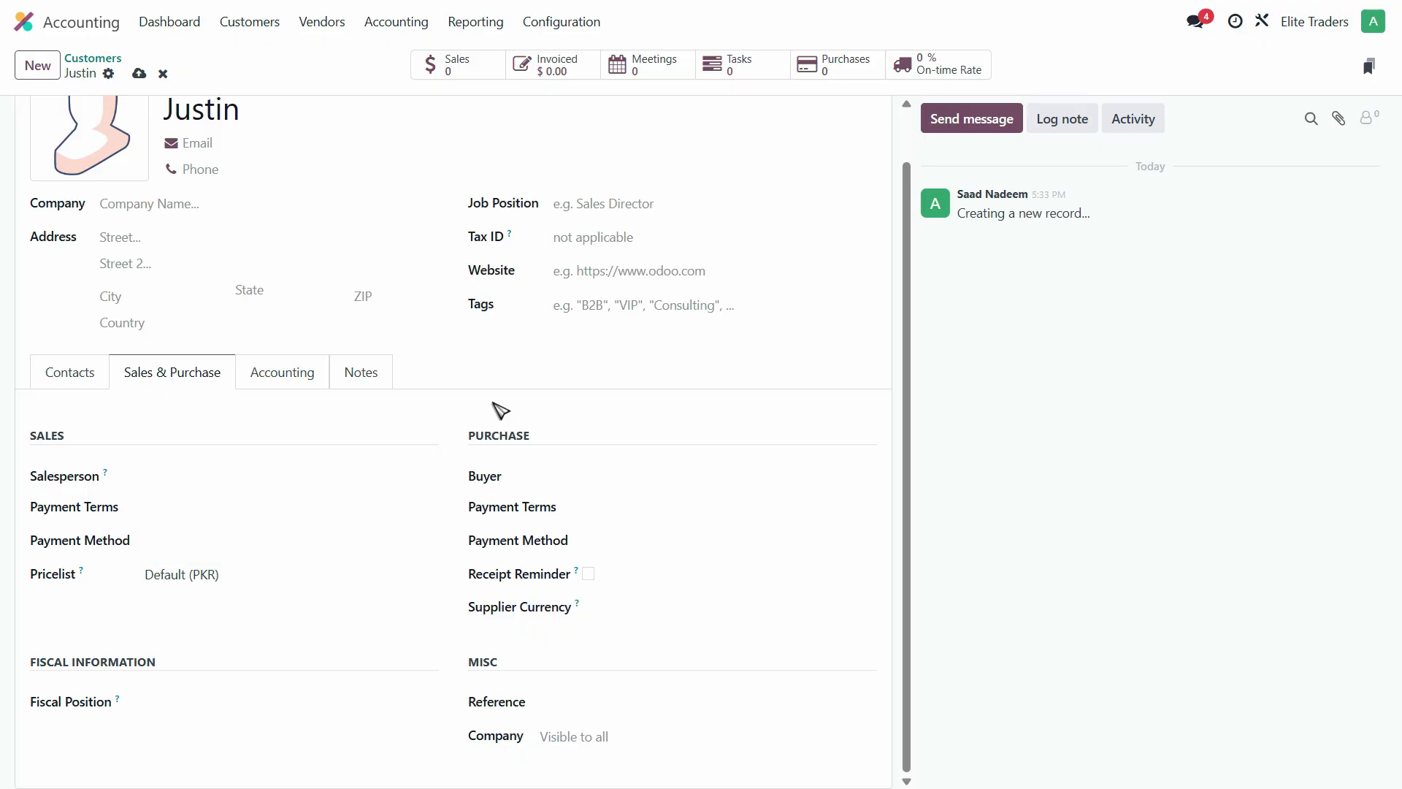
click(541, 488)
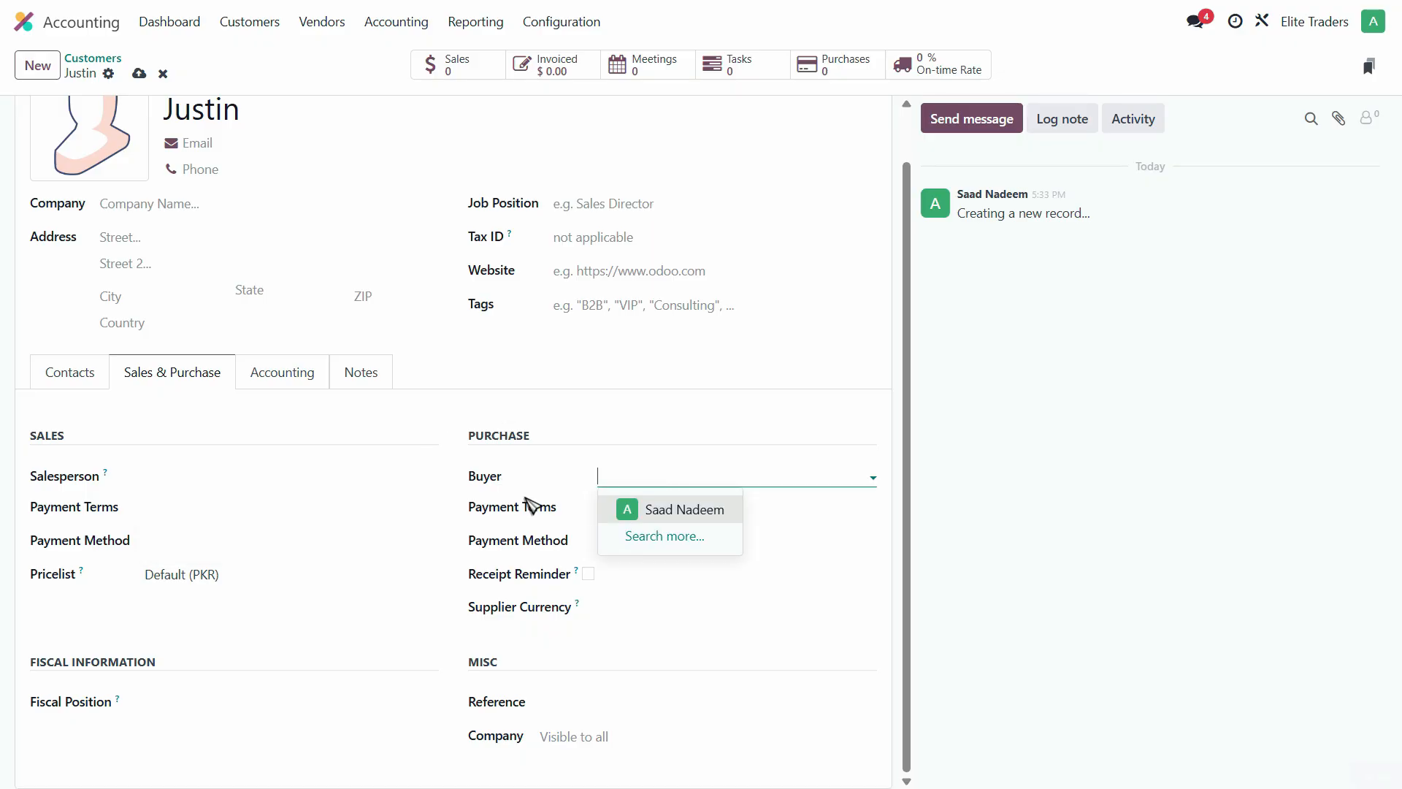
click(190, 509)
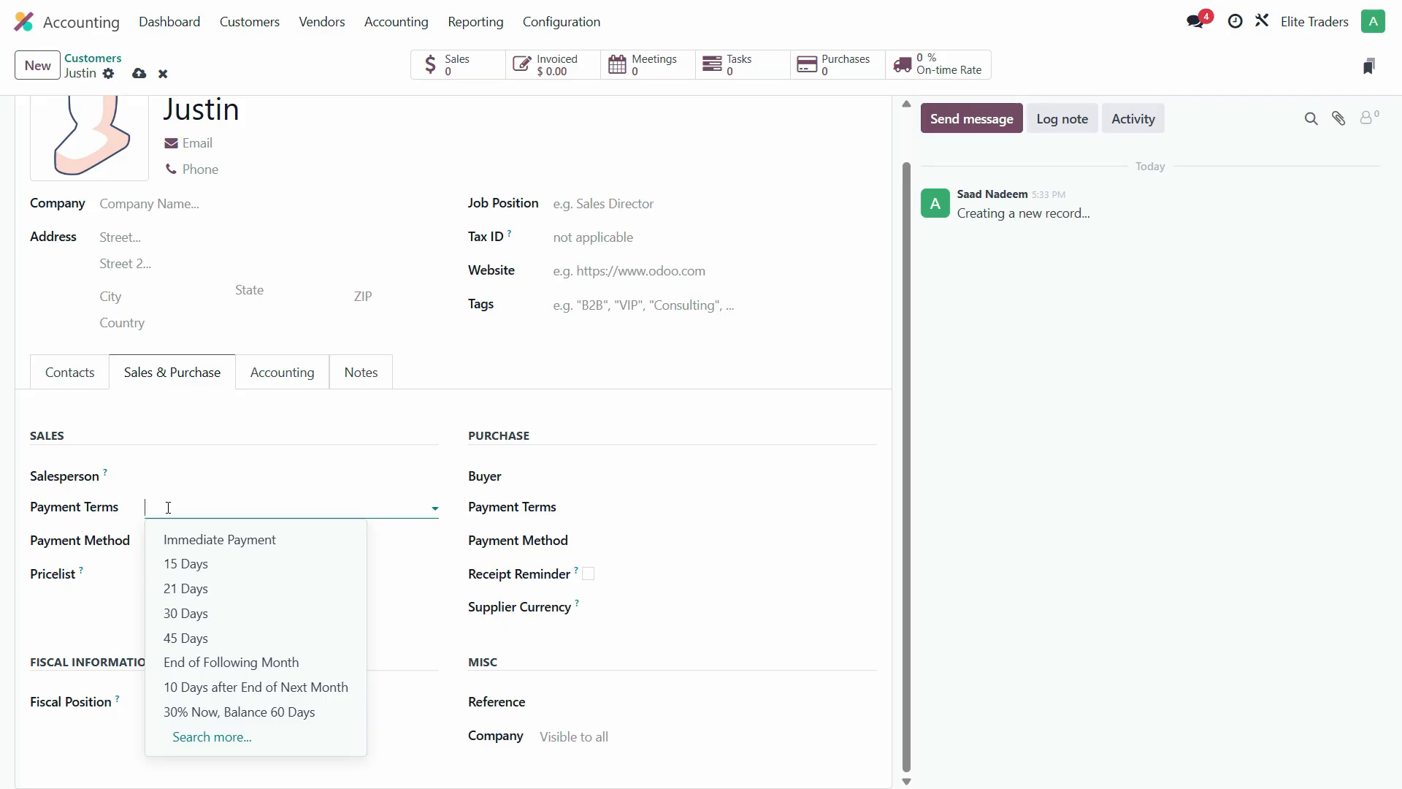
click(200, 616)
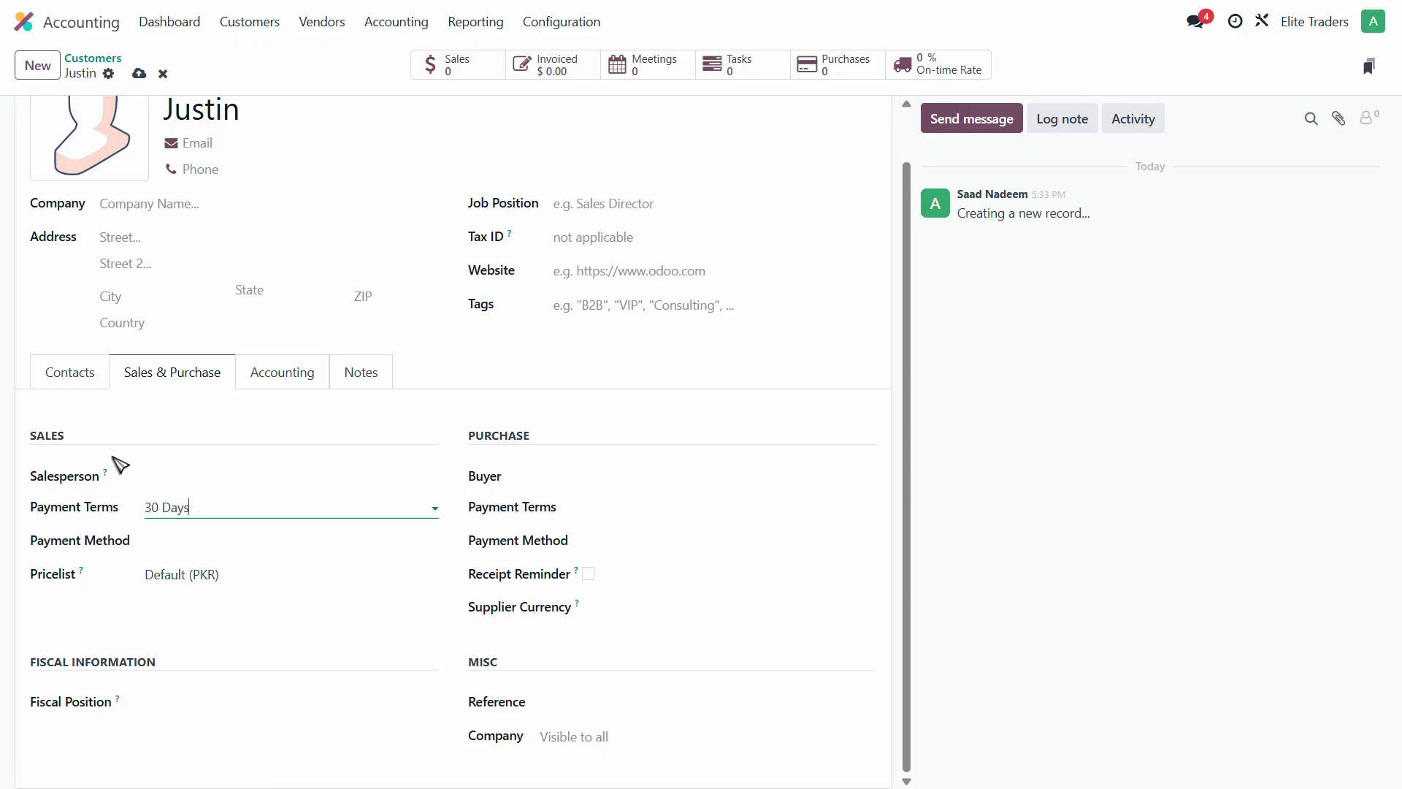
Examine the options offered for the customer's payment terms, payment method, pricelist and fiscal position.
click(272, 507)
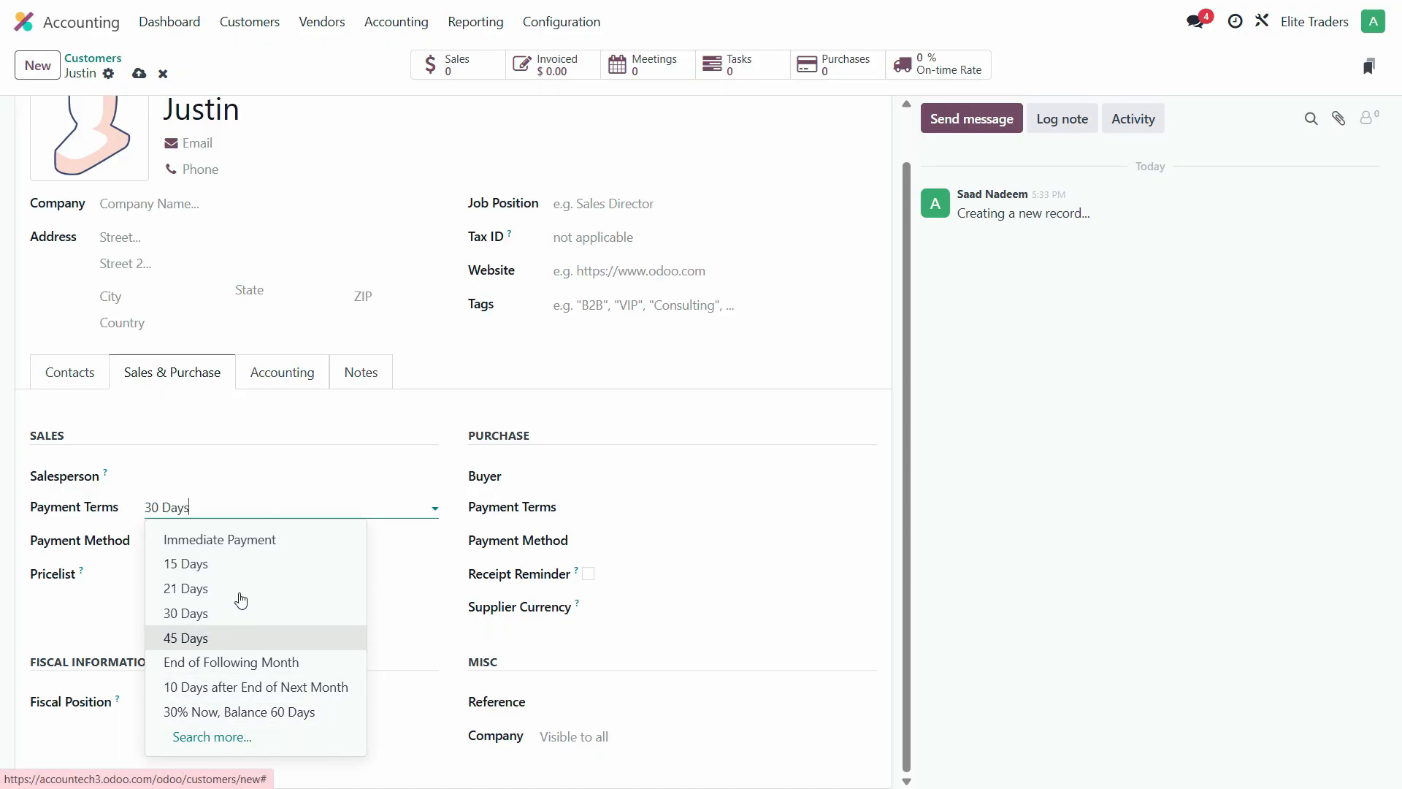
click(194, 538)
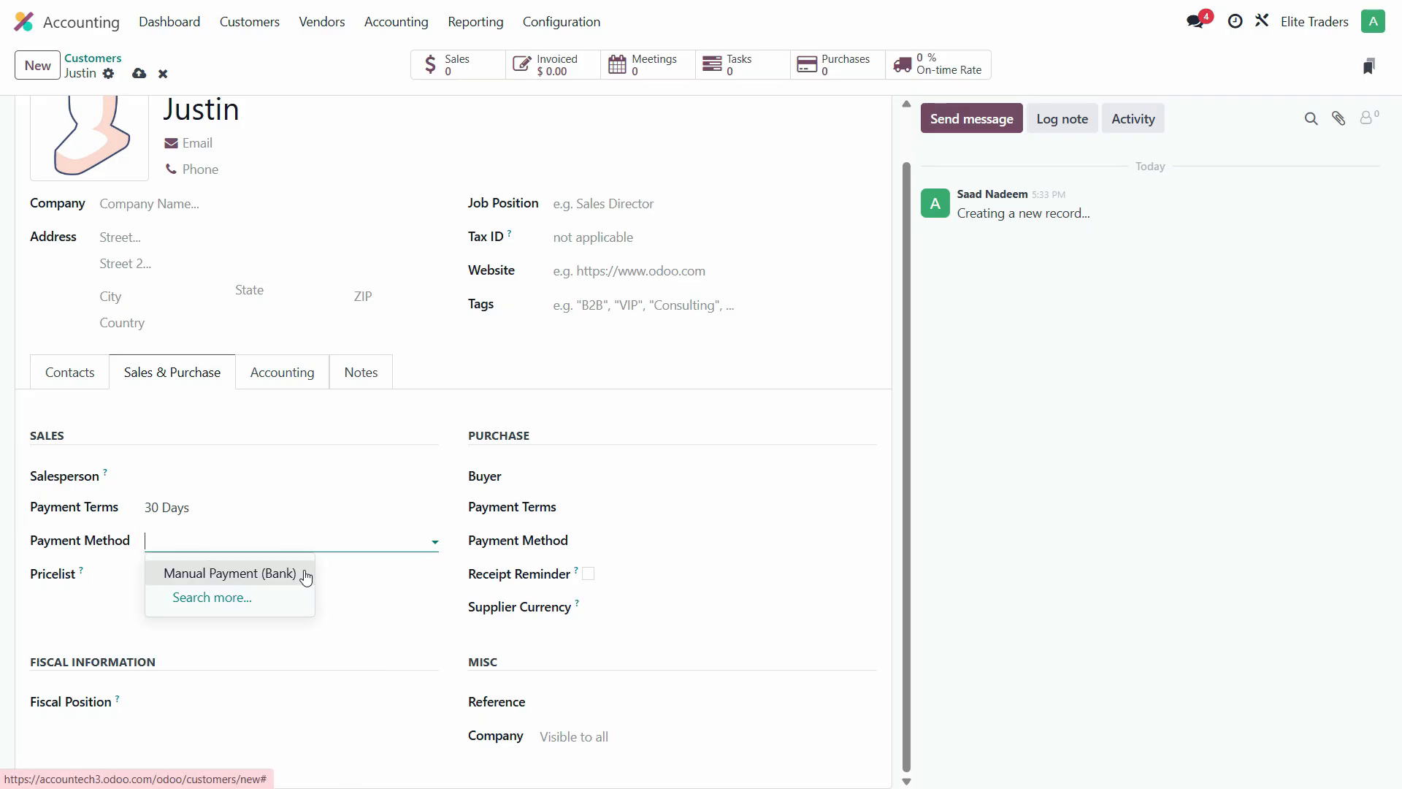
click(108, 578)
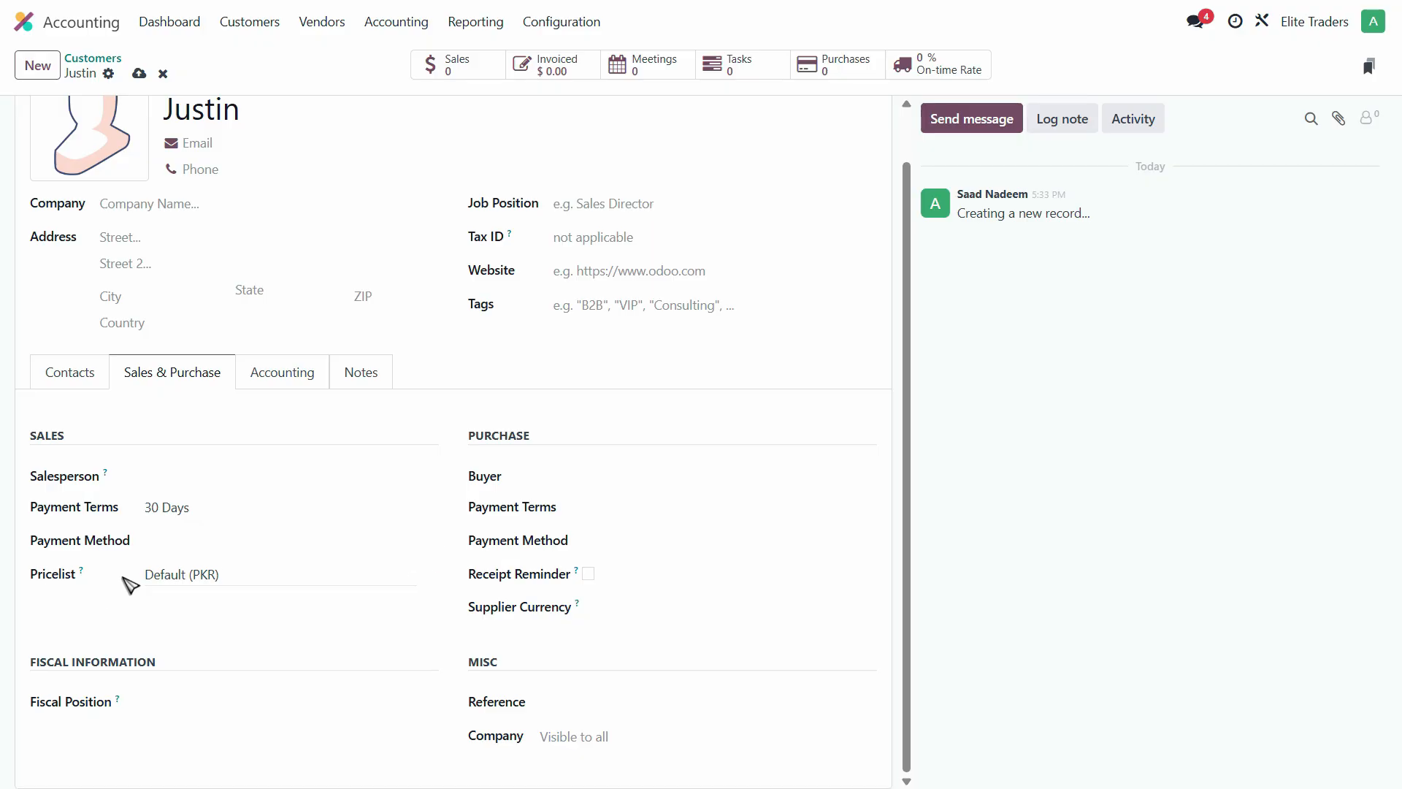
click(157, 575)
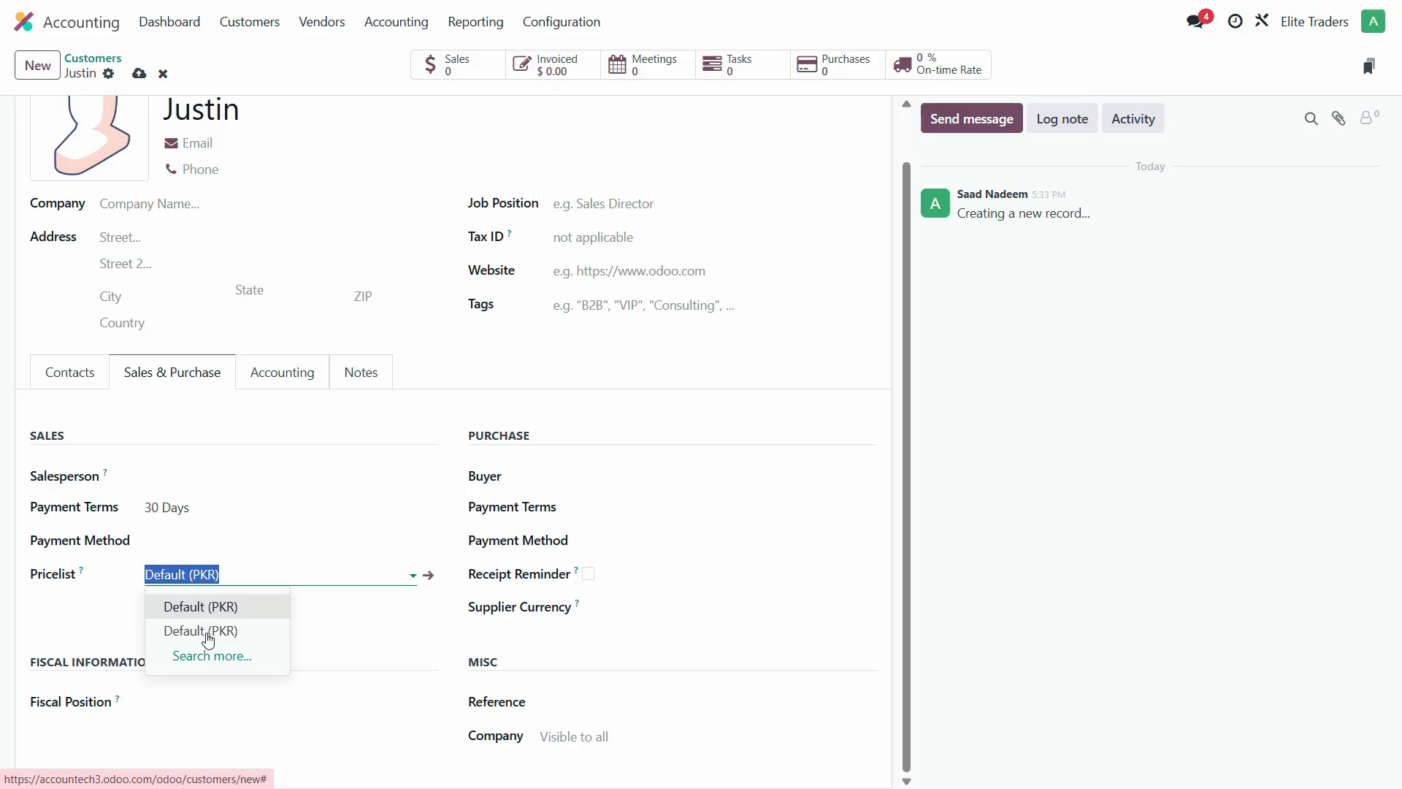
click(300, 544)
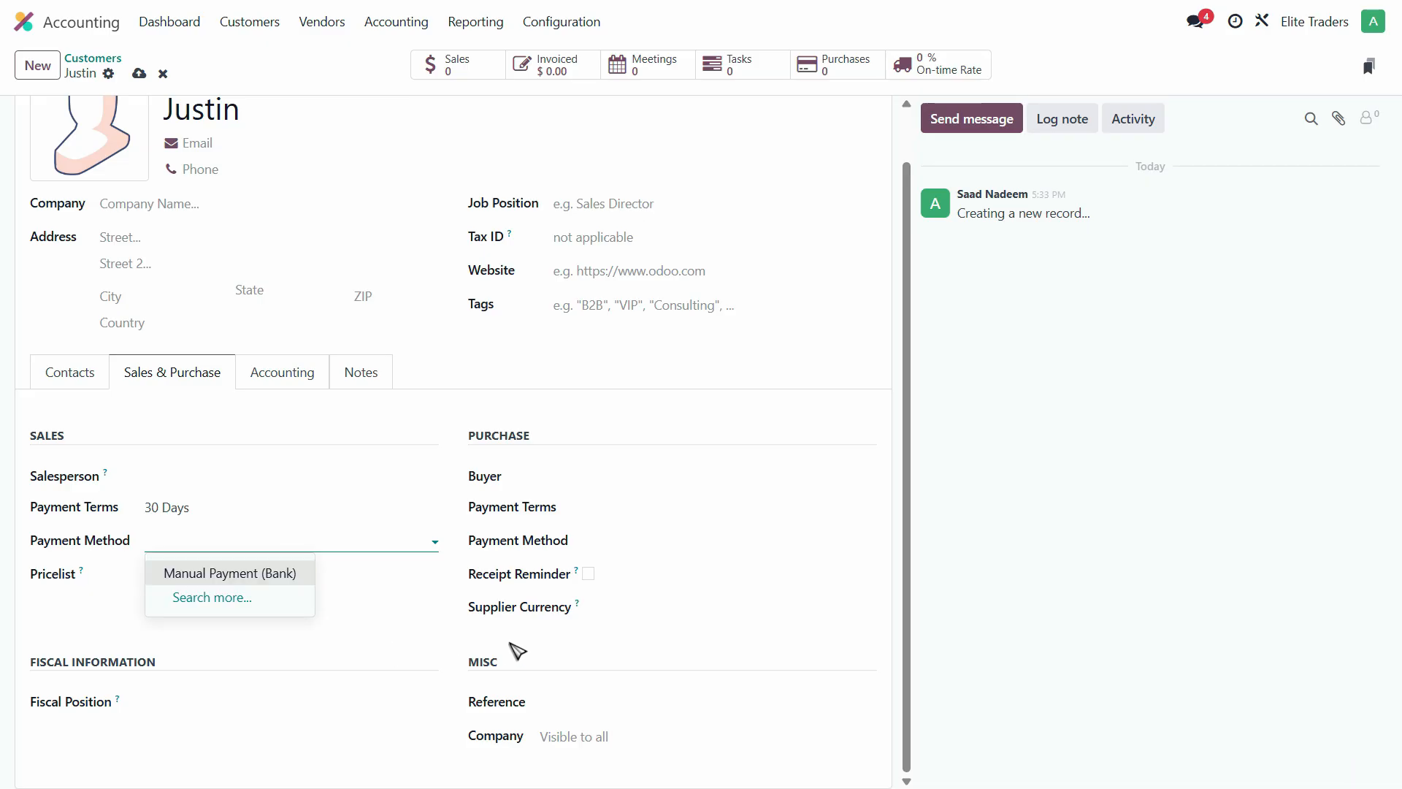
click(193, 703)
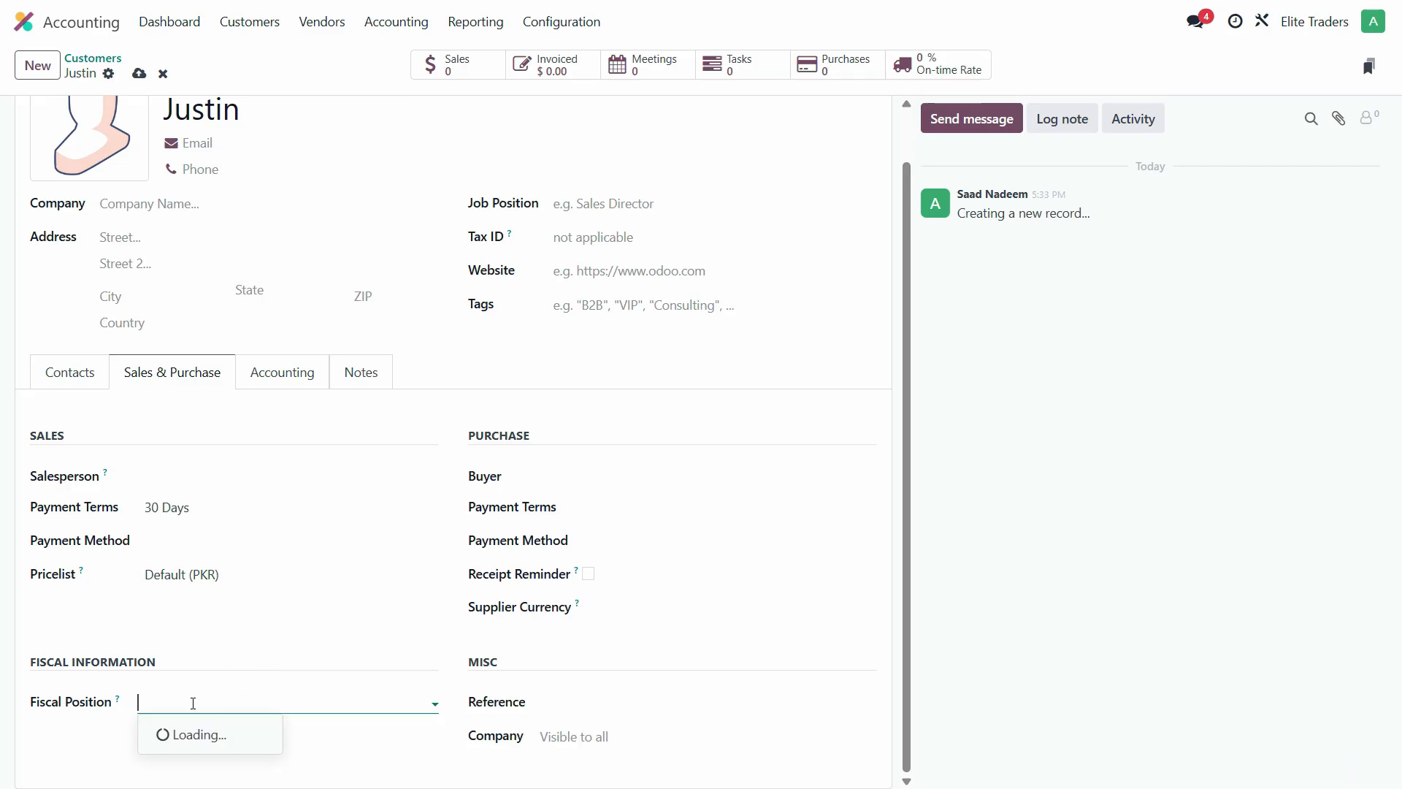
click(70, 605)
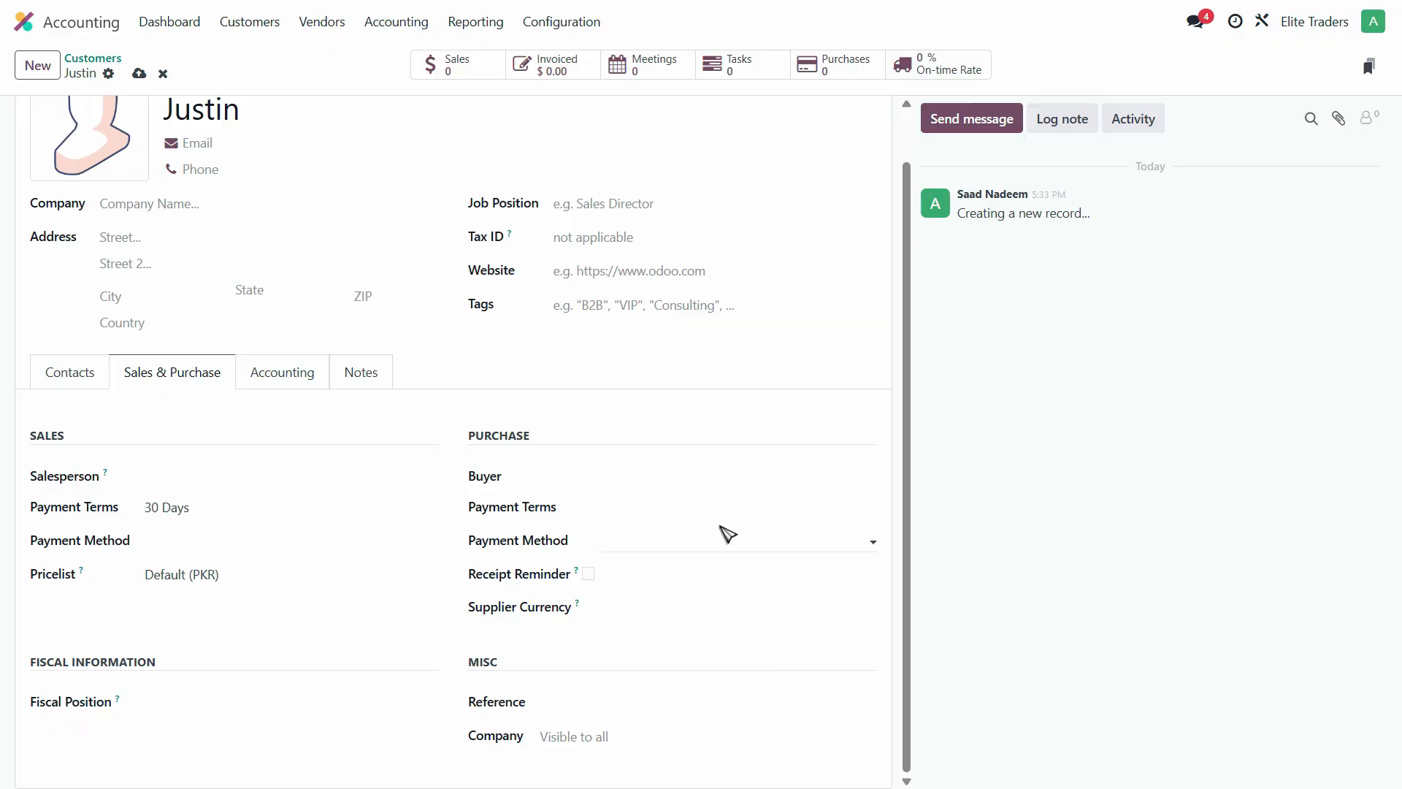
scroll(752, 540, up, 1)
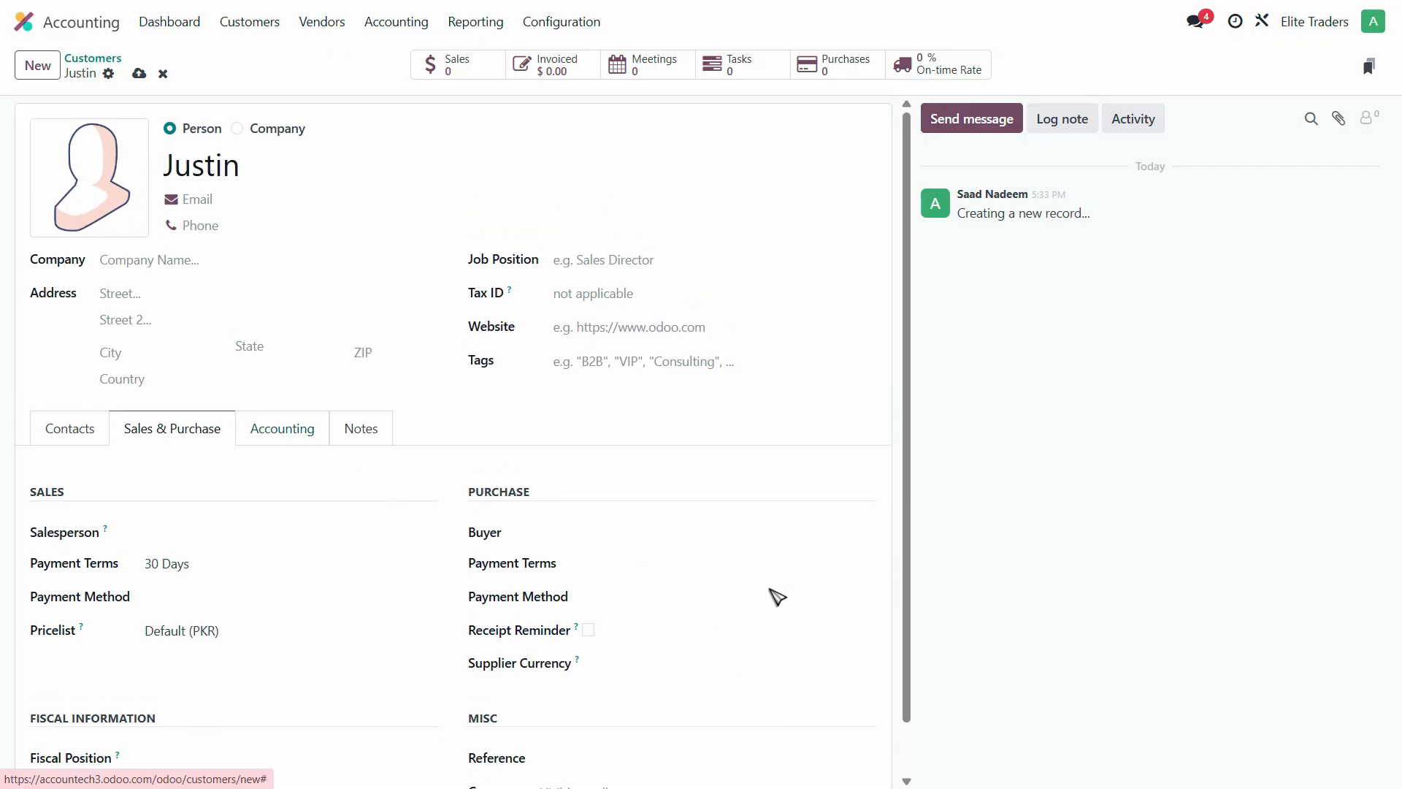
scroll(601, 598, down, 1)
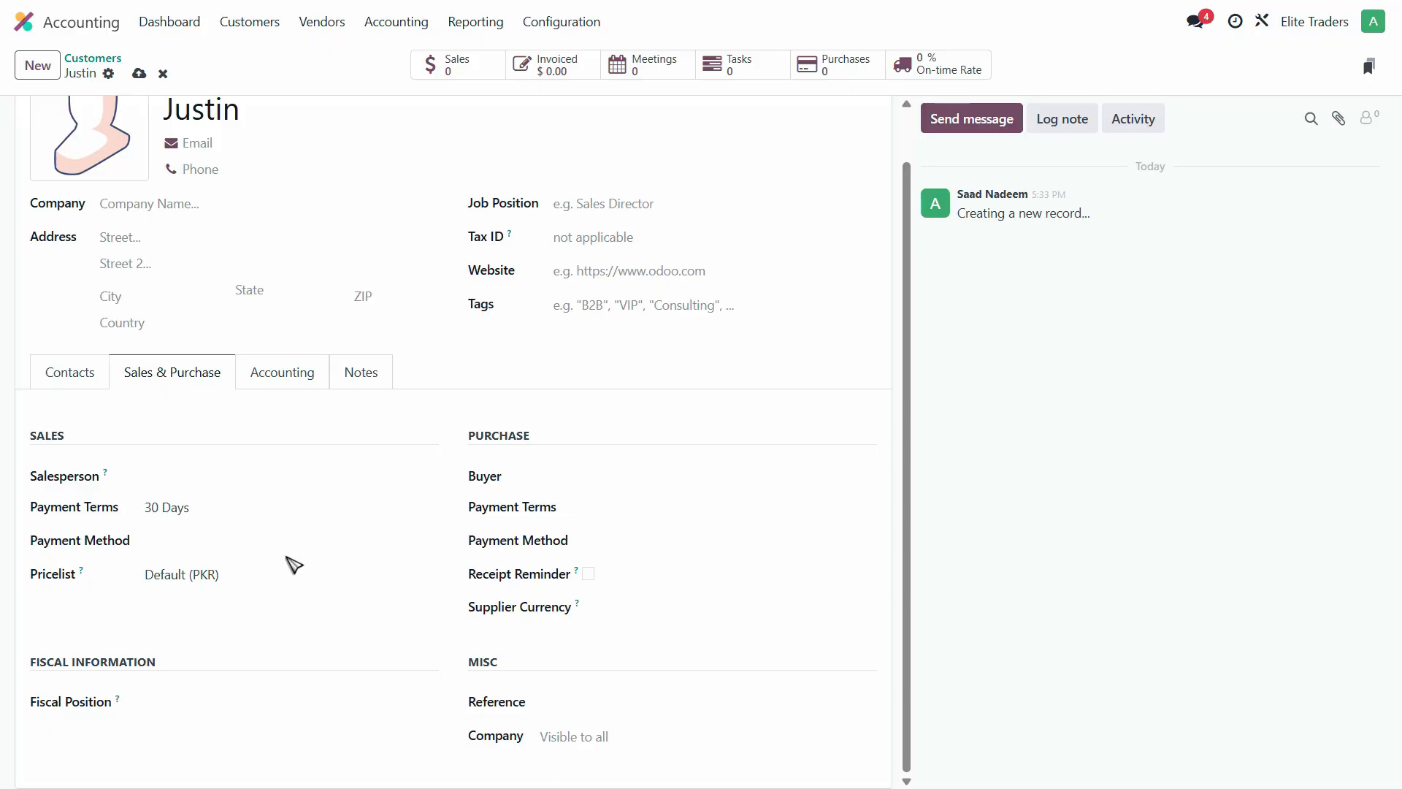
Save the customer record and review its accounting settings and internal notes.
click(283, 373)
click(168, 376)
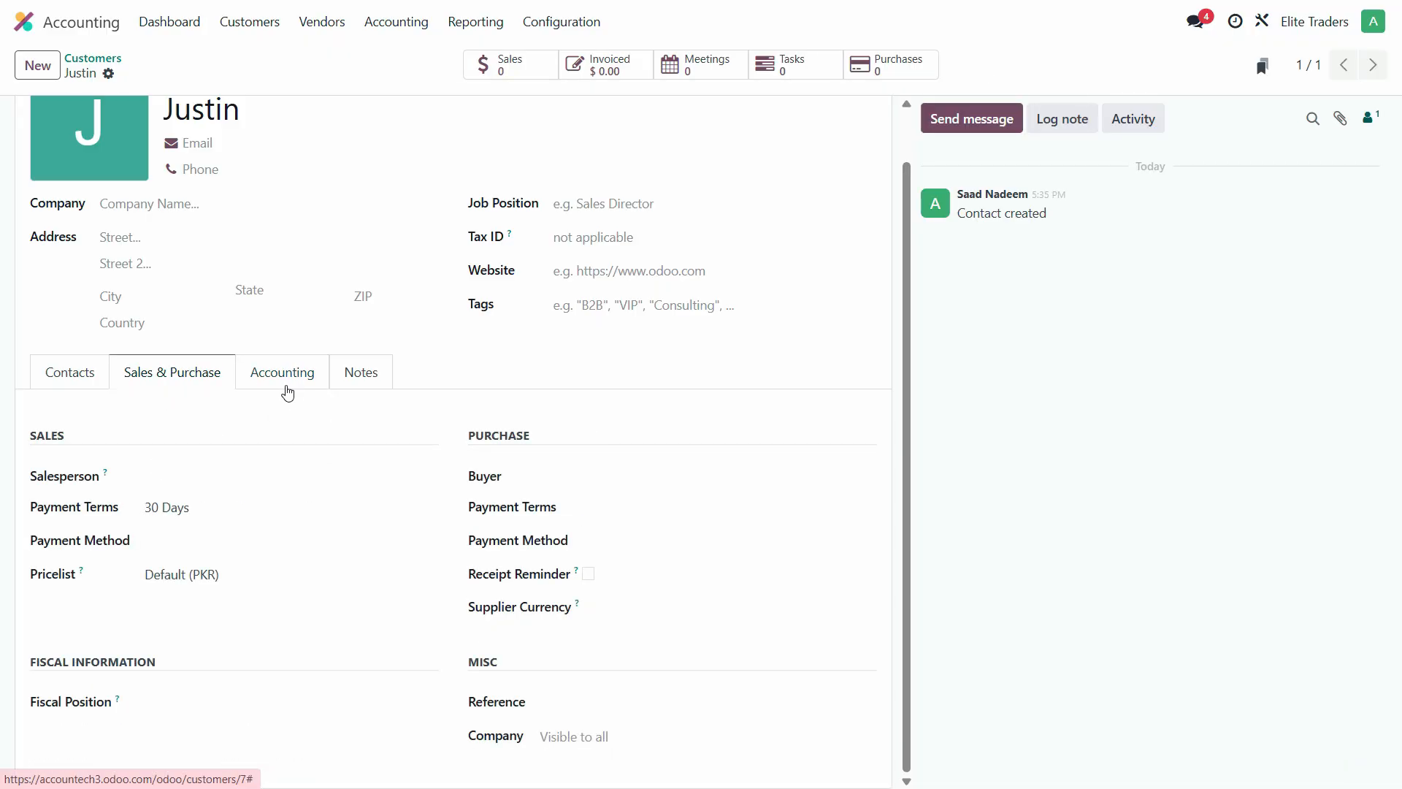
click(284, 382)
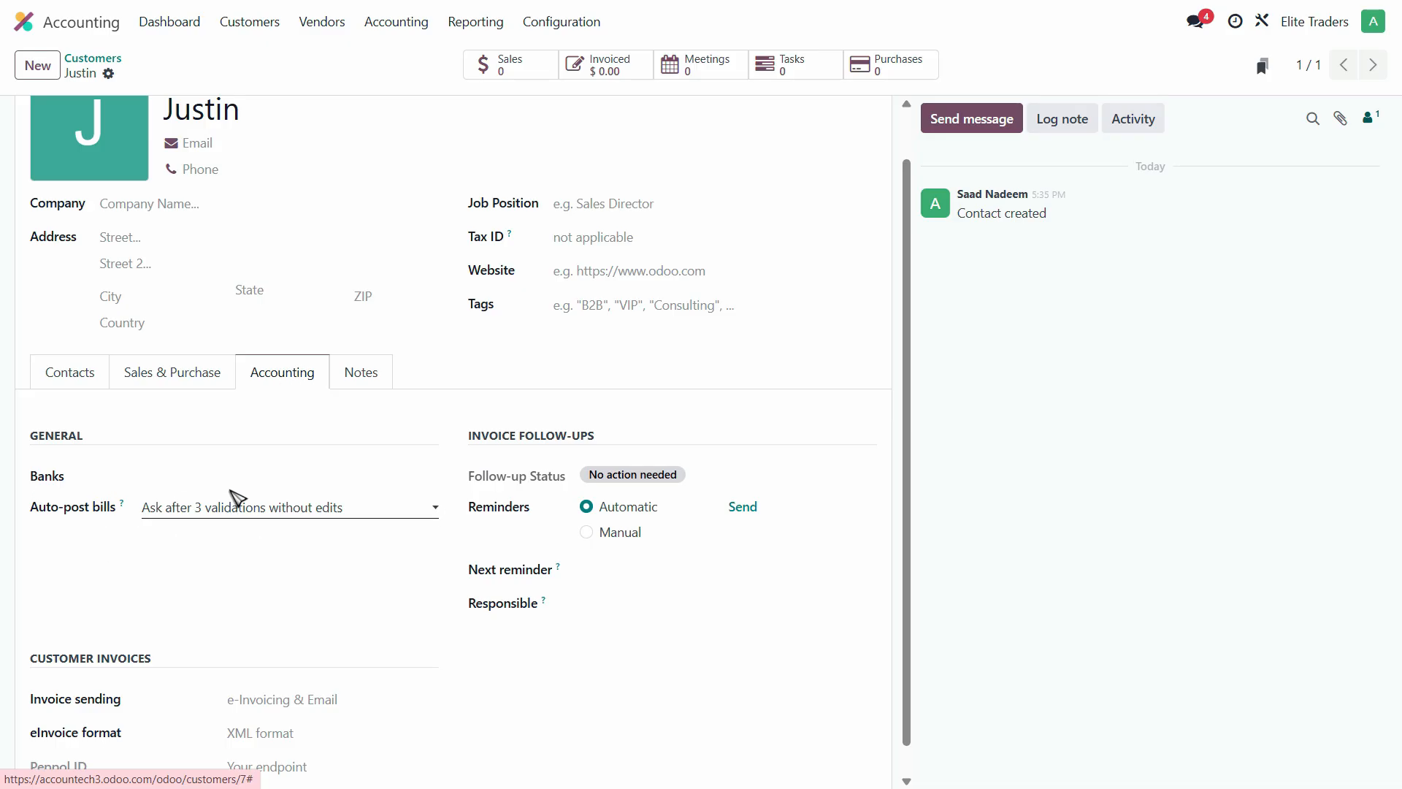
scroll(140, 692, down, 1)
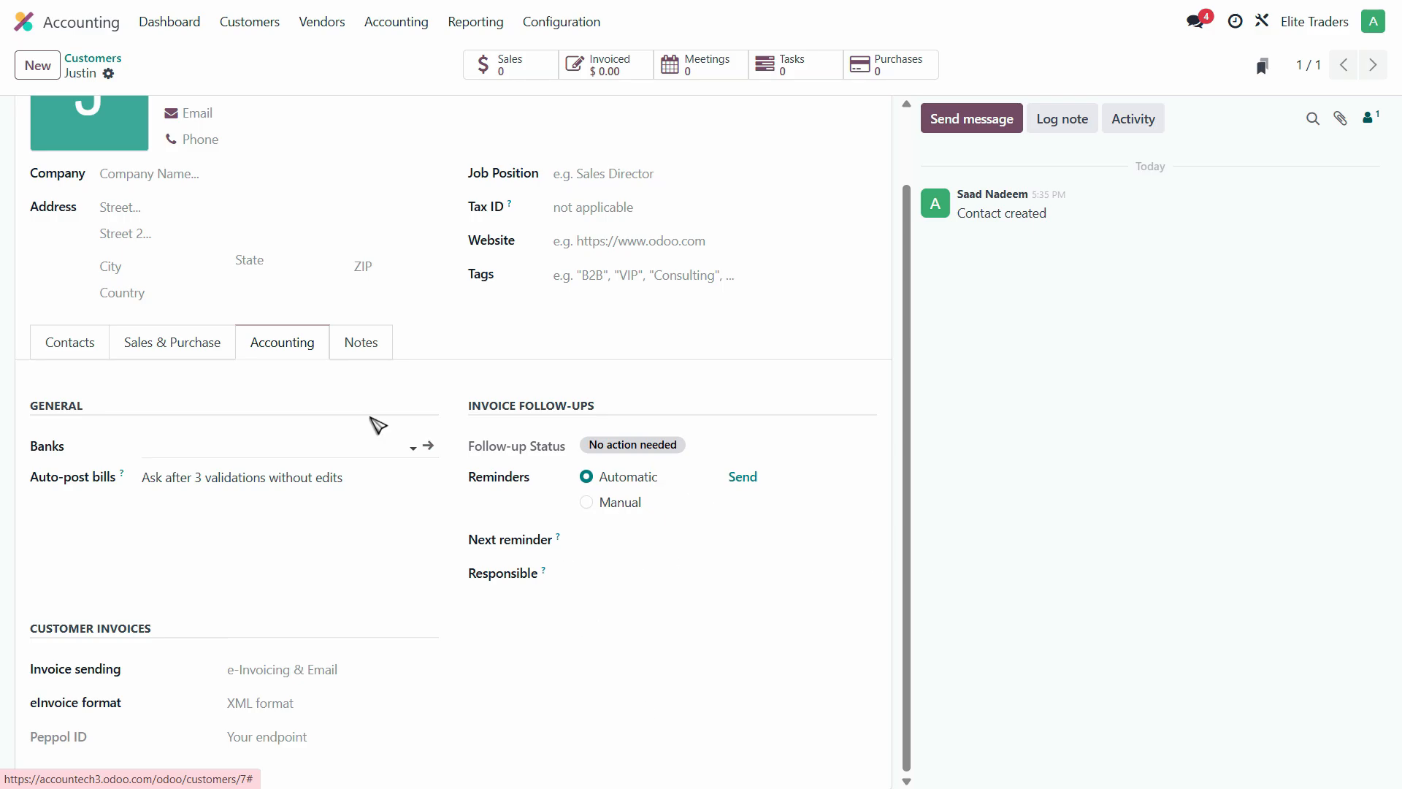
click(360, 343)
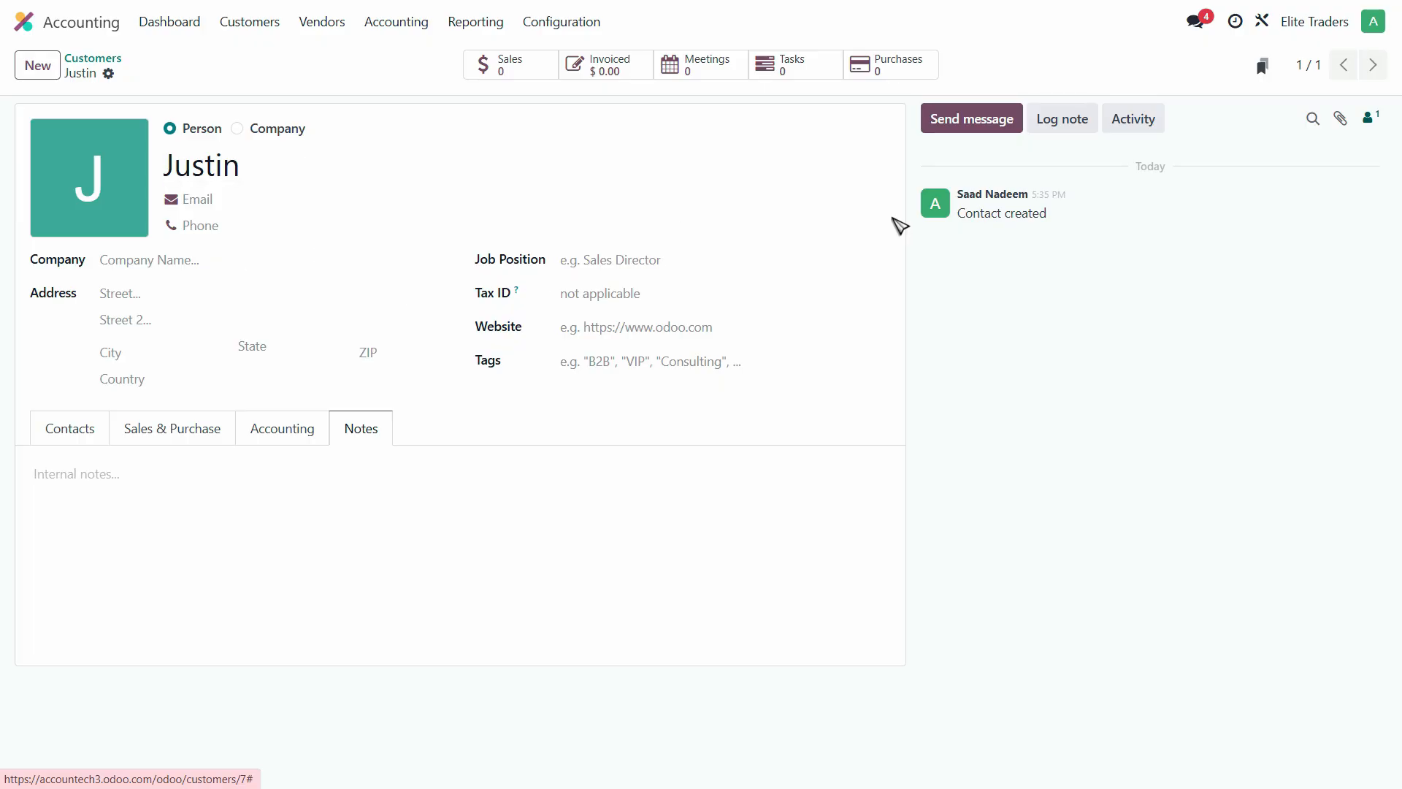
click(69, 429)
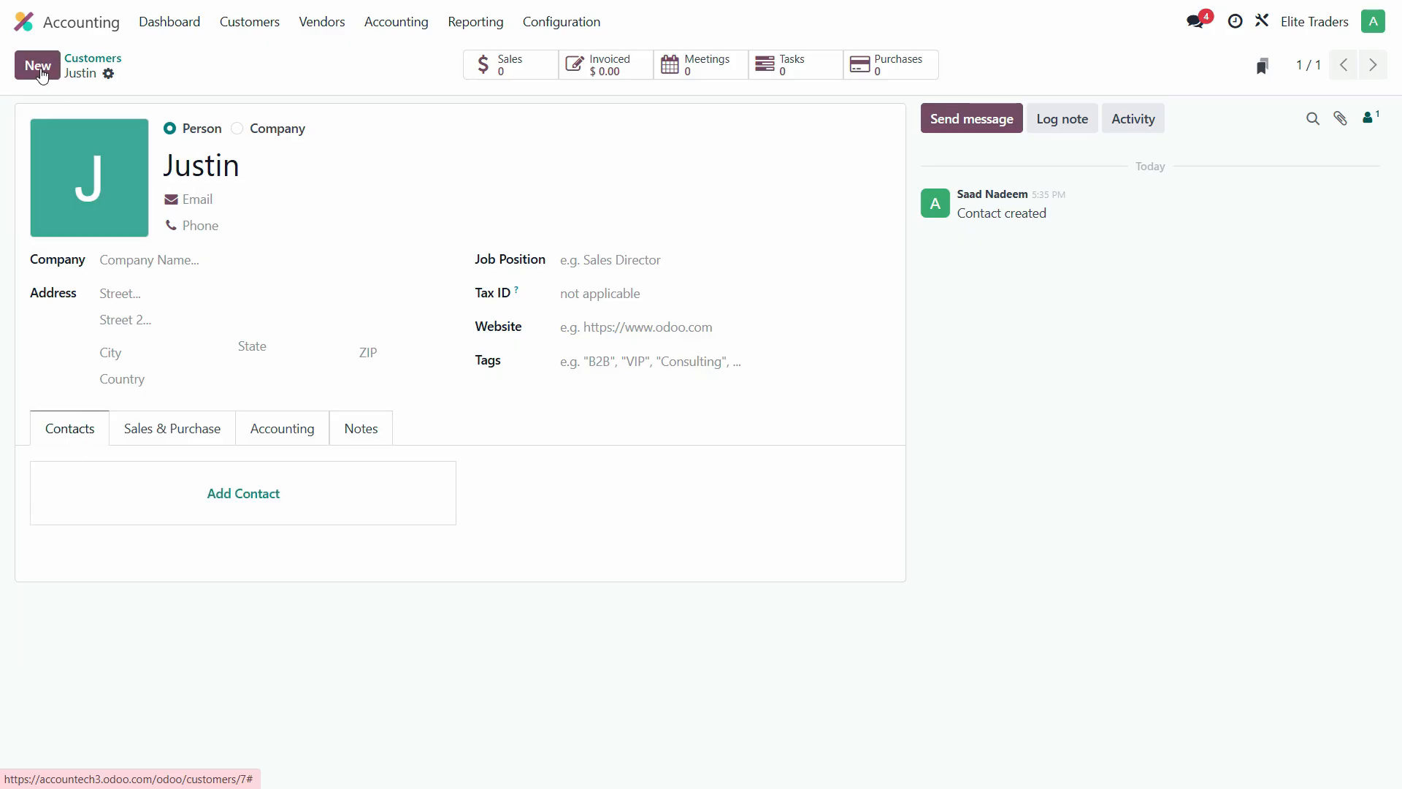
Start a blank customer record and compare the fields offered for the Person and Company types.
click(40, 71)
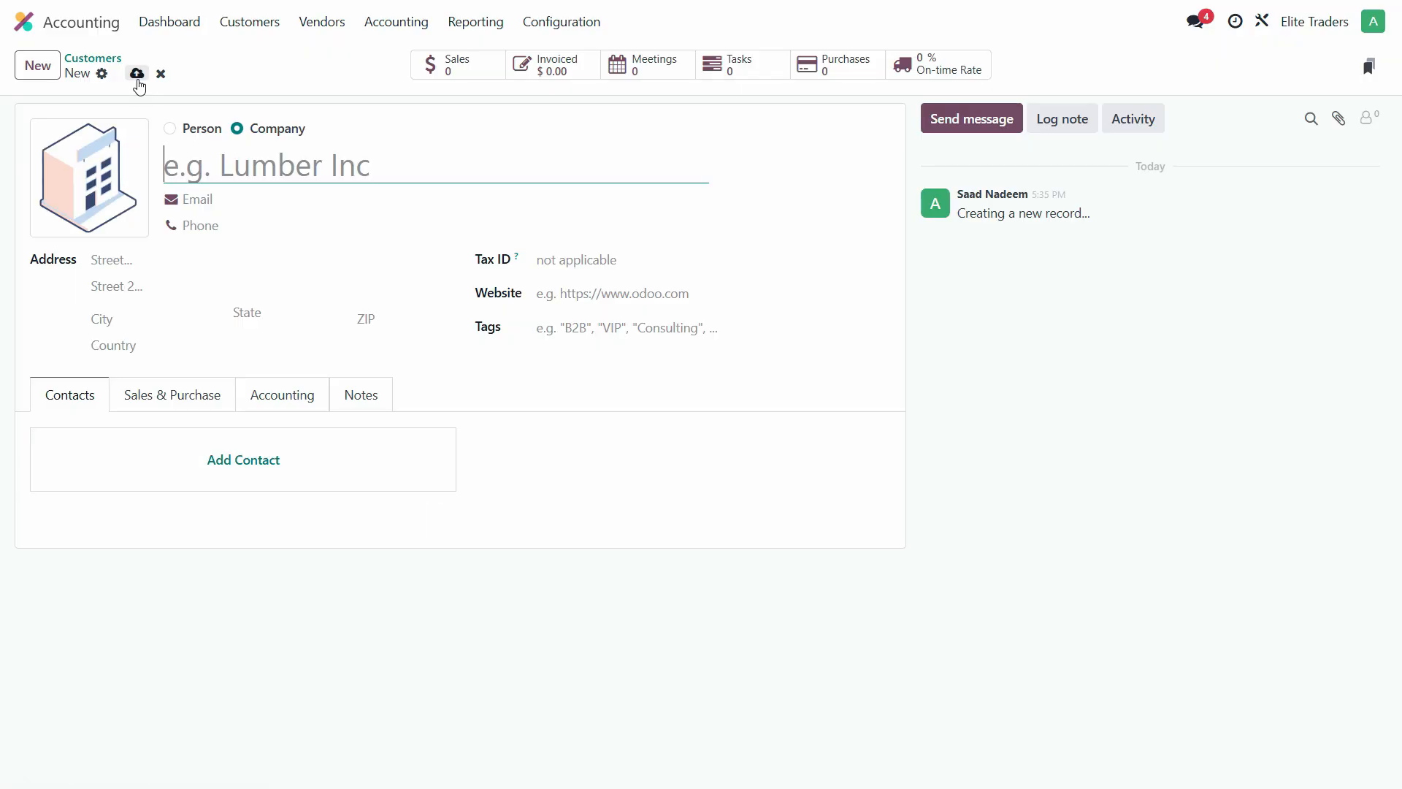
click(93, 59)
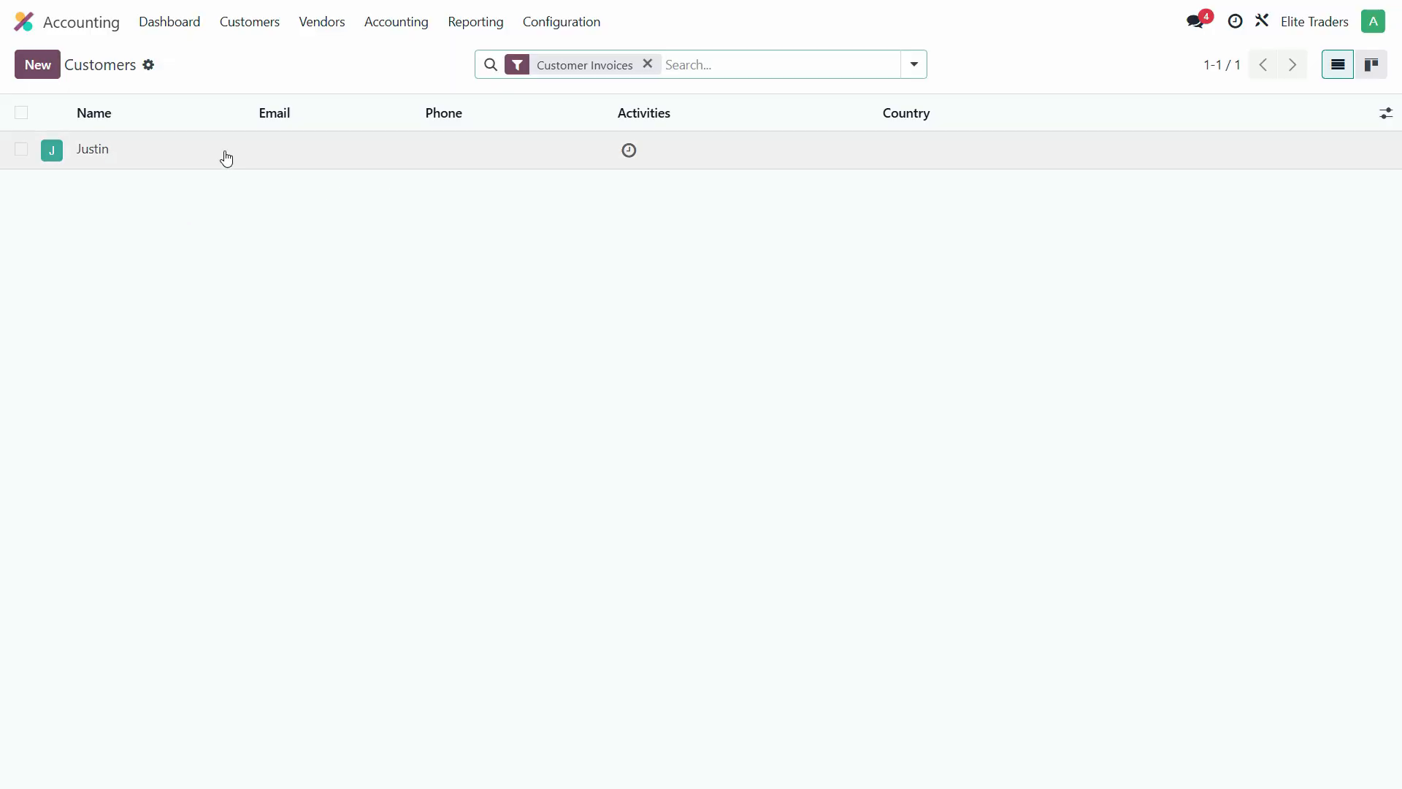
click(37, 70)
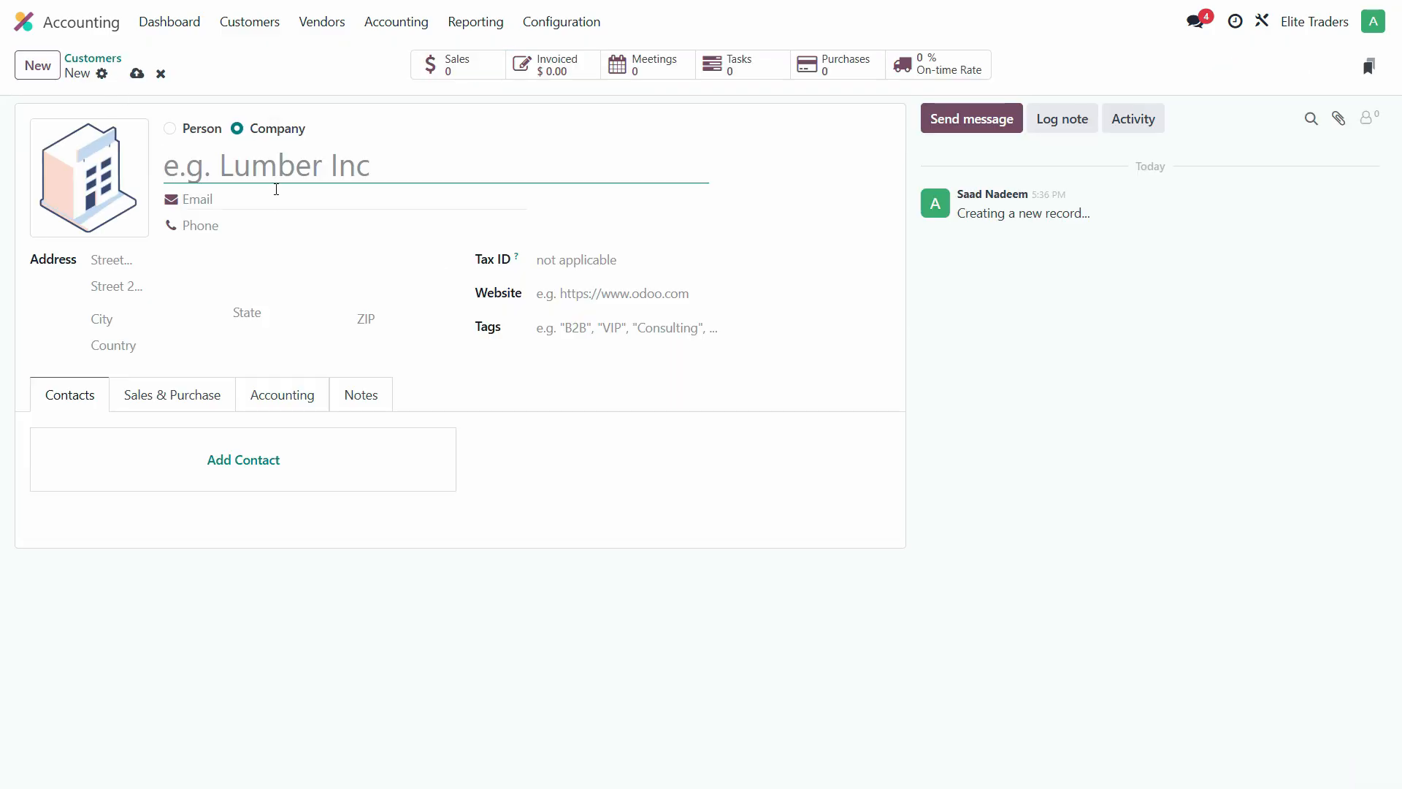
click(192, 130)
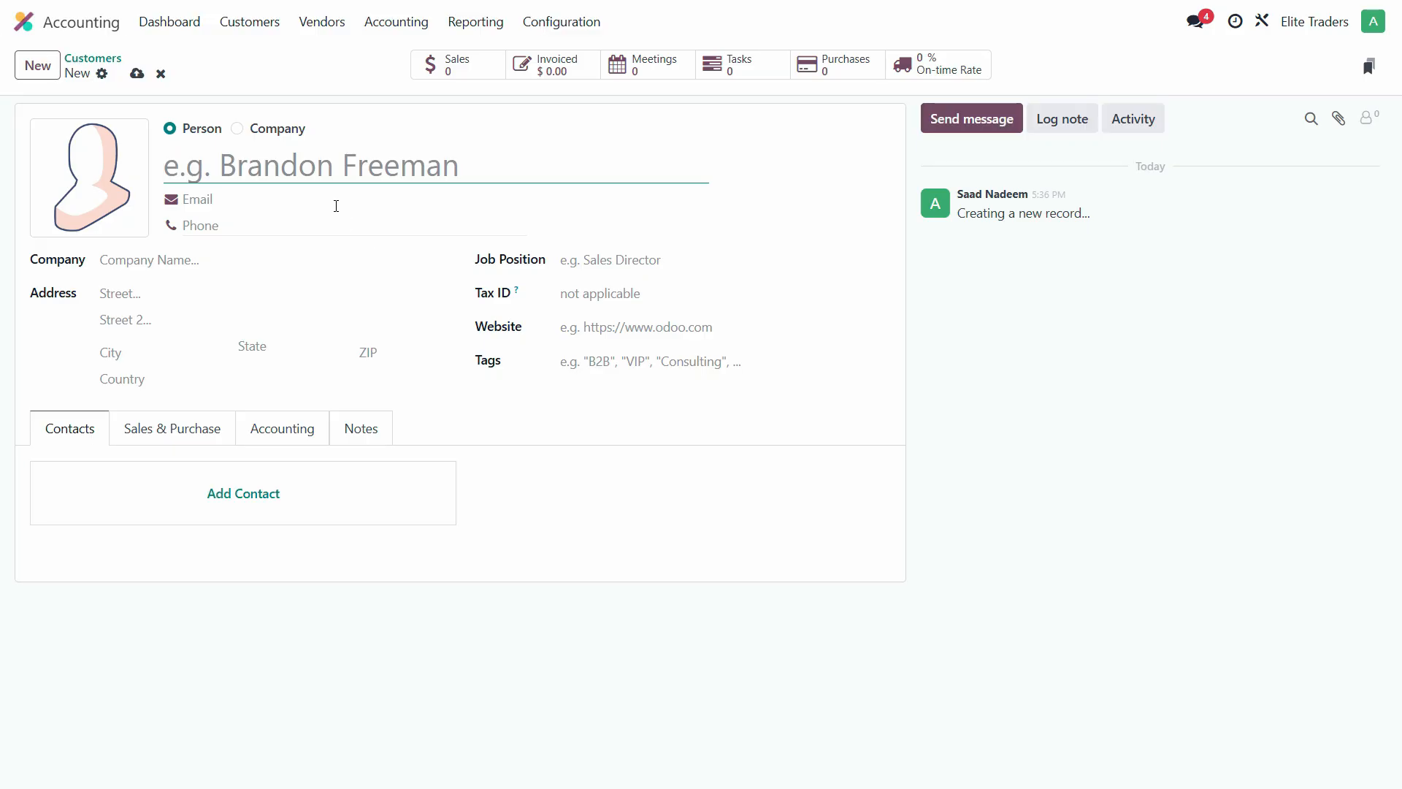
click(270, 133)
click(200, 130)
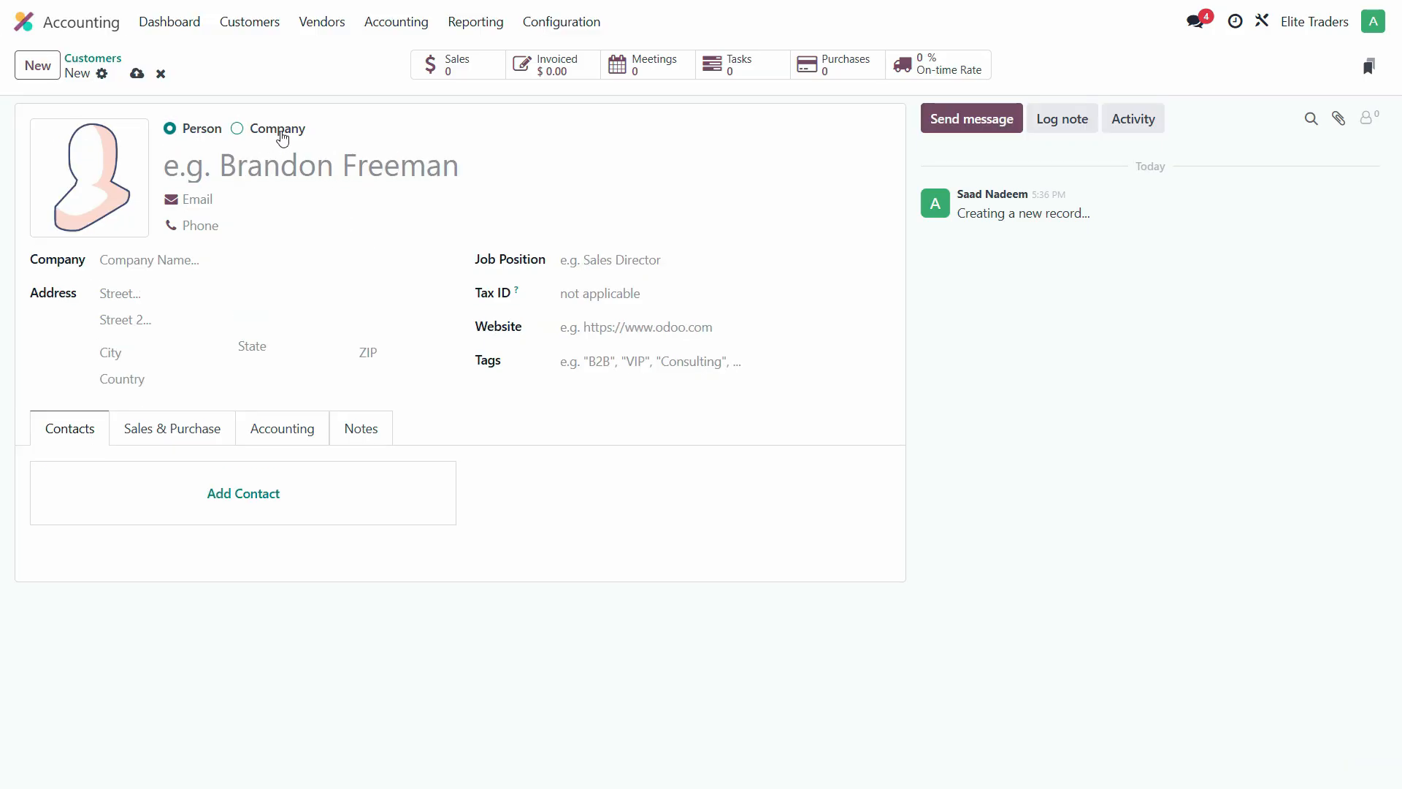
click(282, 135)
click(194, 131)
click(252, 133)
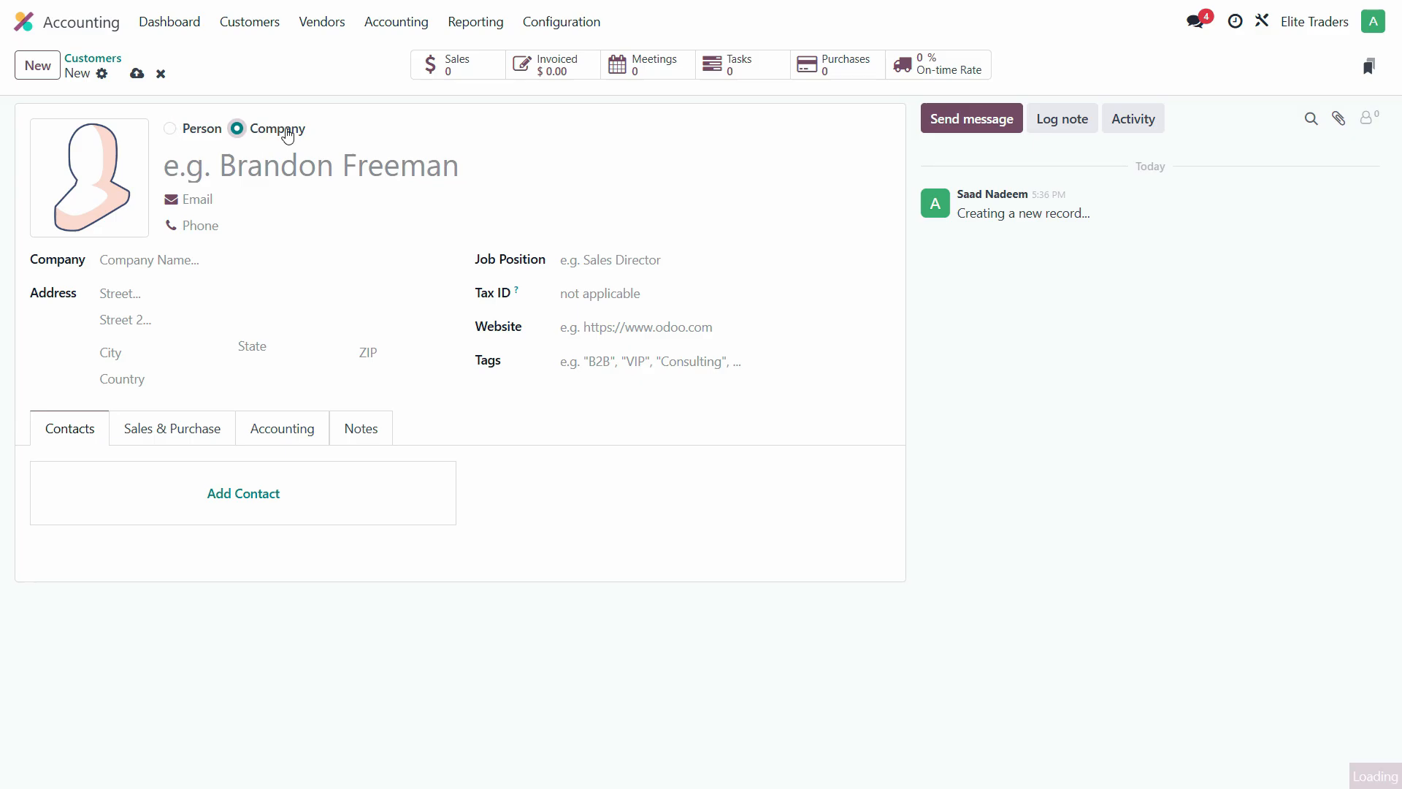
click(200, 131)
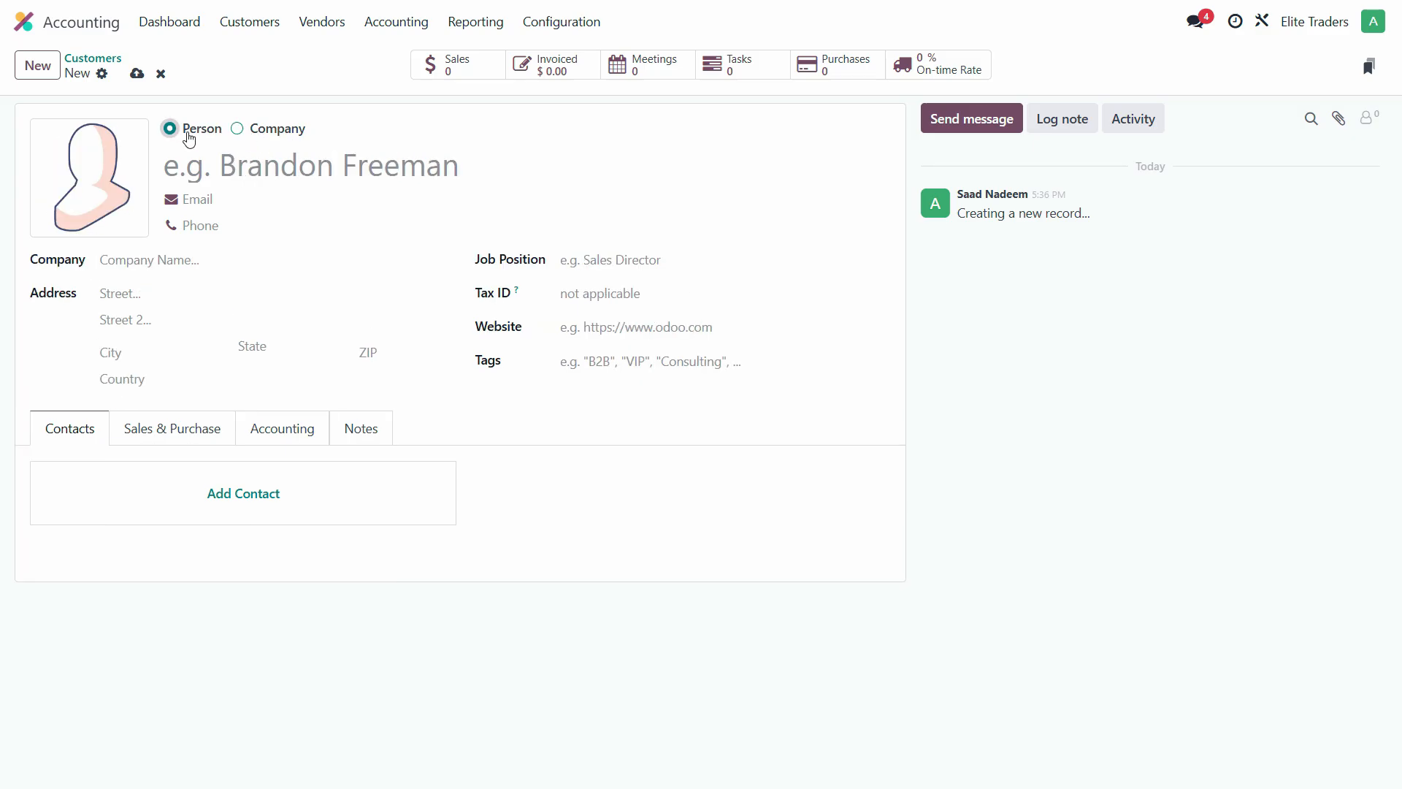
click(263, 130)
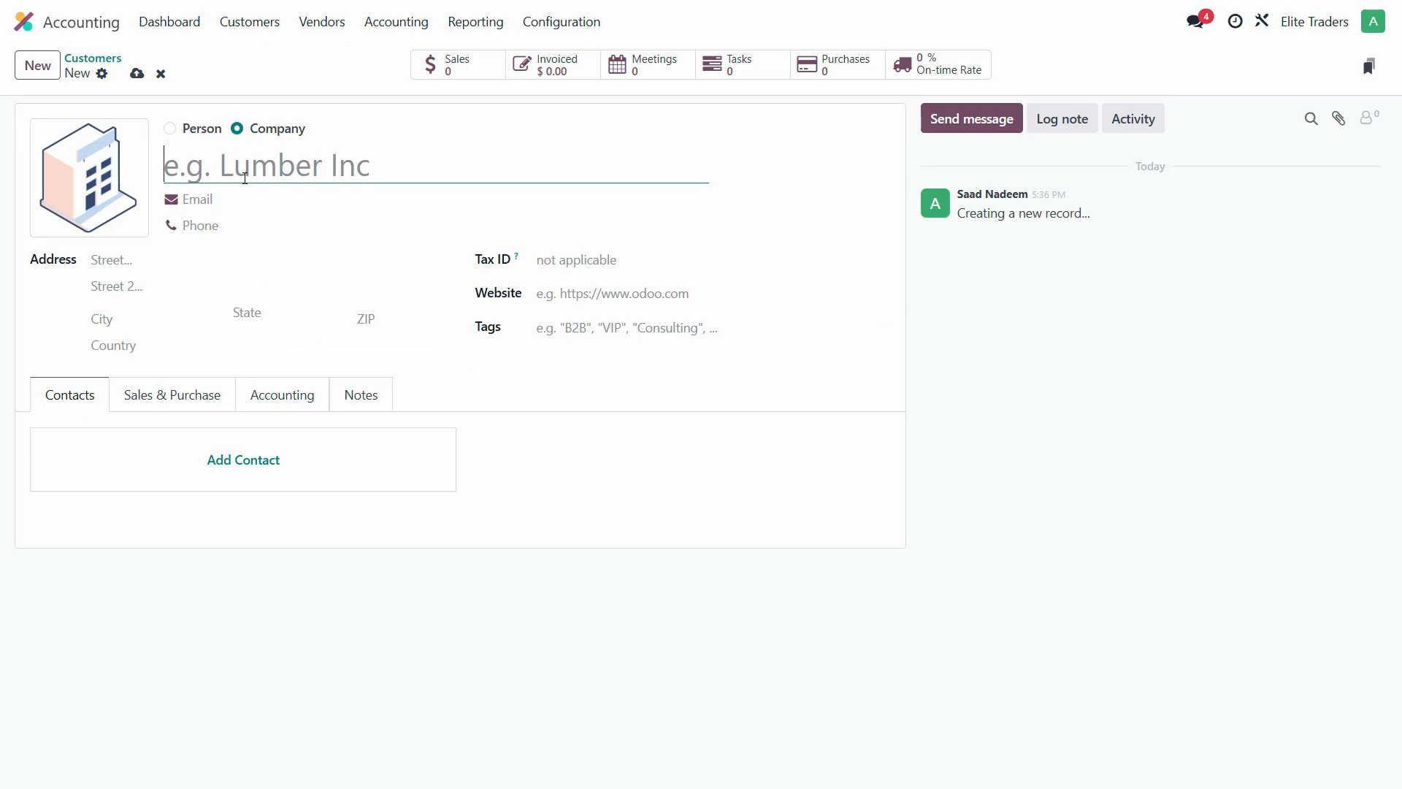
Copy the second customer's name from the PDF's Customer Details table into a new customer record, keeping the Company type.
key(alt+Tab)
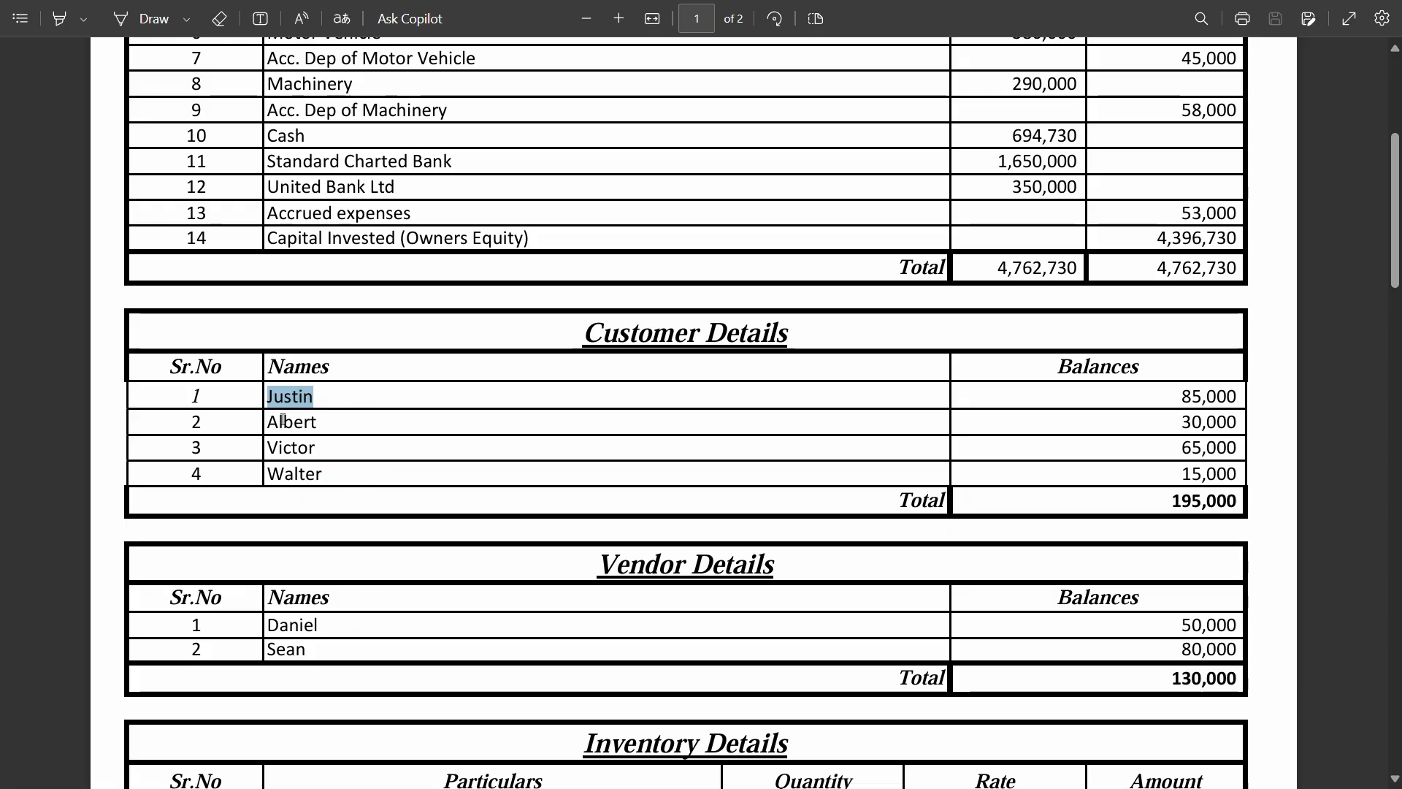
double_click(283, 420)
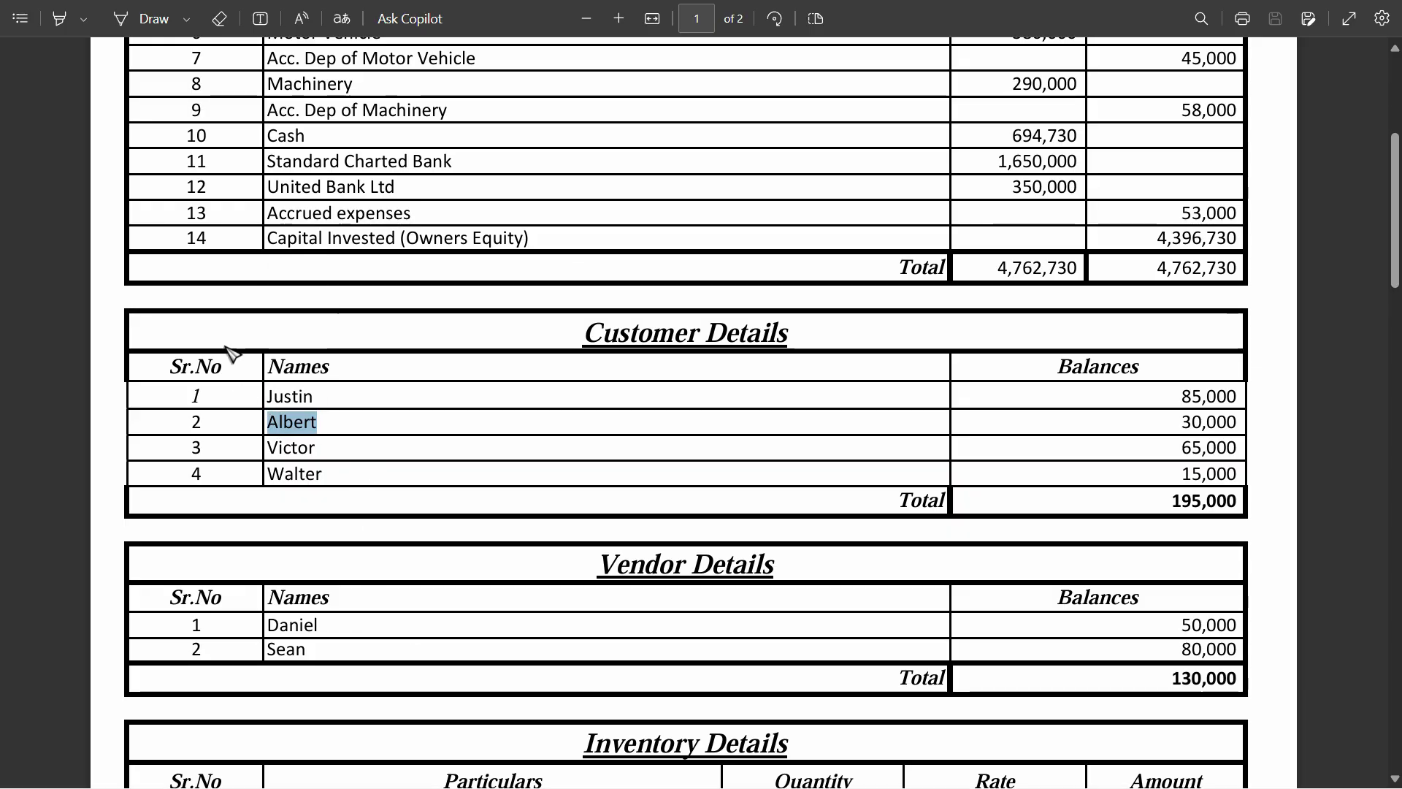
key(ctrl+c)
key(alt+Tab)
key(ctrl+v)
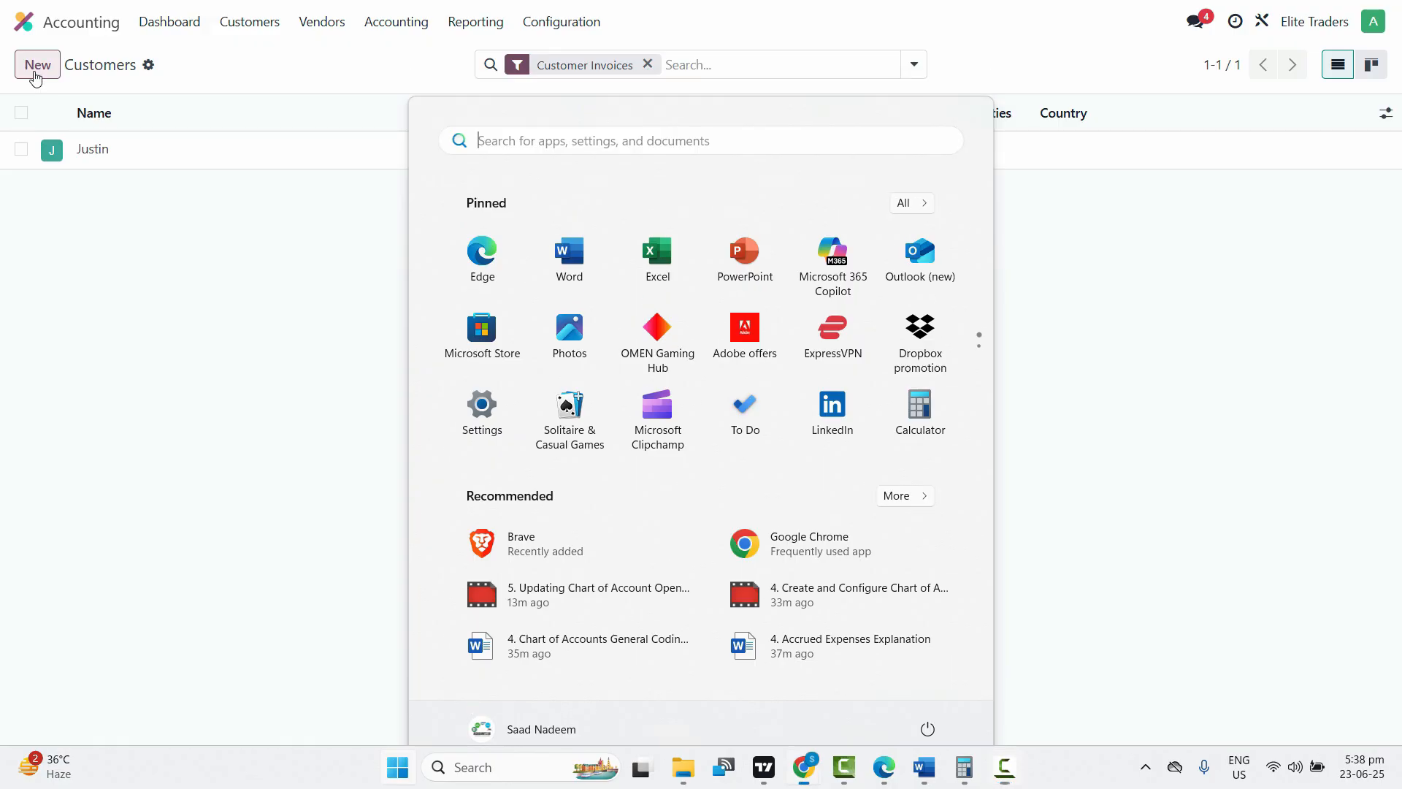
click(35, 73)
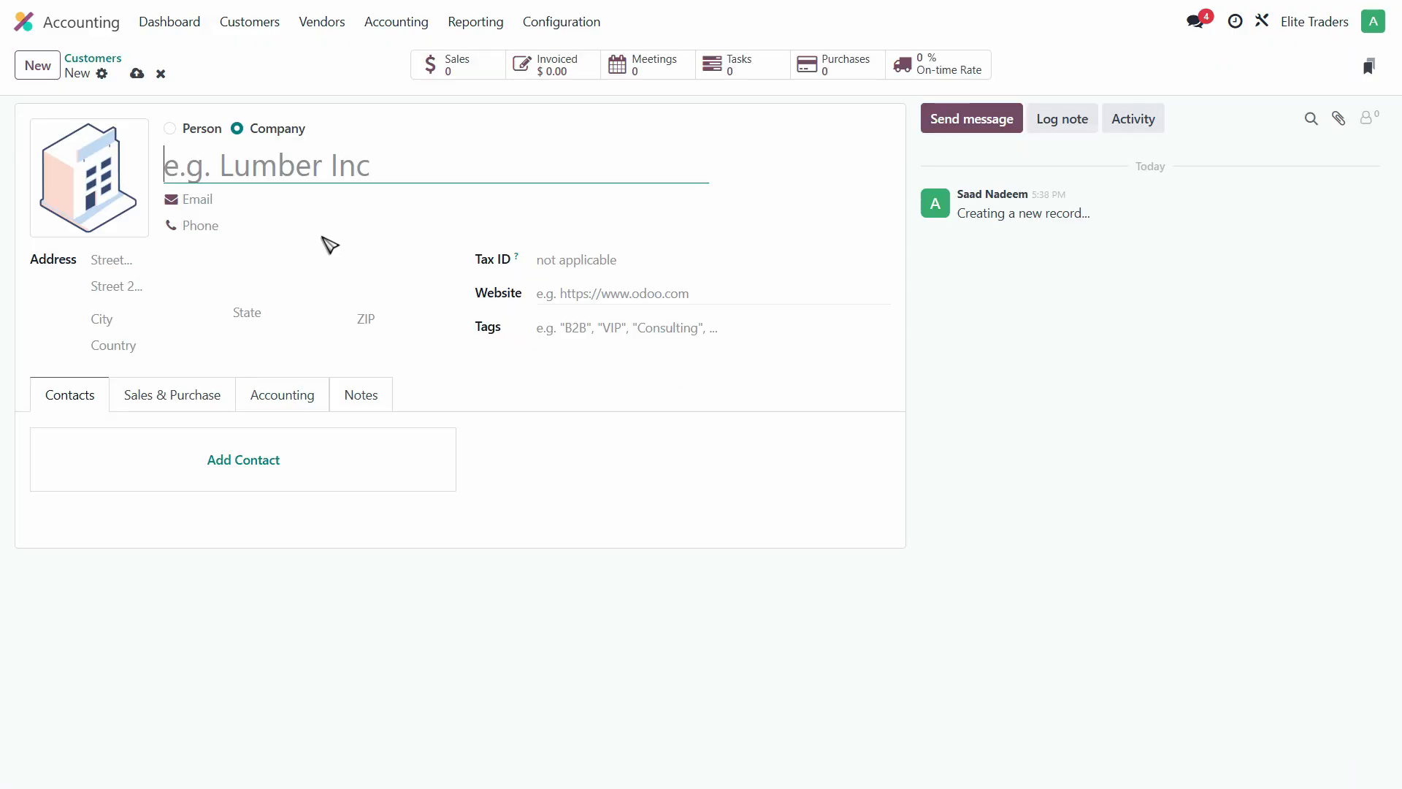
key(ctrl+v)
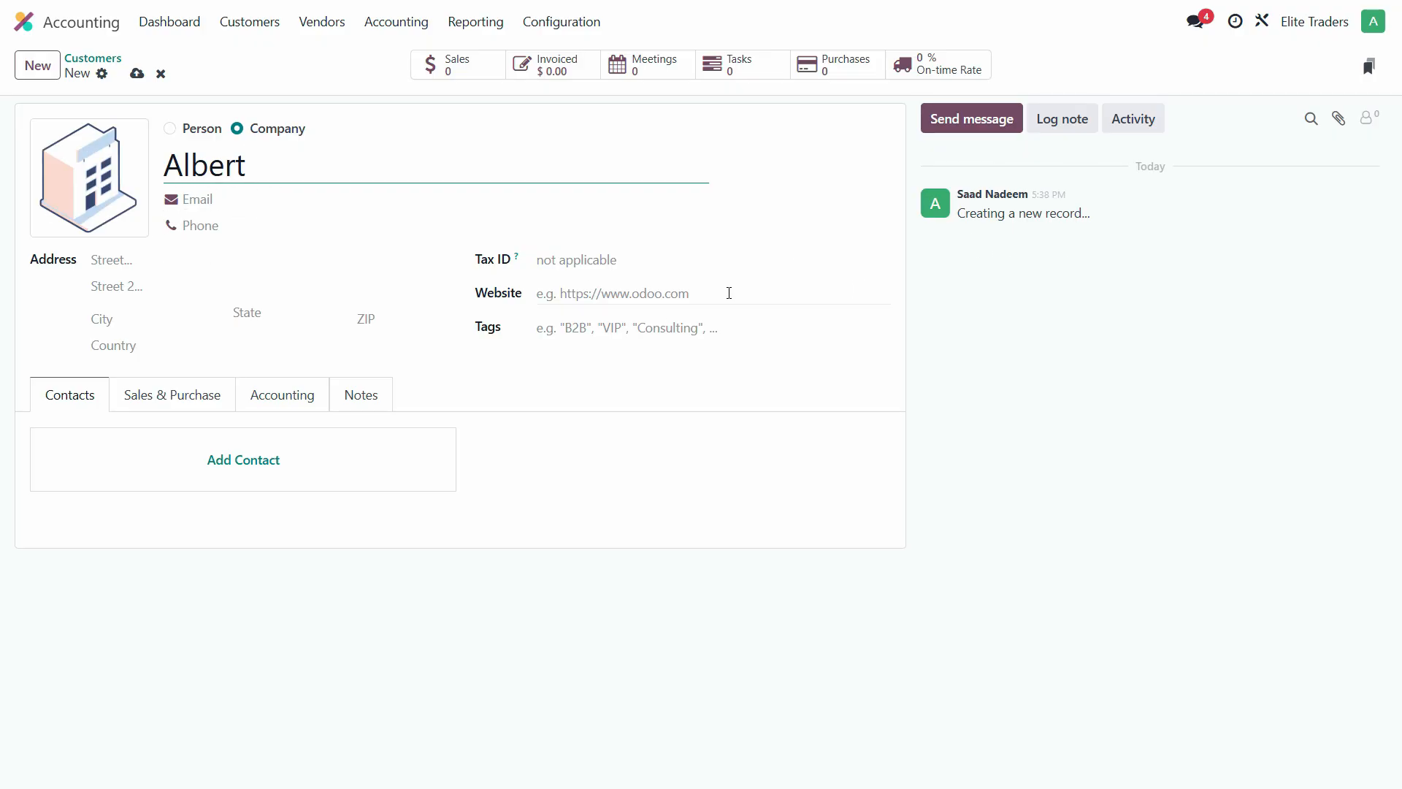
click(823, 263)
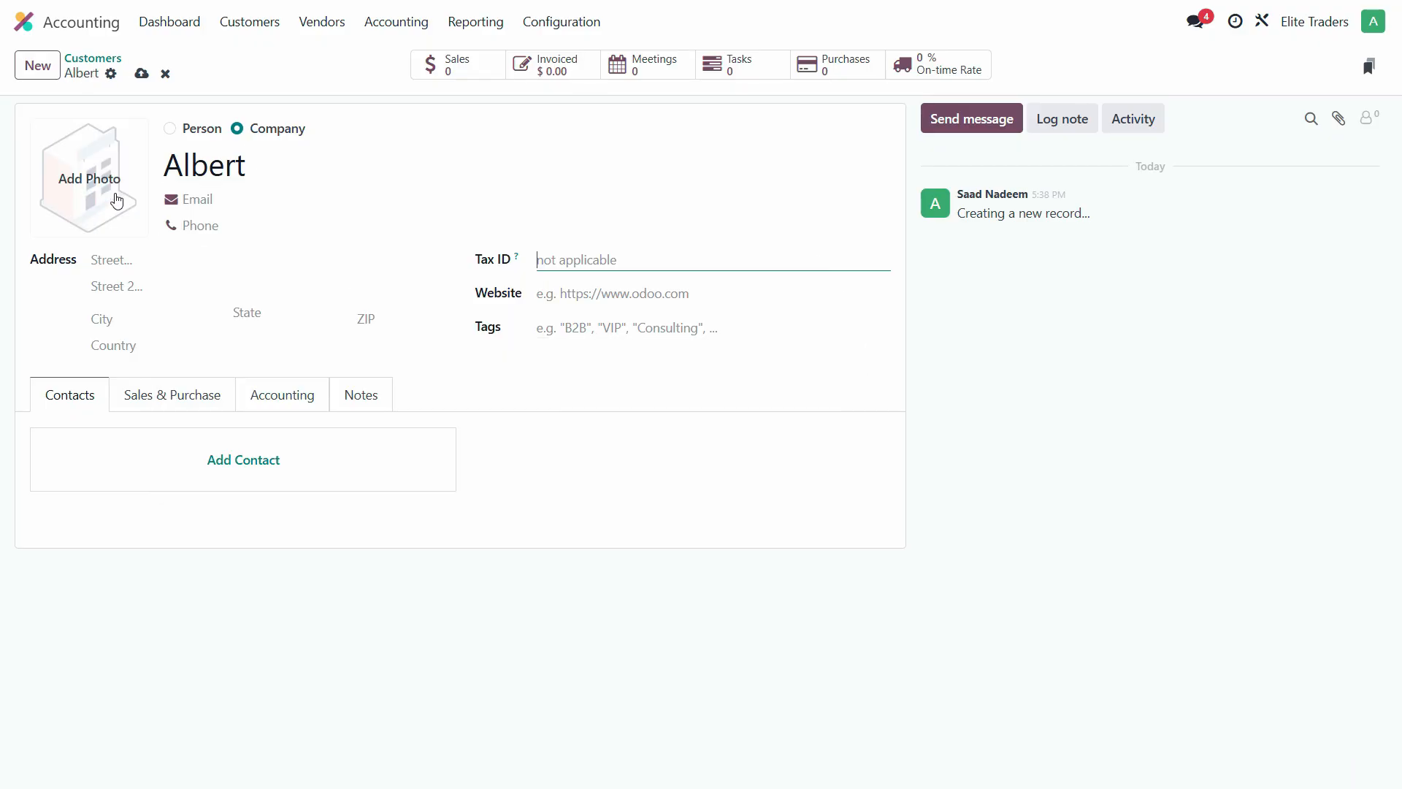
Save the record and create another of type Person, copying in the third customer's name from the PDF.
click(29, 73)
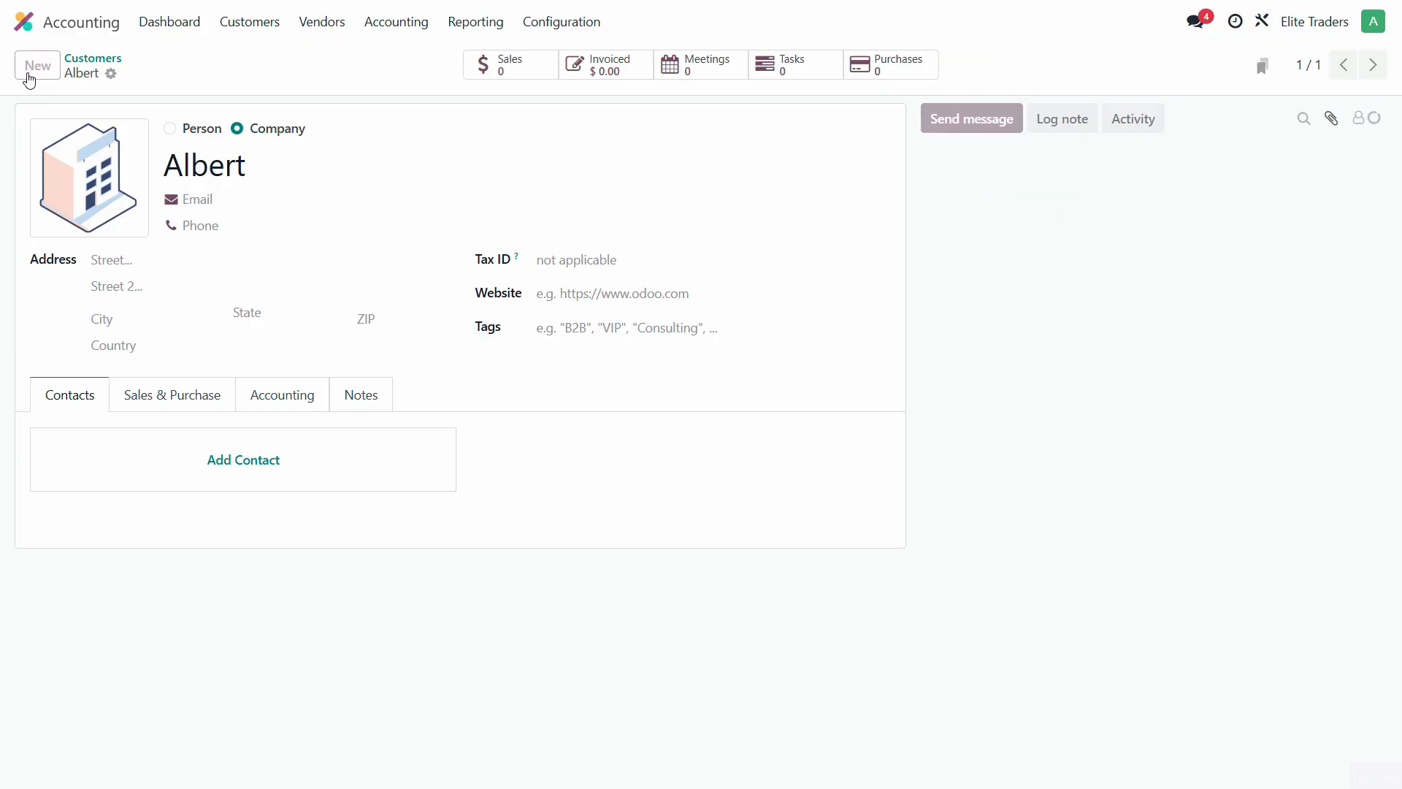
click(169, 130)
key(alt+Tab)
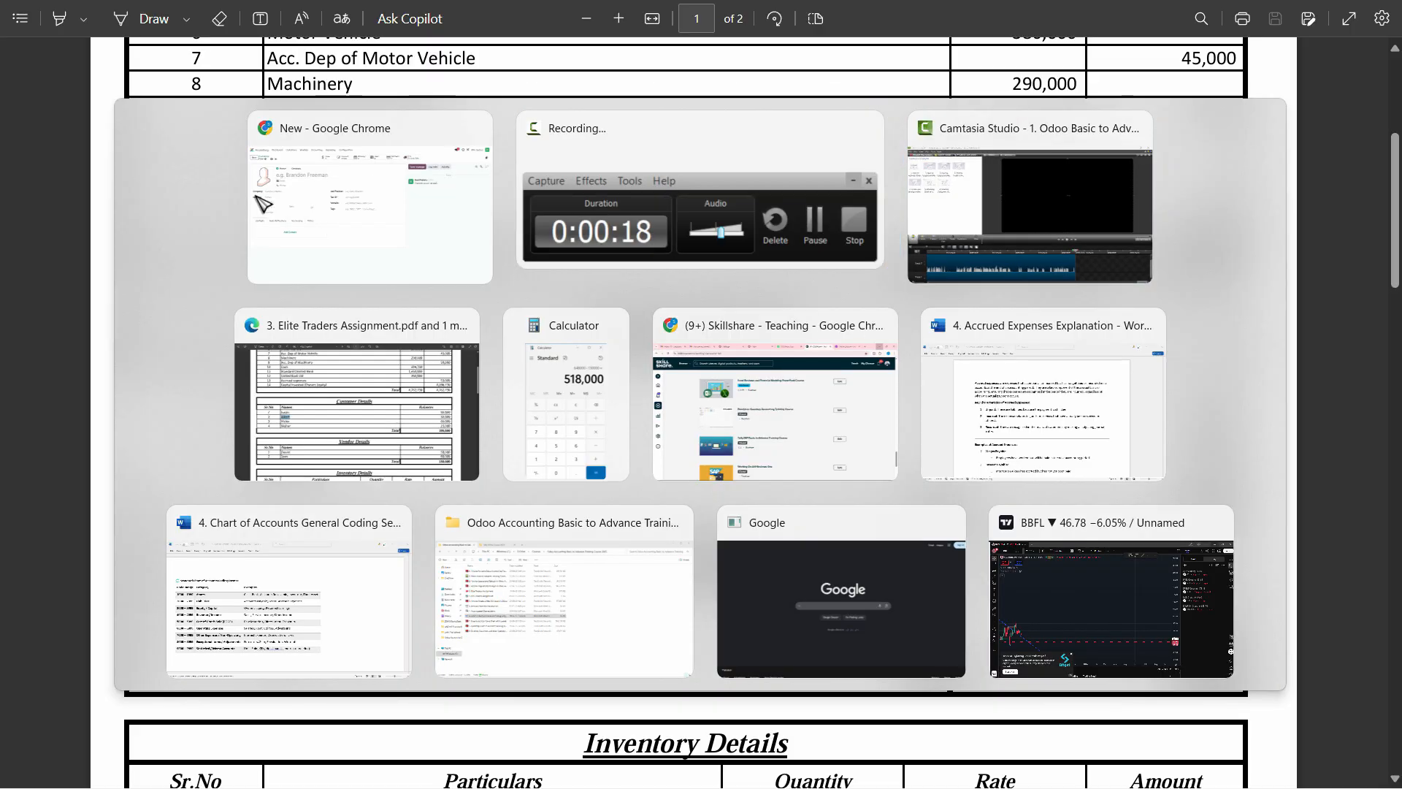
click(328, 438)
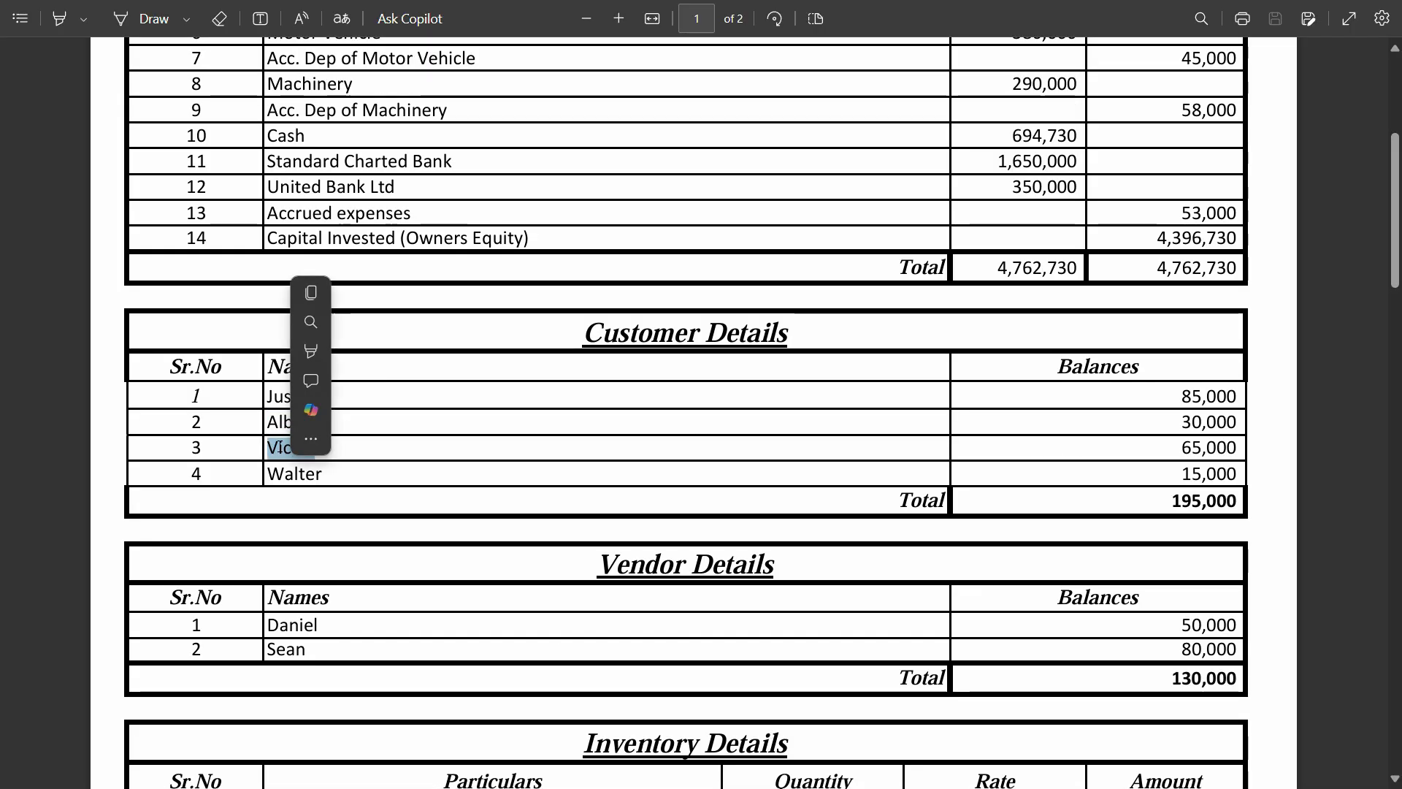
key(ctrl+c)
key(alt+Tab)
key(ctrl+v)
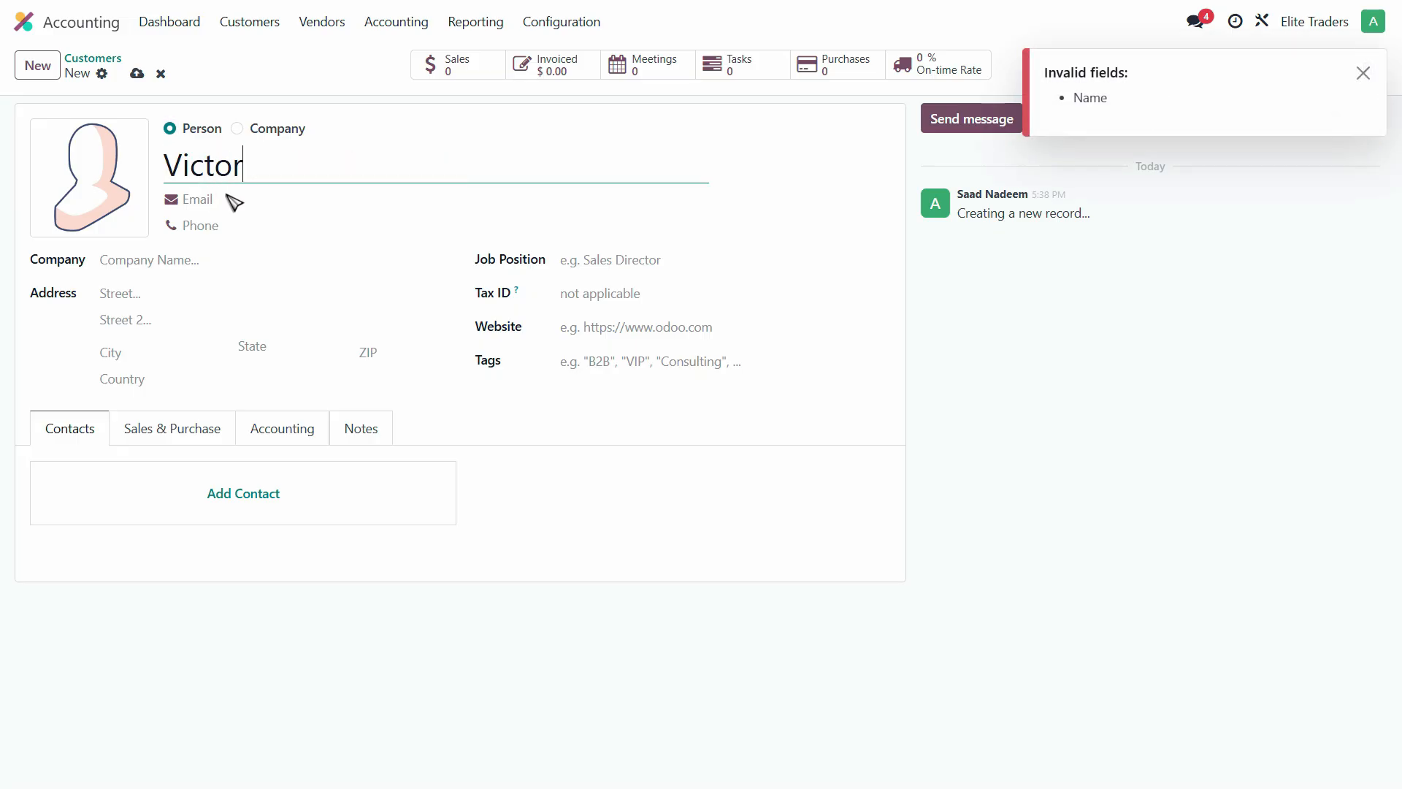
Create and save a customer record of type Person with the fourth customer's name copied from the PDF.
click(35, 70)
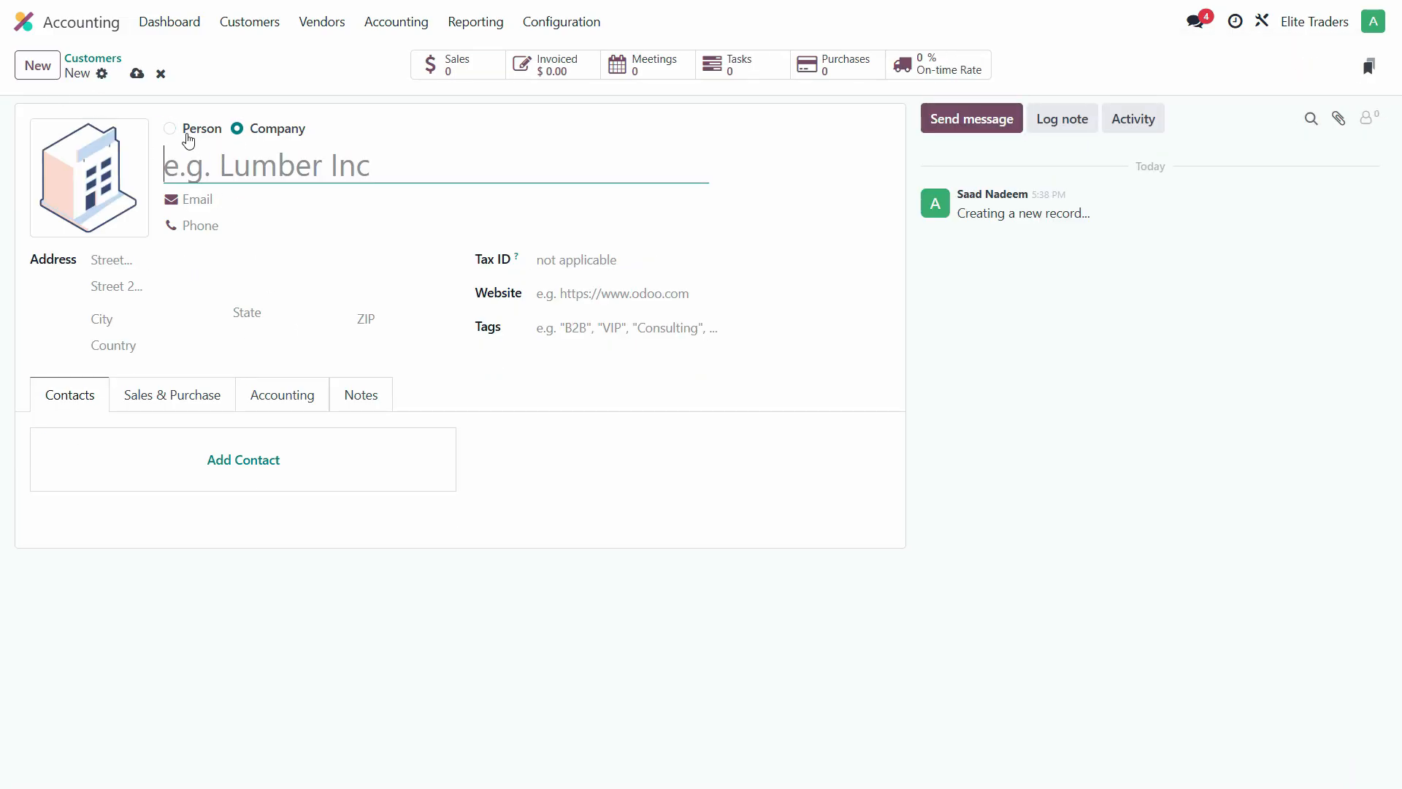
key(alt+Tab)
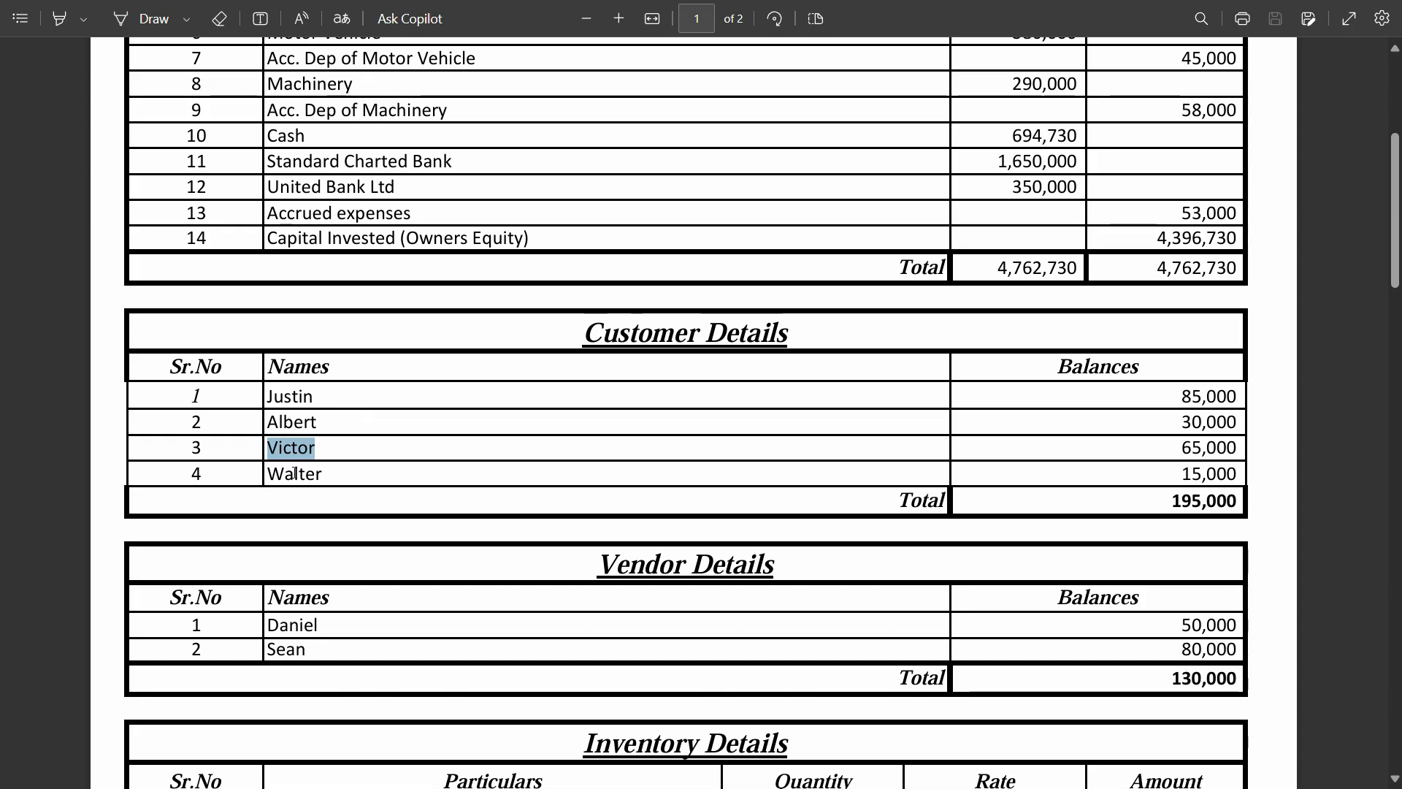
double_click(294, 473)
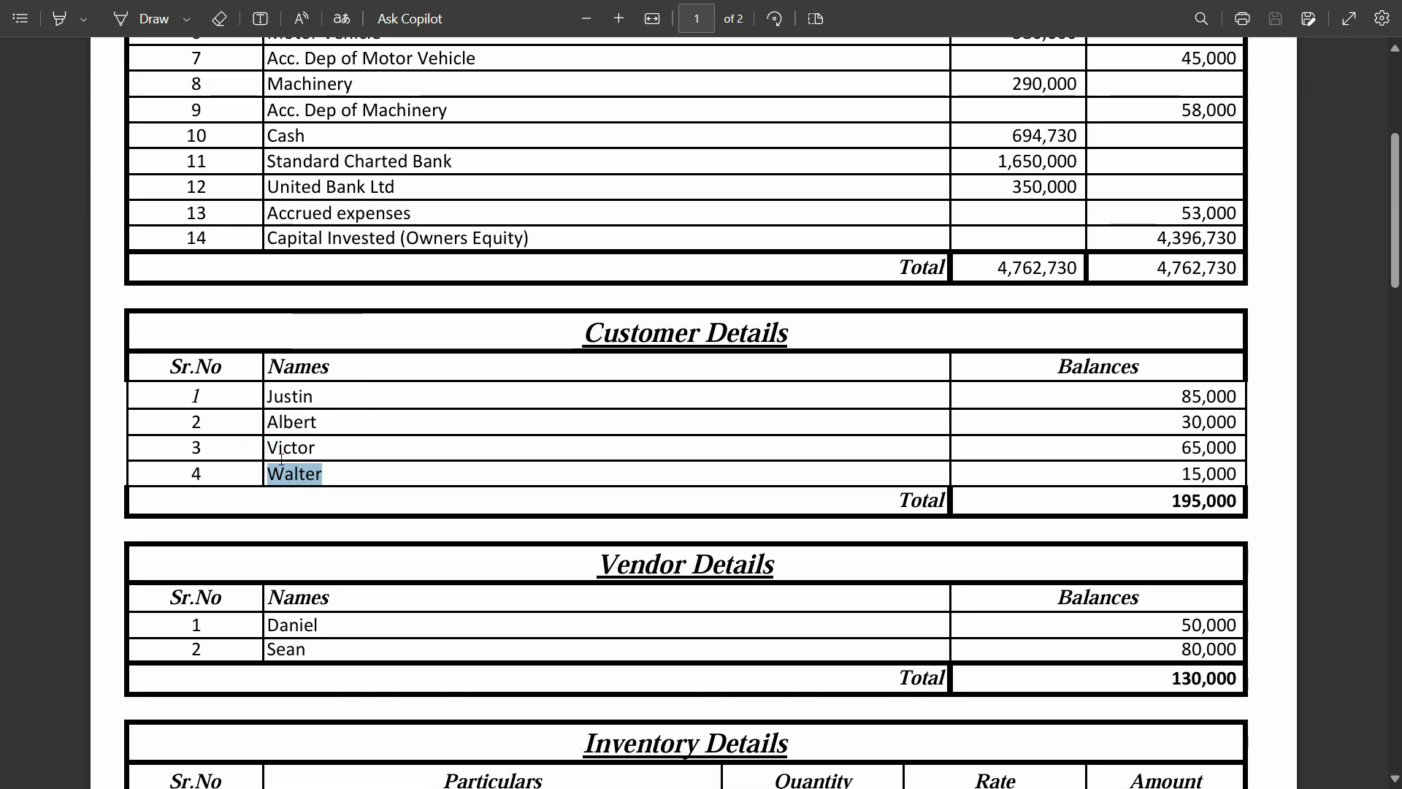
key(ctrl+c)
key(alt+Tab)
key(ctrl+v)
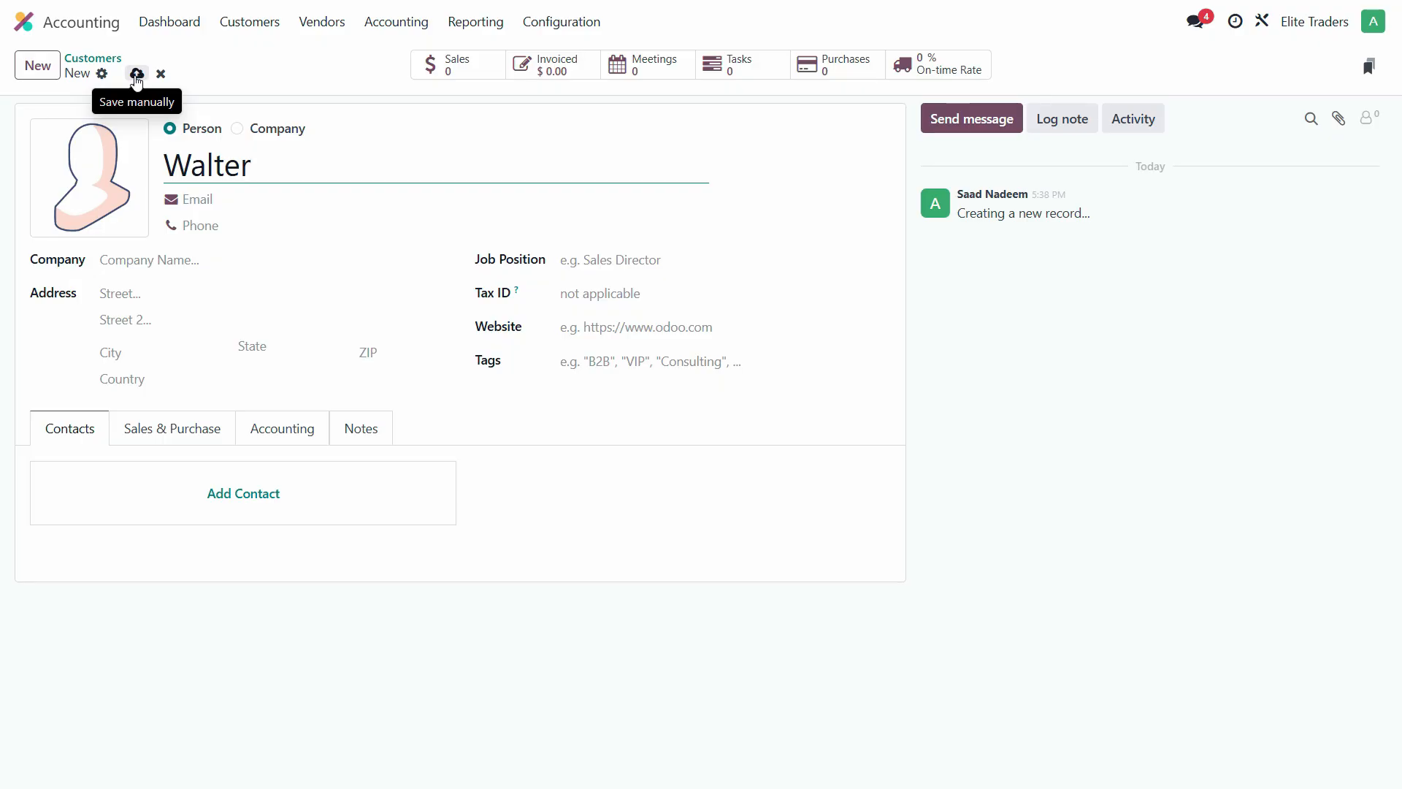
click(136, 75)
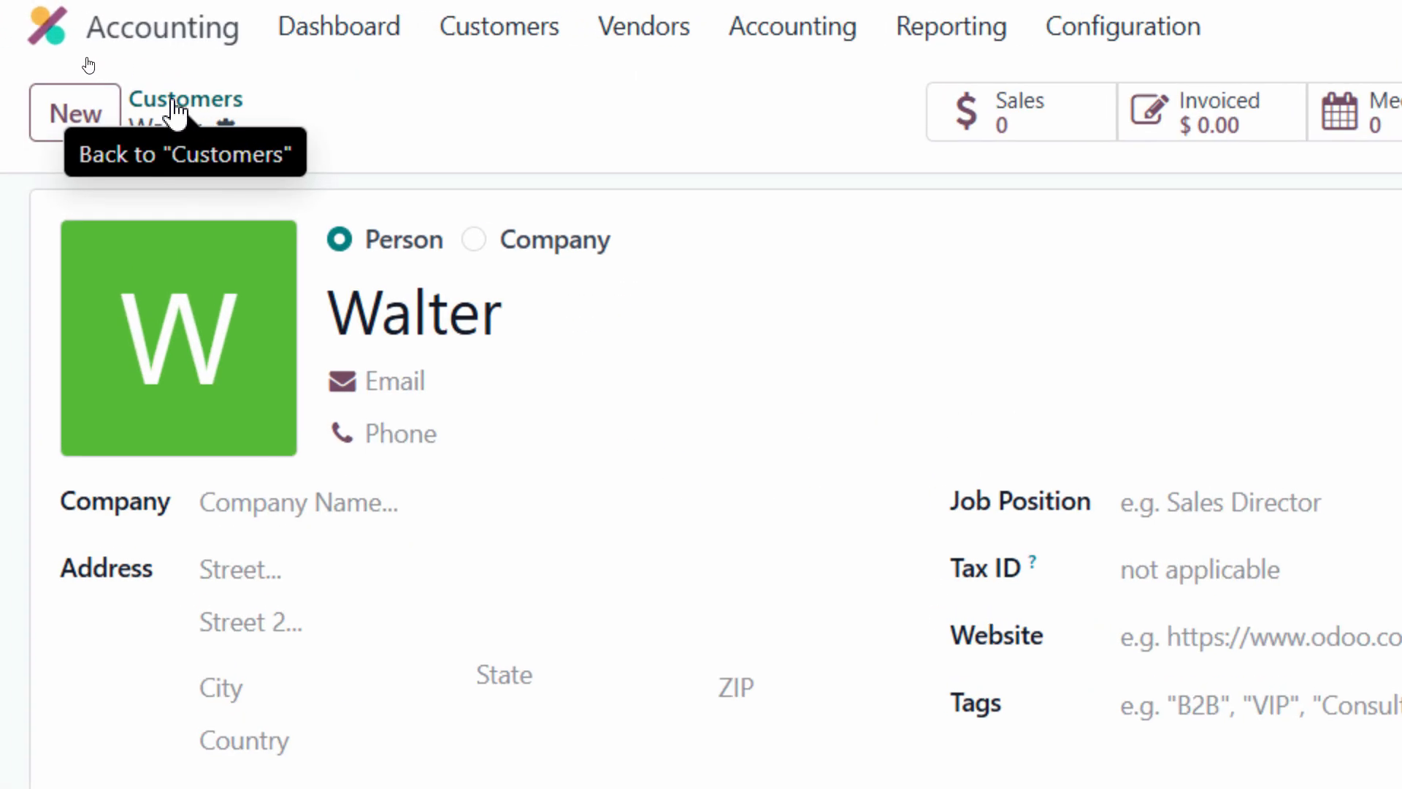
Return to the customer list and open the second customer's record to review it.
click(176, 111)
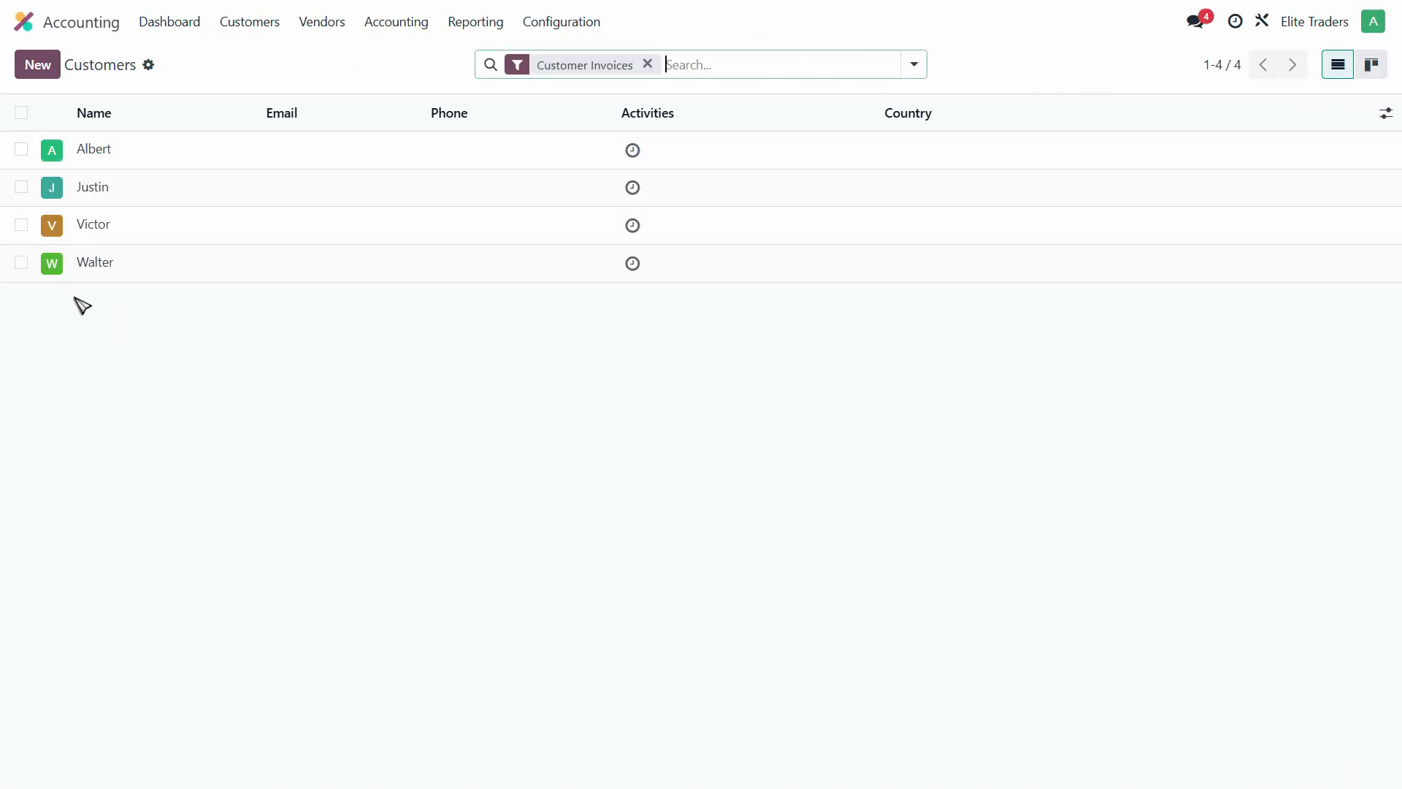
click(22, 149)
key(Escape)
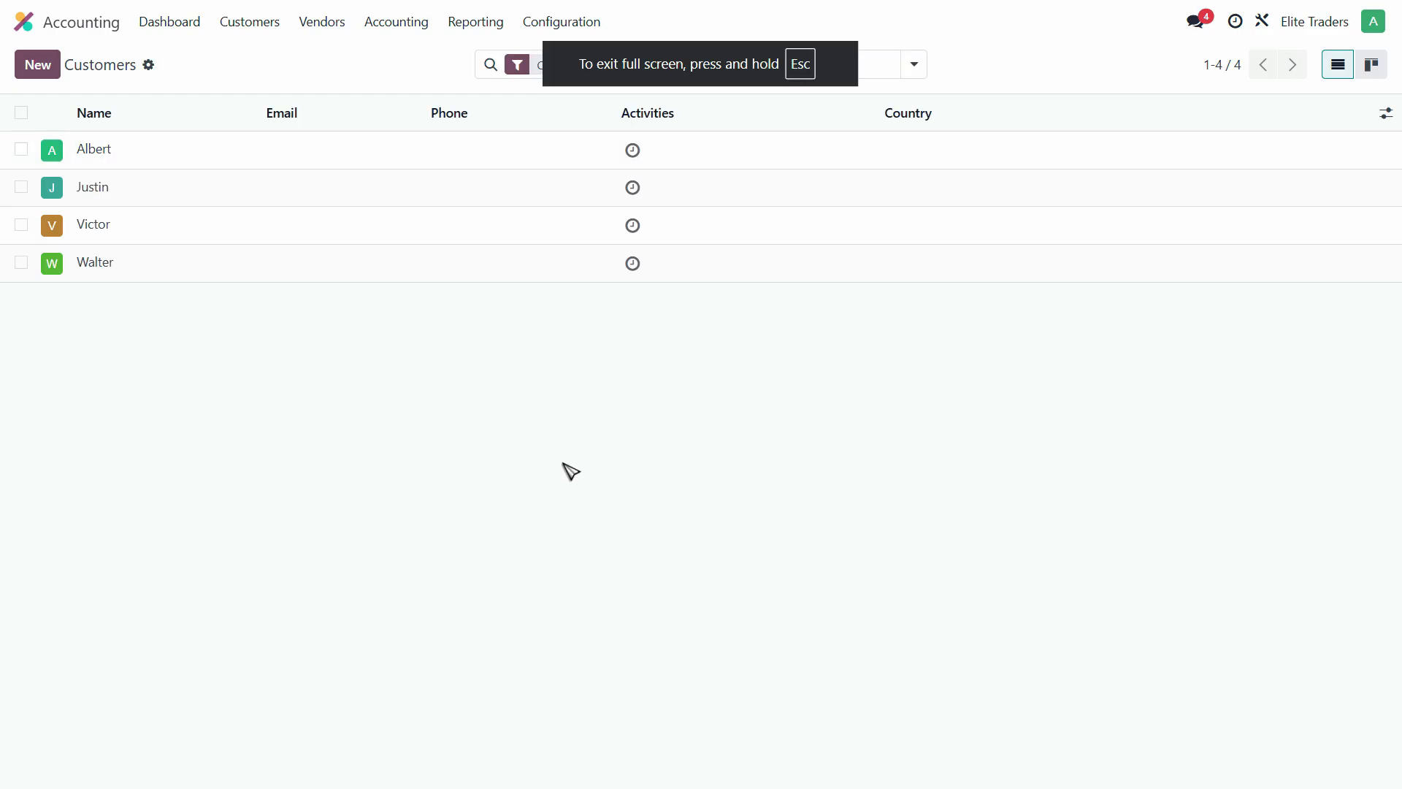
click(1166, 157)
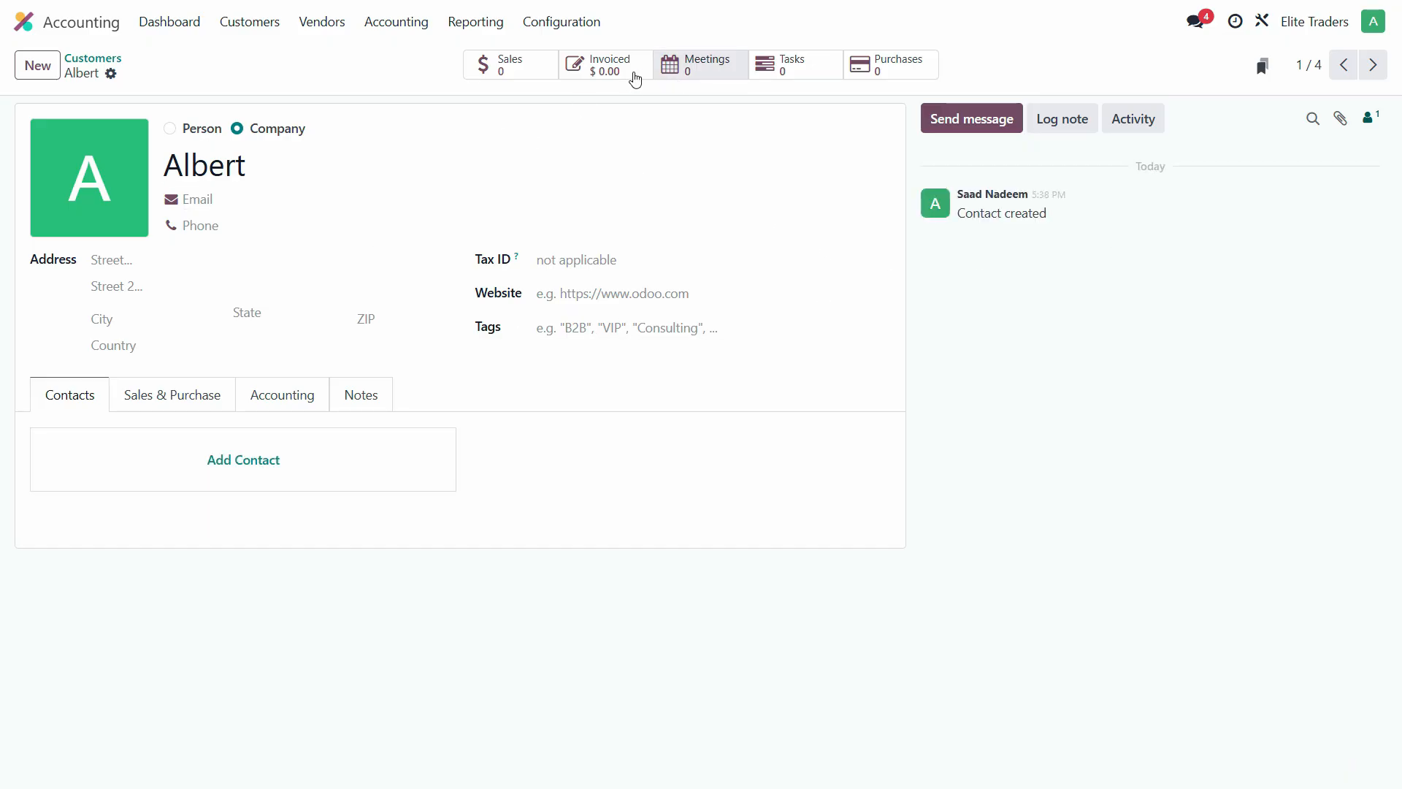
Go to the journal entries list and start a new entry in the Miscellaneous Operations journal.
click(68, 26)
click(495, 297)
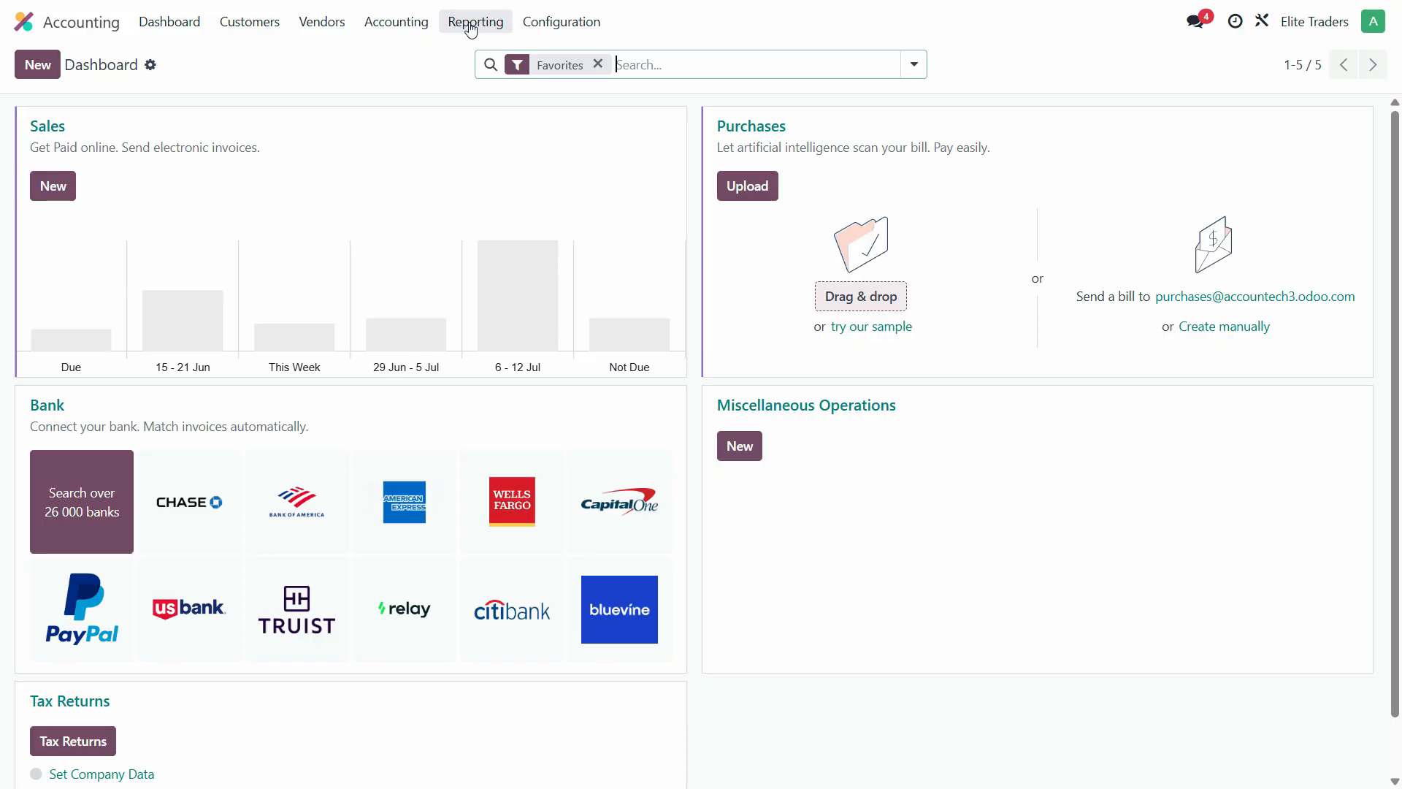
click(378, 26)
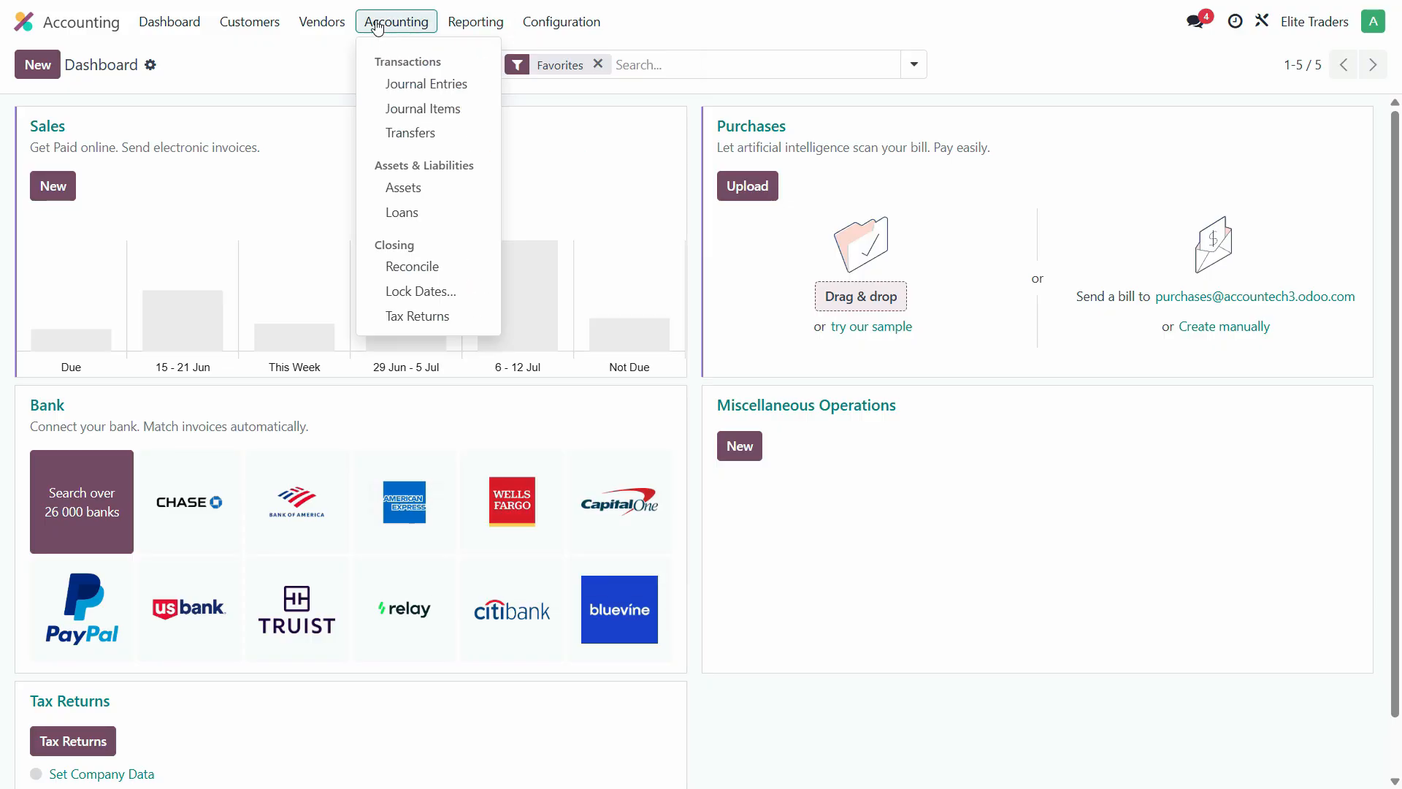
click(378, 28)
click(378, 27)
click(415, 85)
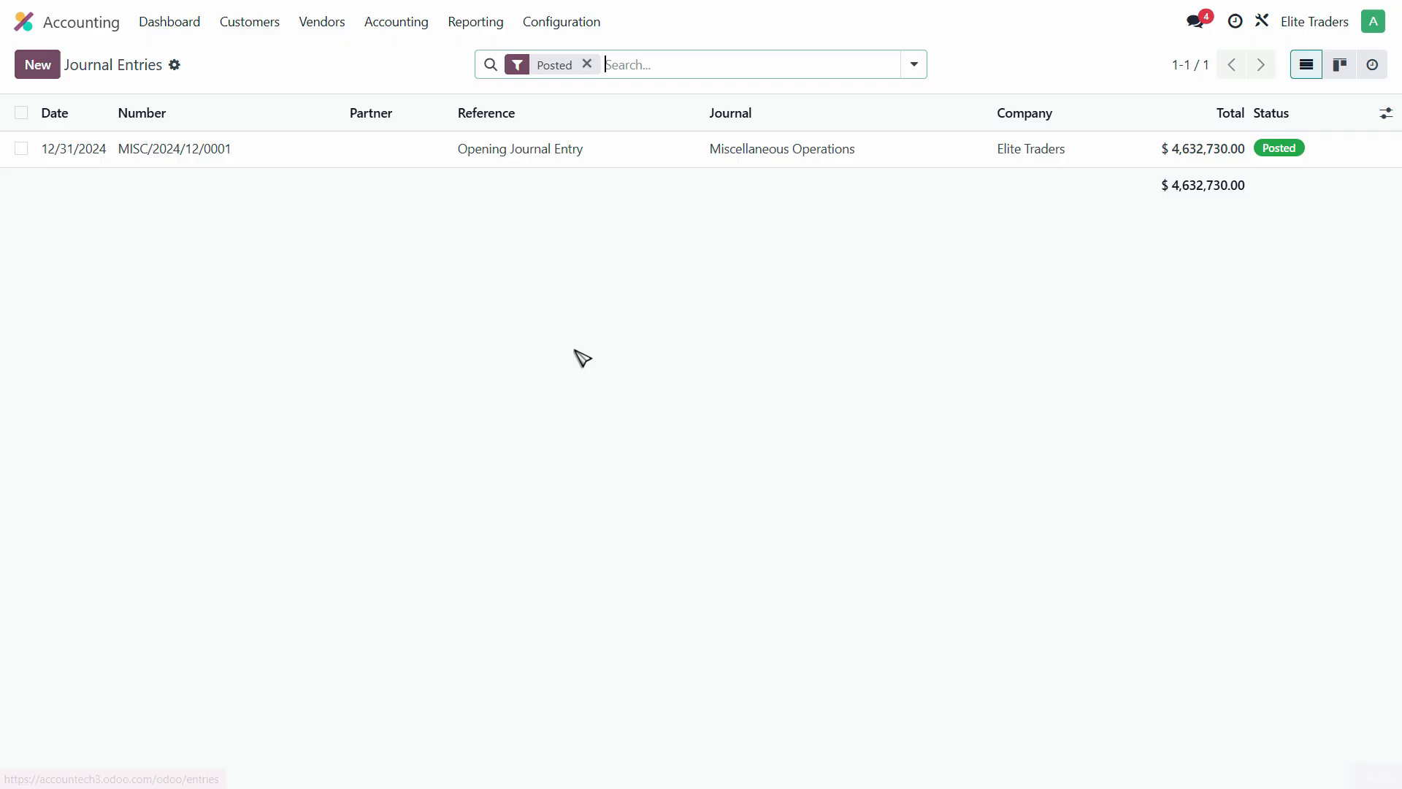
click(49, 73)
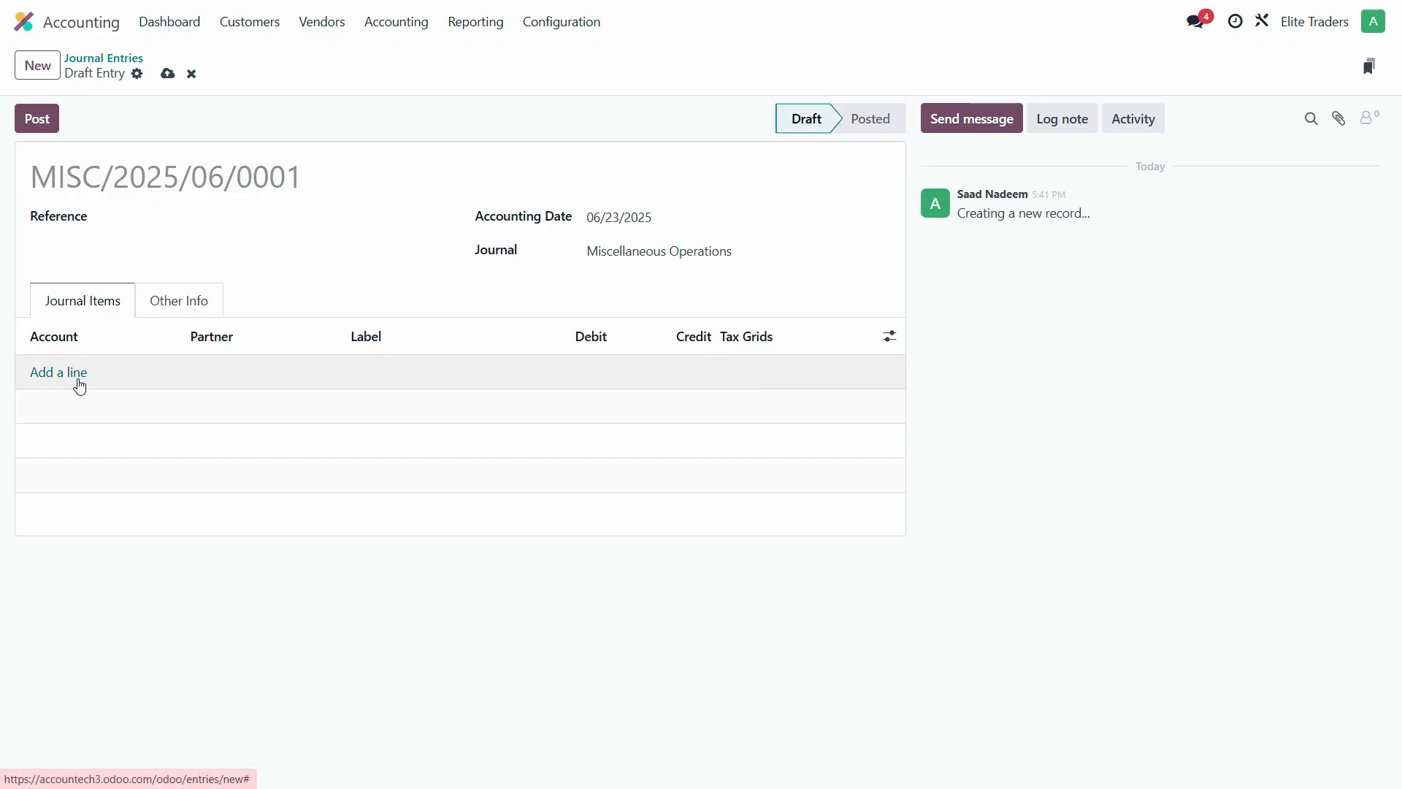
Add a journal item for account 101300 Account Receivable and open its partner choices.
click(78, 380)
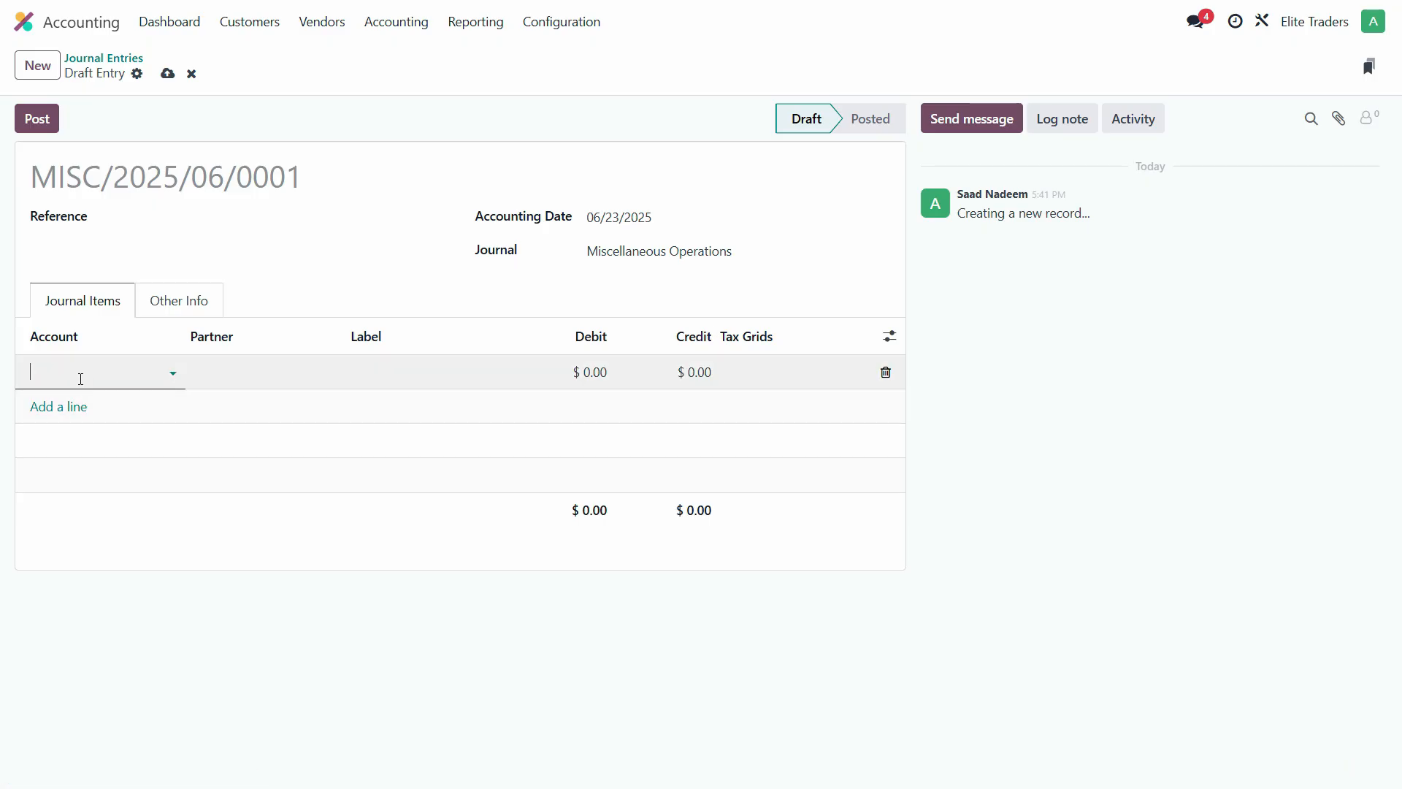
text(Accoun)
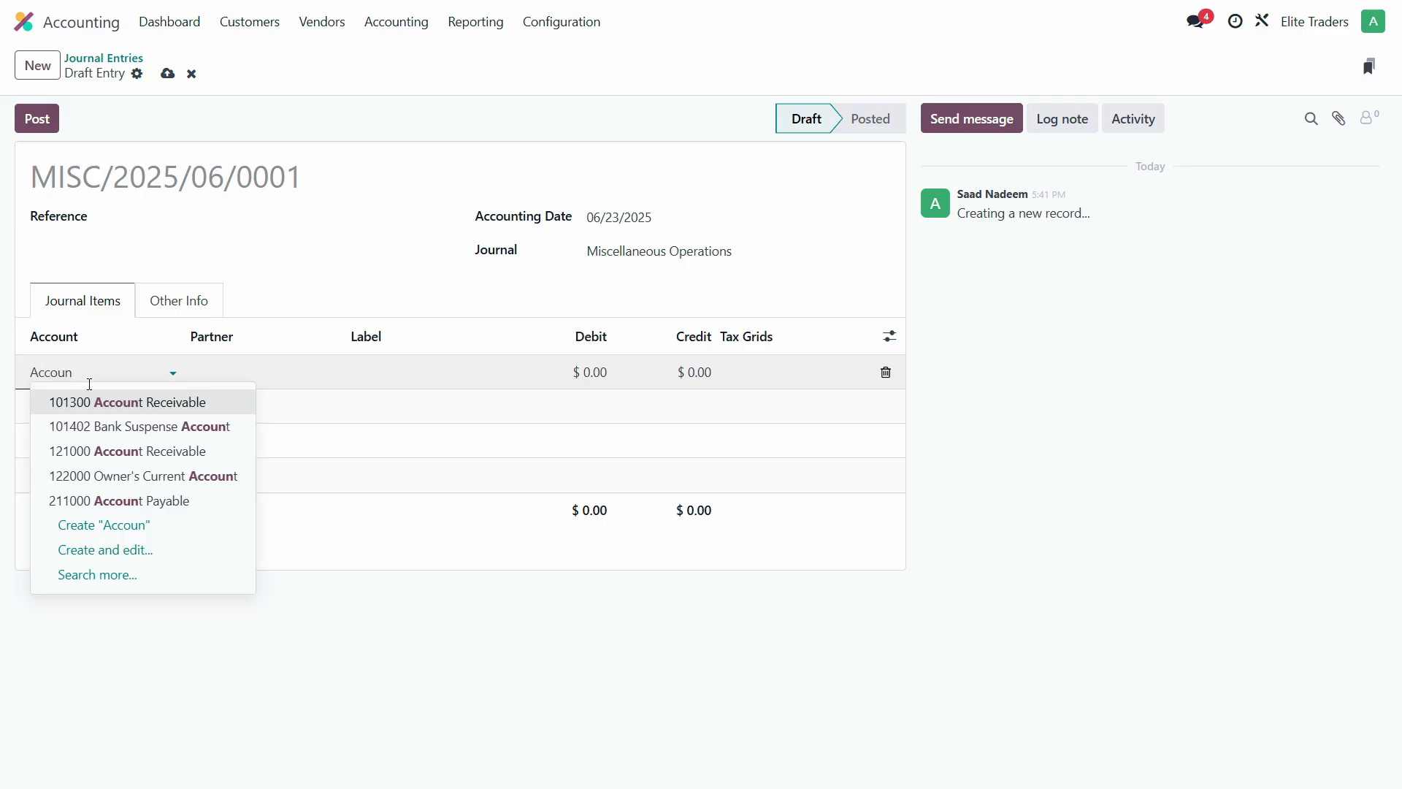
click(108, 402)
click(255, 375)
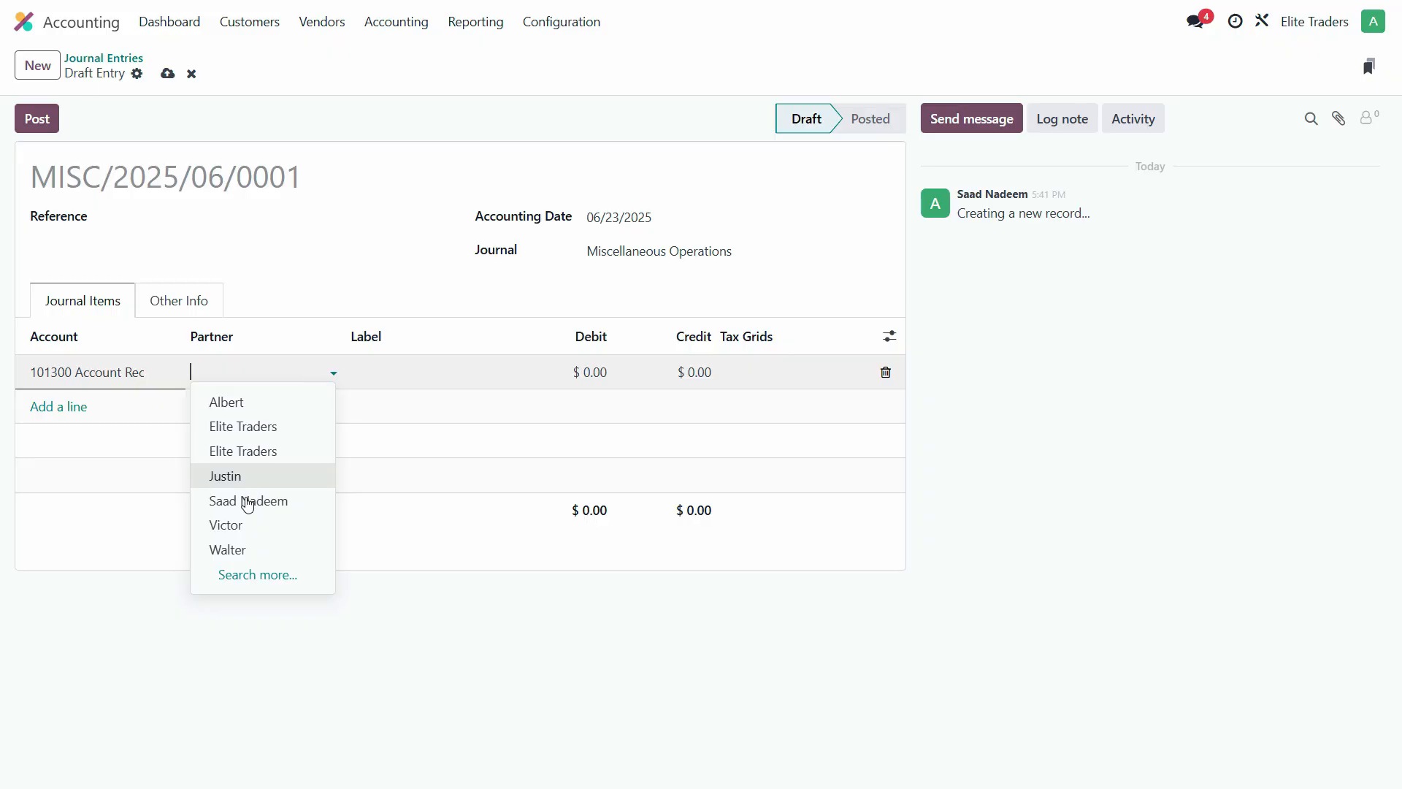
Switch to the PDF and copy the first customer's name from the Customer Details table.
key(alt+Tab)
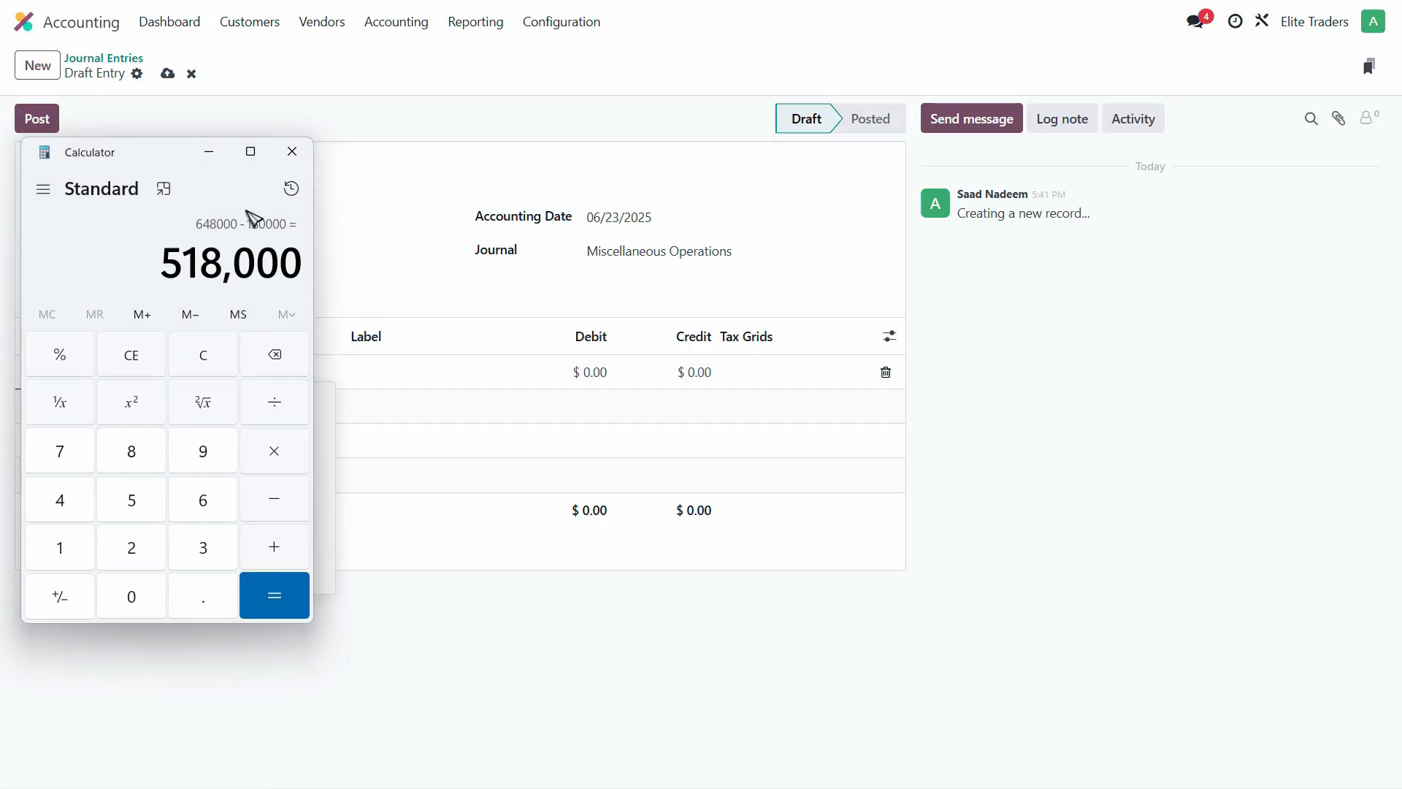
key(alt+Tab)
key(alt+Tab)
key(Tab)
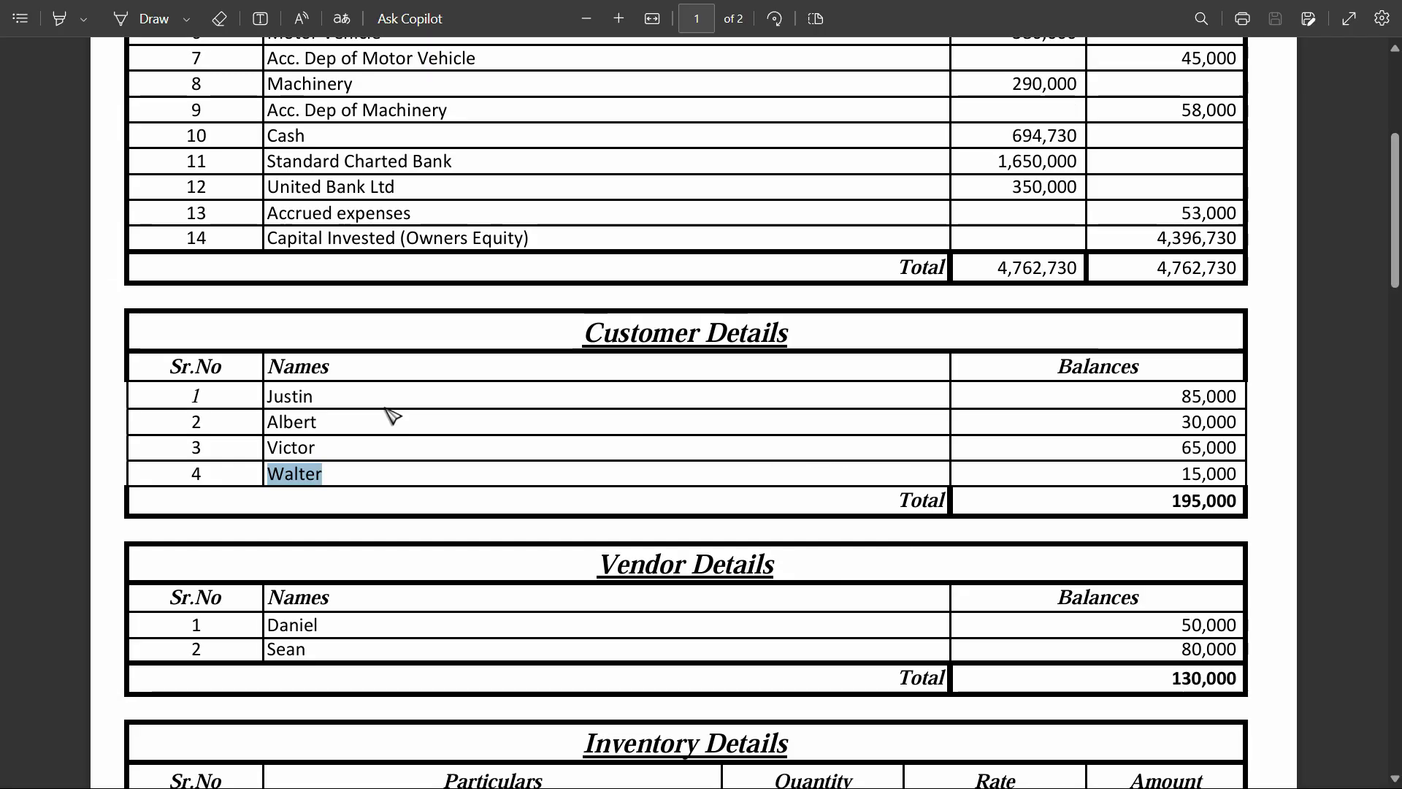
click(292, 396)
double_click(292, 396)
key(ctrl+c)
key(alt+Tab)
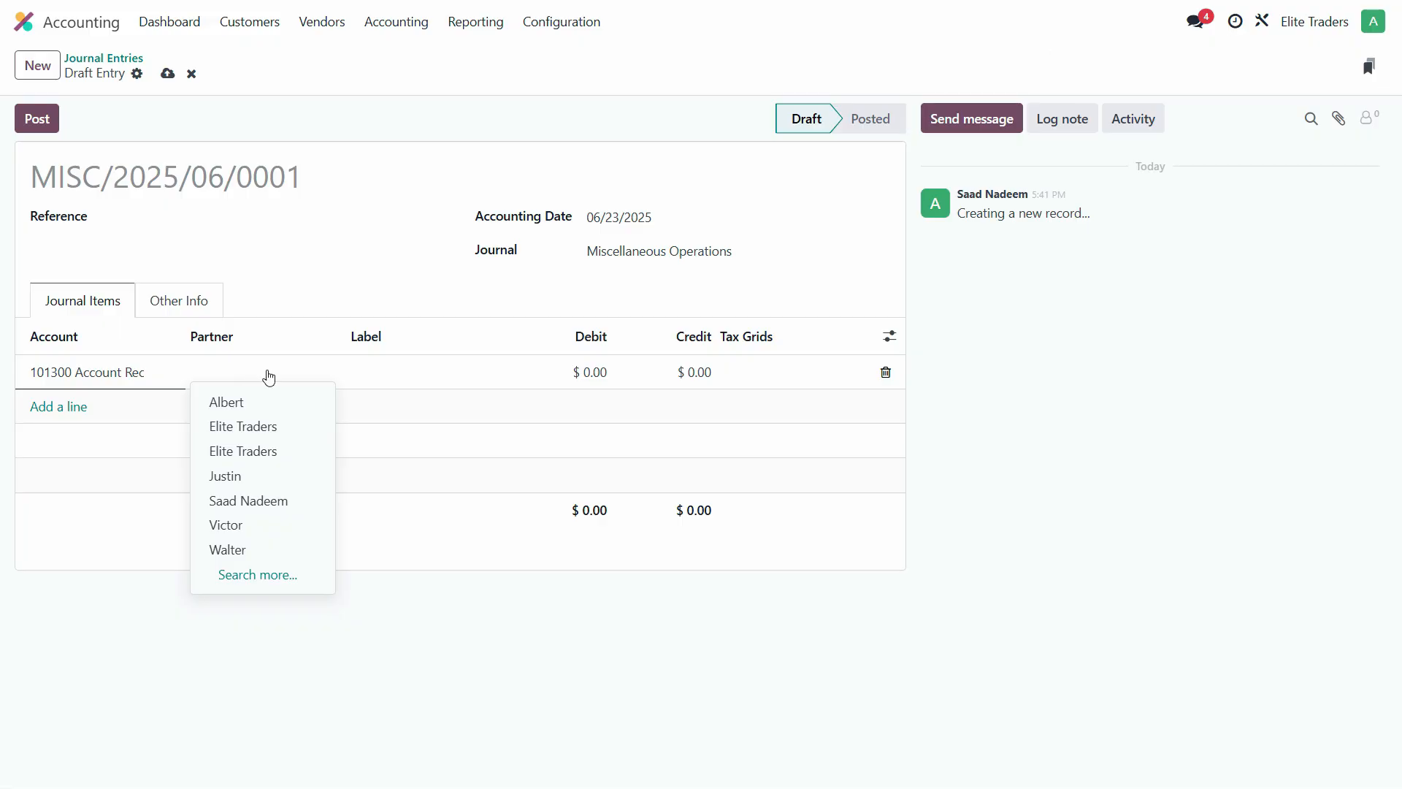
Set the first journal item's partner to the first customer and its label to Customer Opening Balance.
click(243, 372)
text(just)
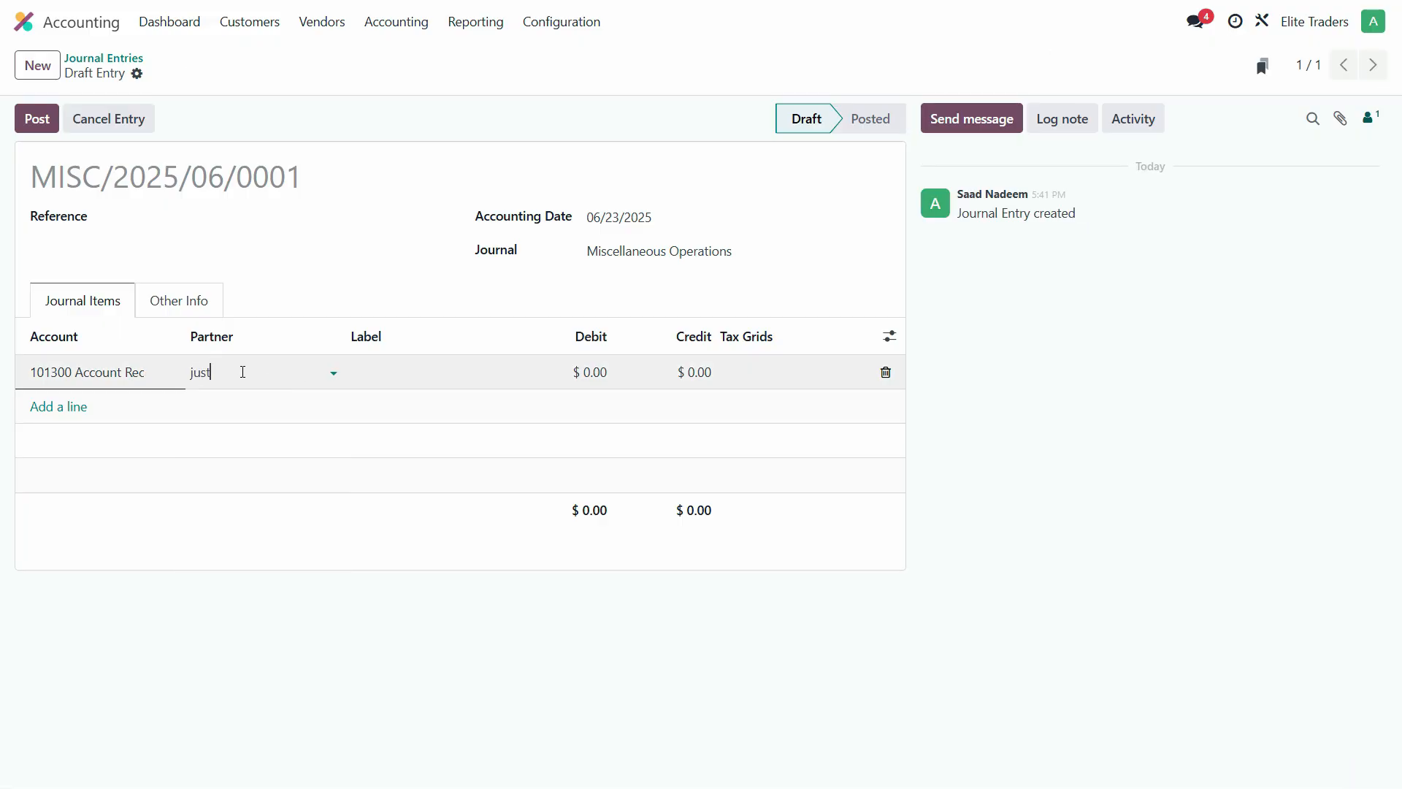
text(in)
click(278, 401)
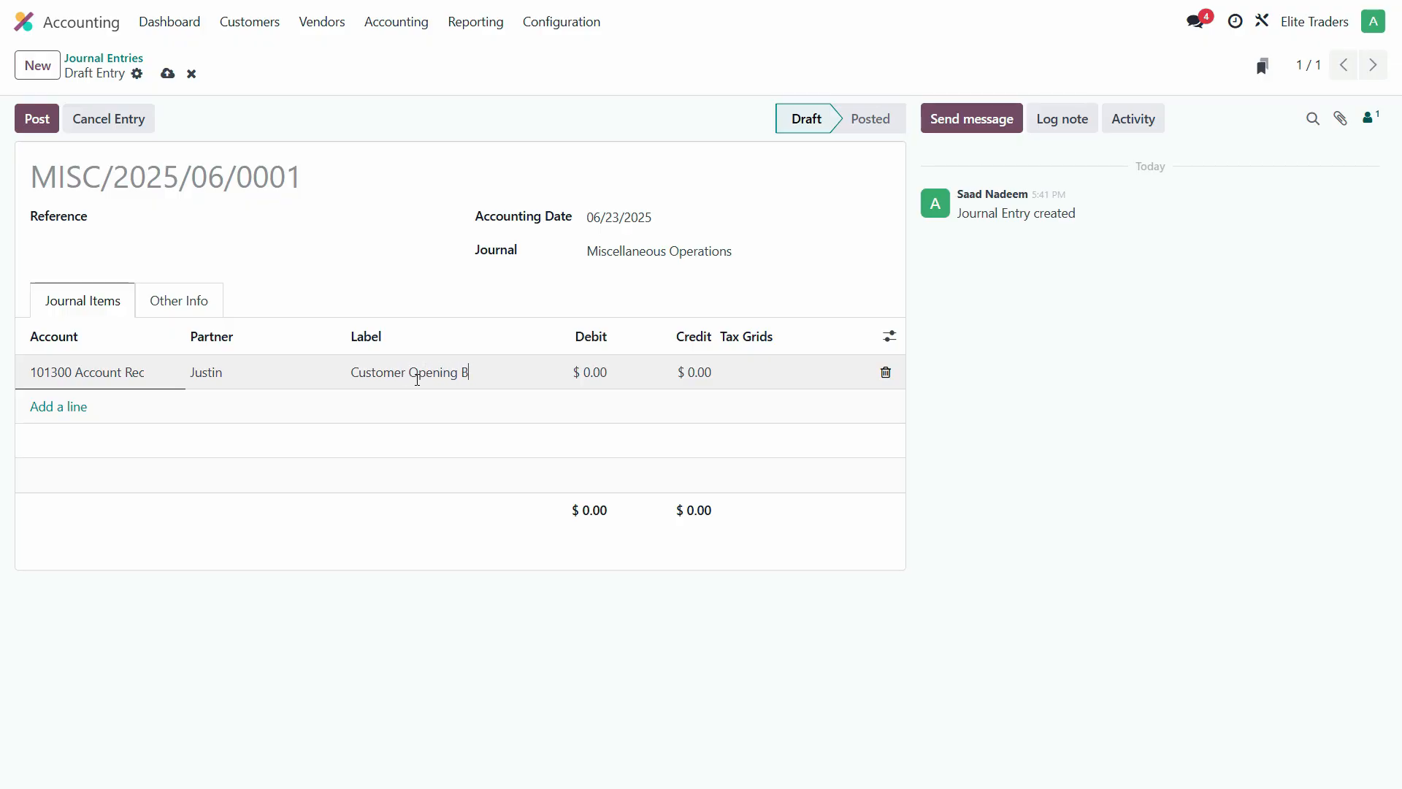
text(ce)
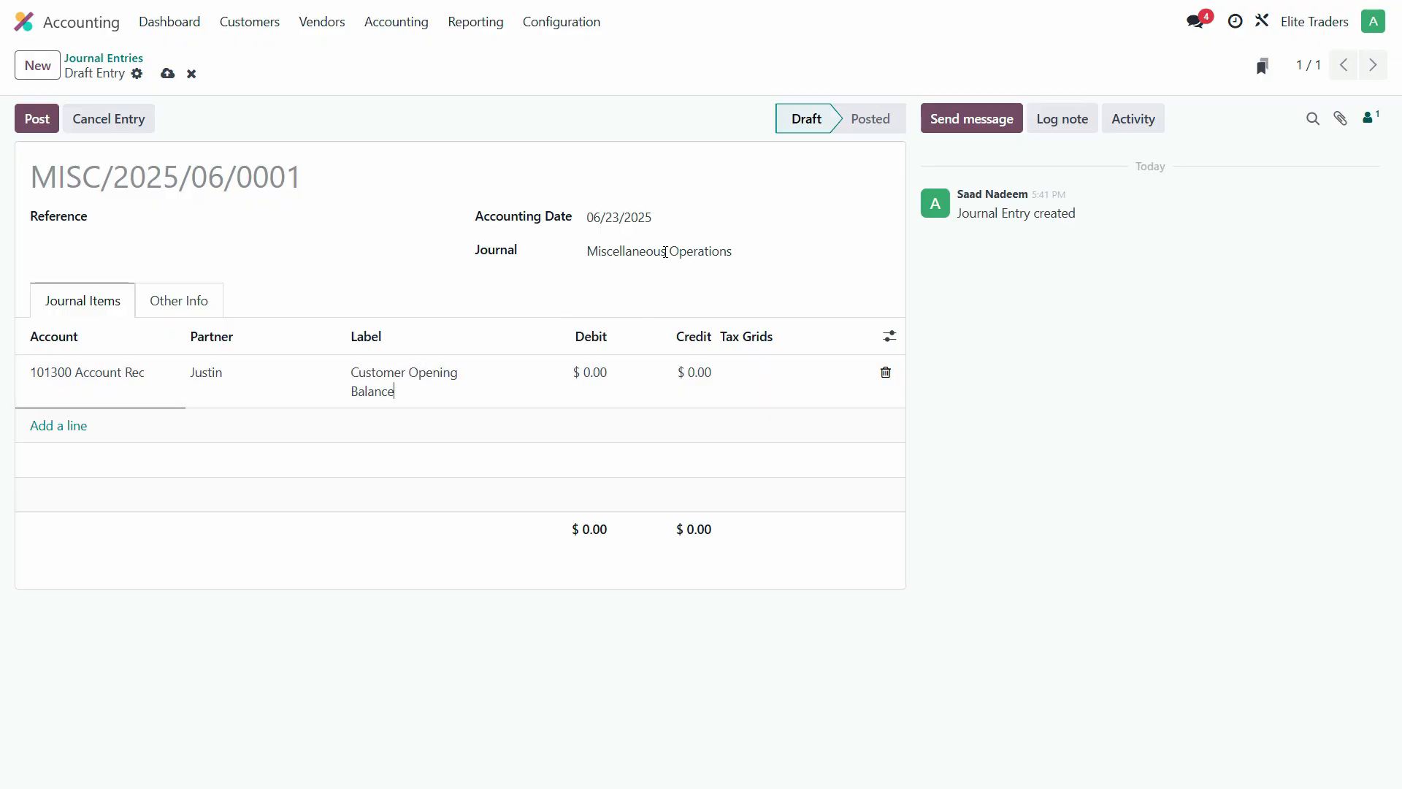
Search the journal choices for Customer Opening Balance, and set the entry's accounting date to 01/01/2025.
click(674, 251)
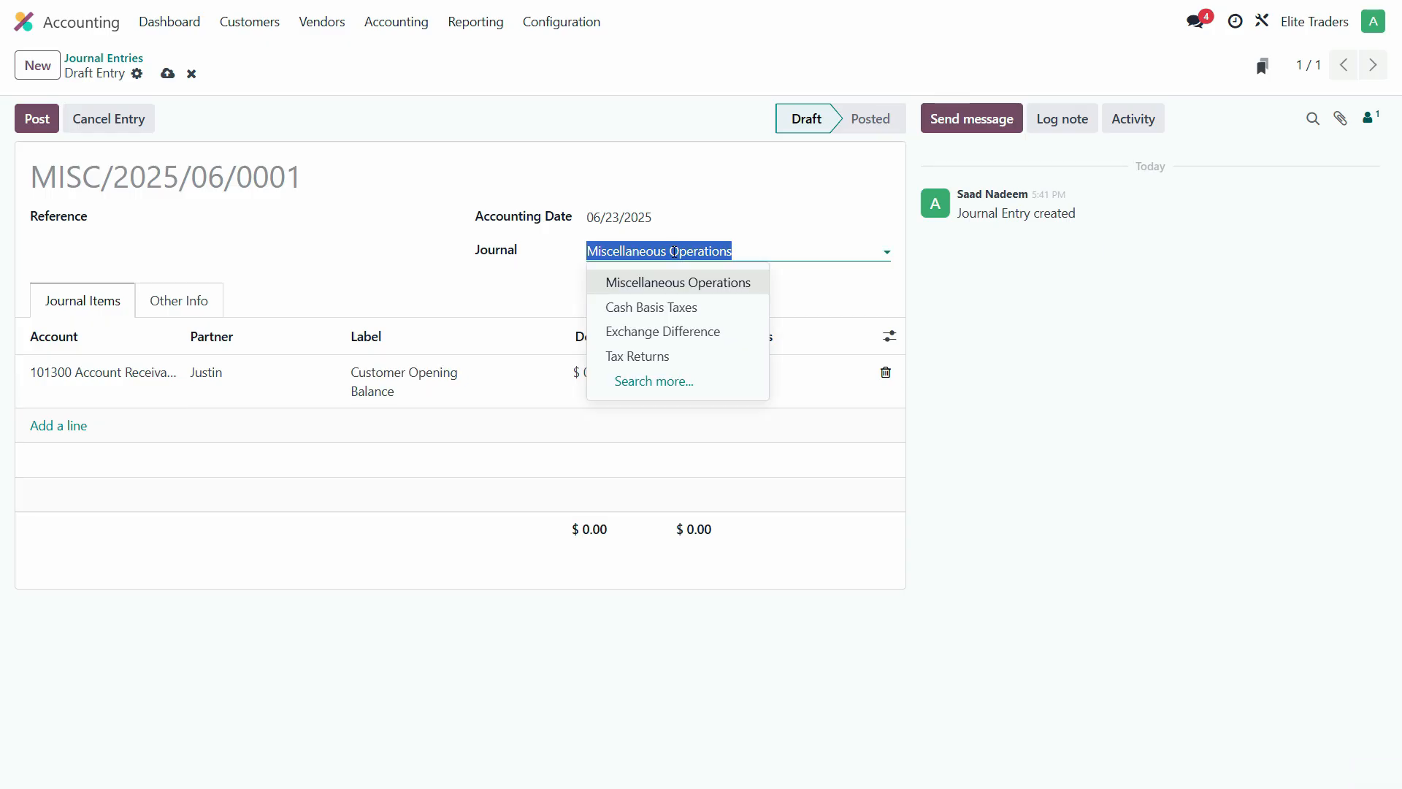
text(Customer Opening Balance)
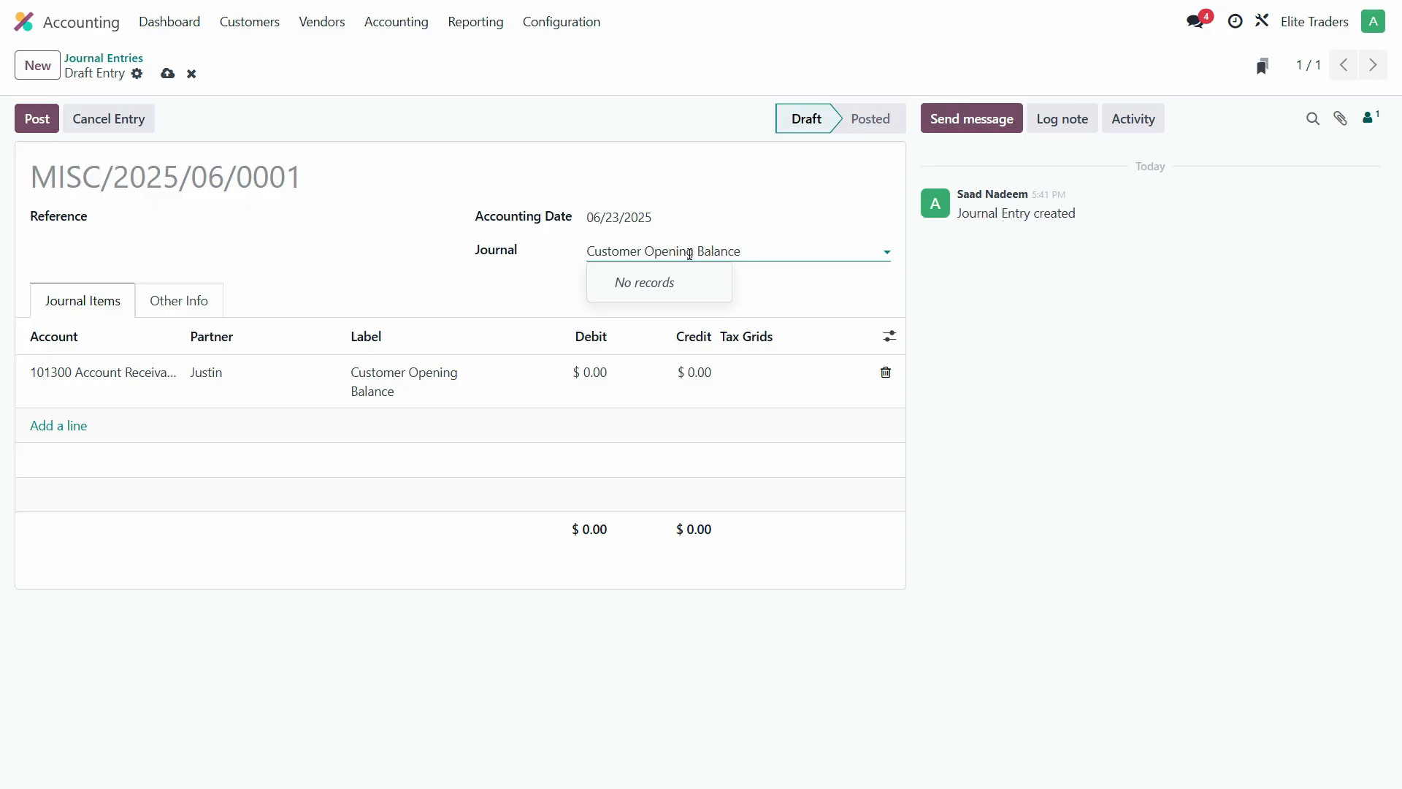
click(661, 228)
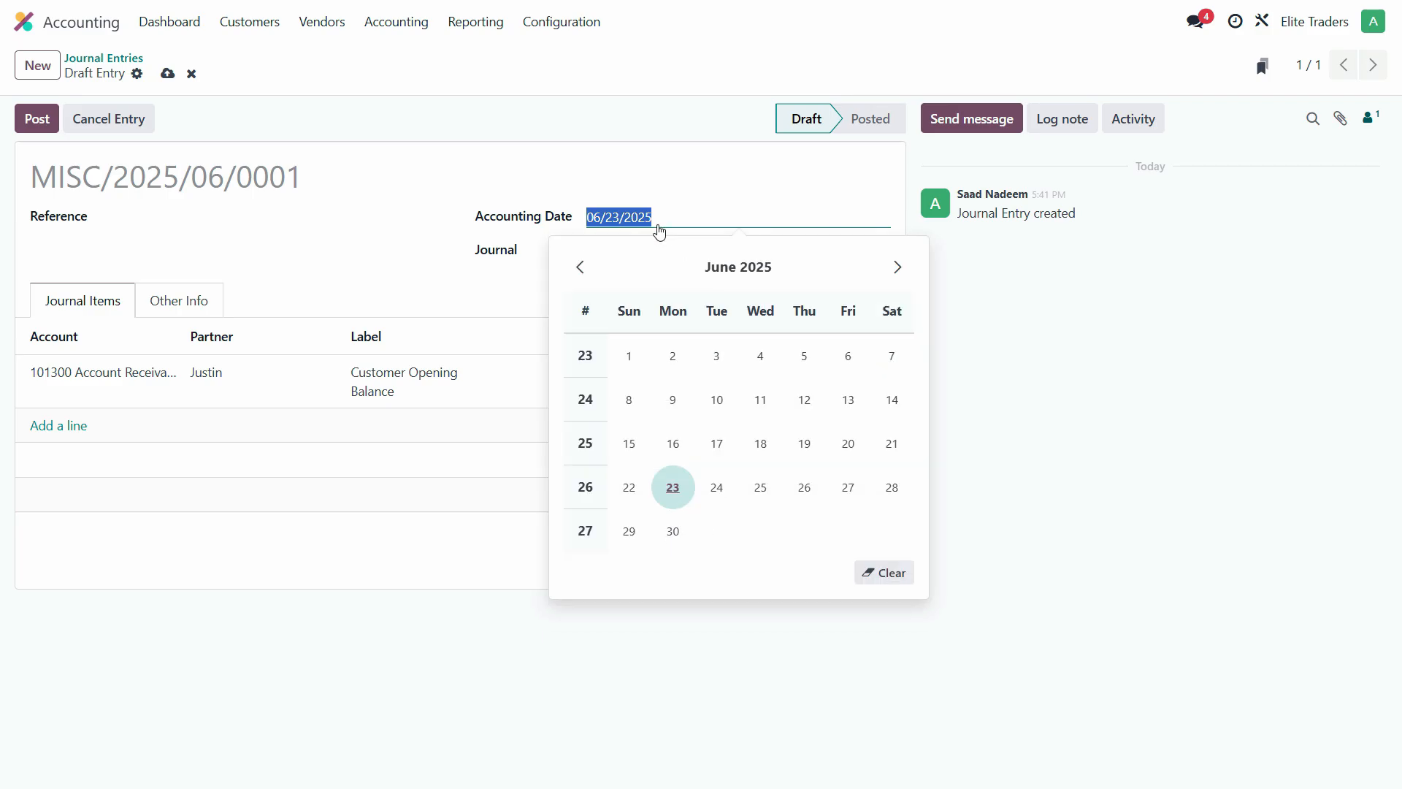
click(694, 272)
click(598, 326)
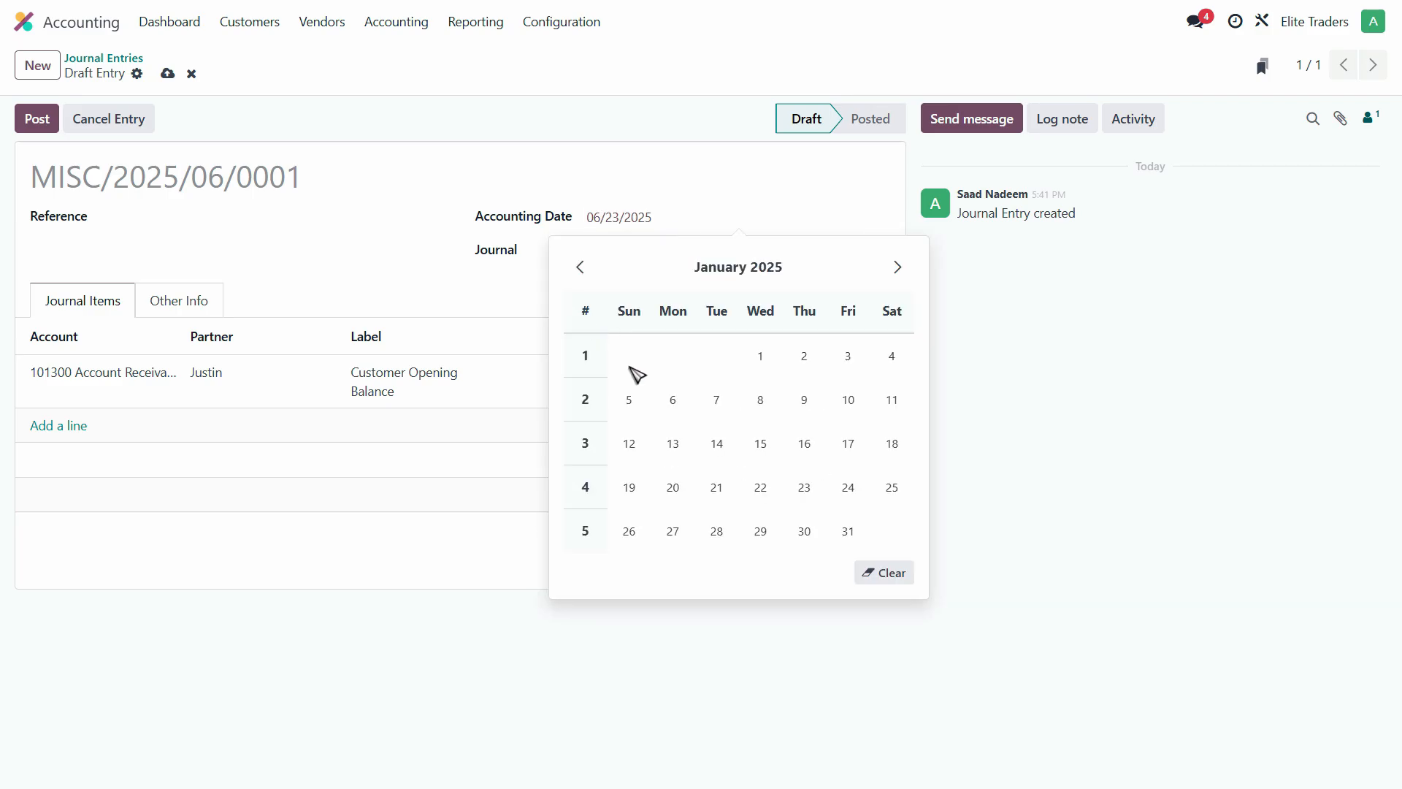
click(759, 356)
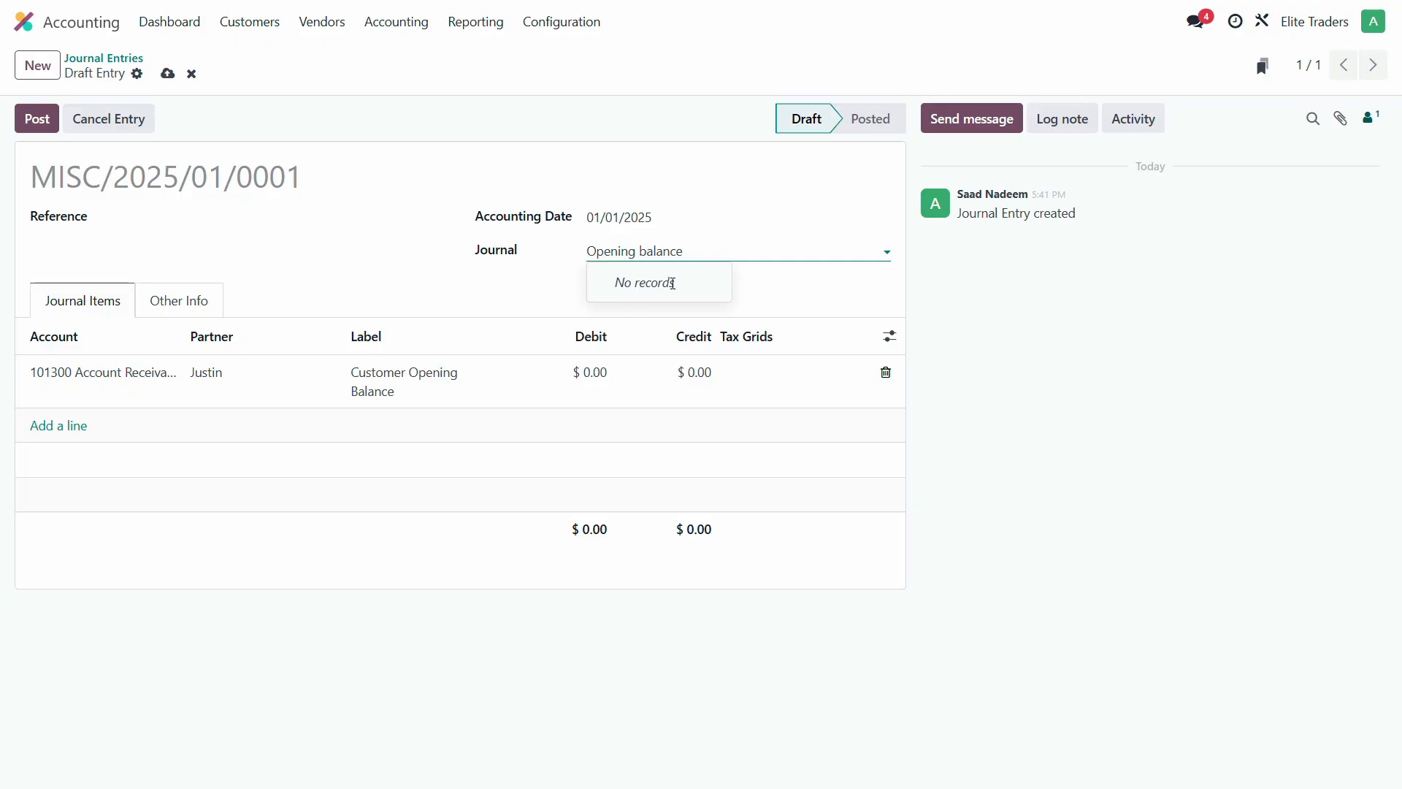
Discard the Opening balance journal search and reselect Miscellaneous Operations as the entry's journal.
click(485, 265)
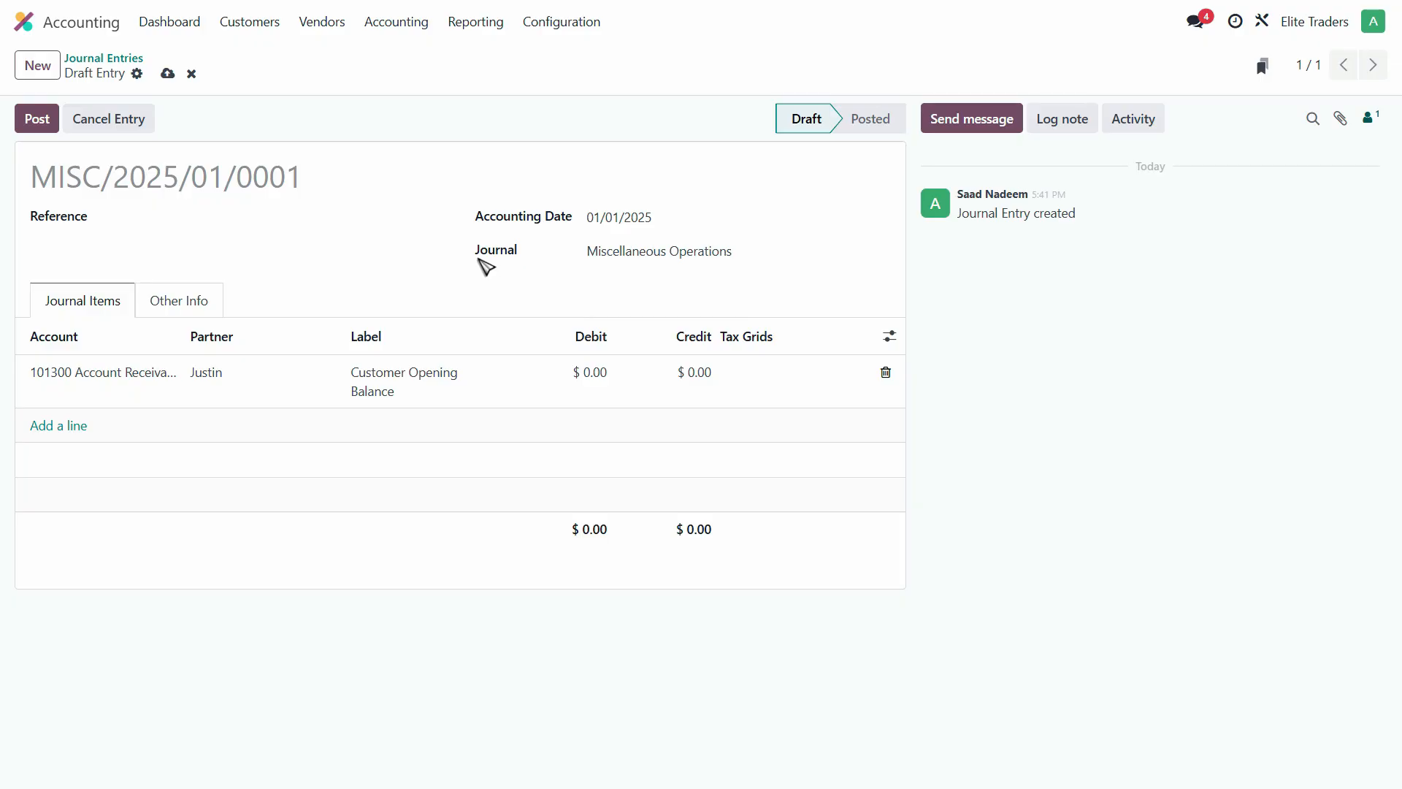
click(745, 250)
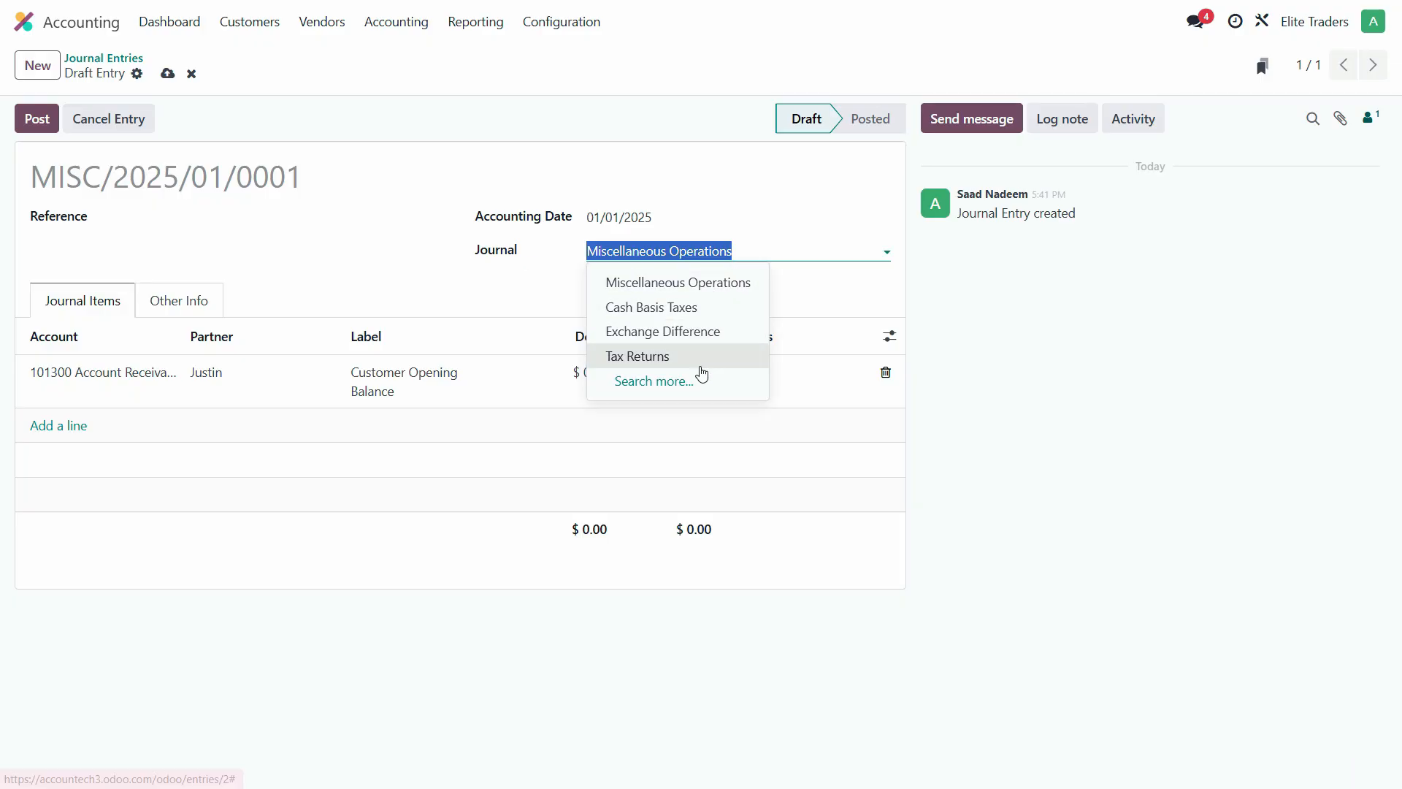
click(671, 282)
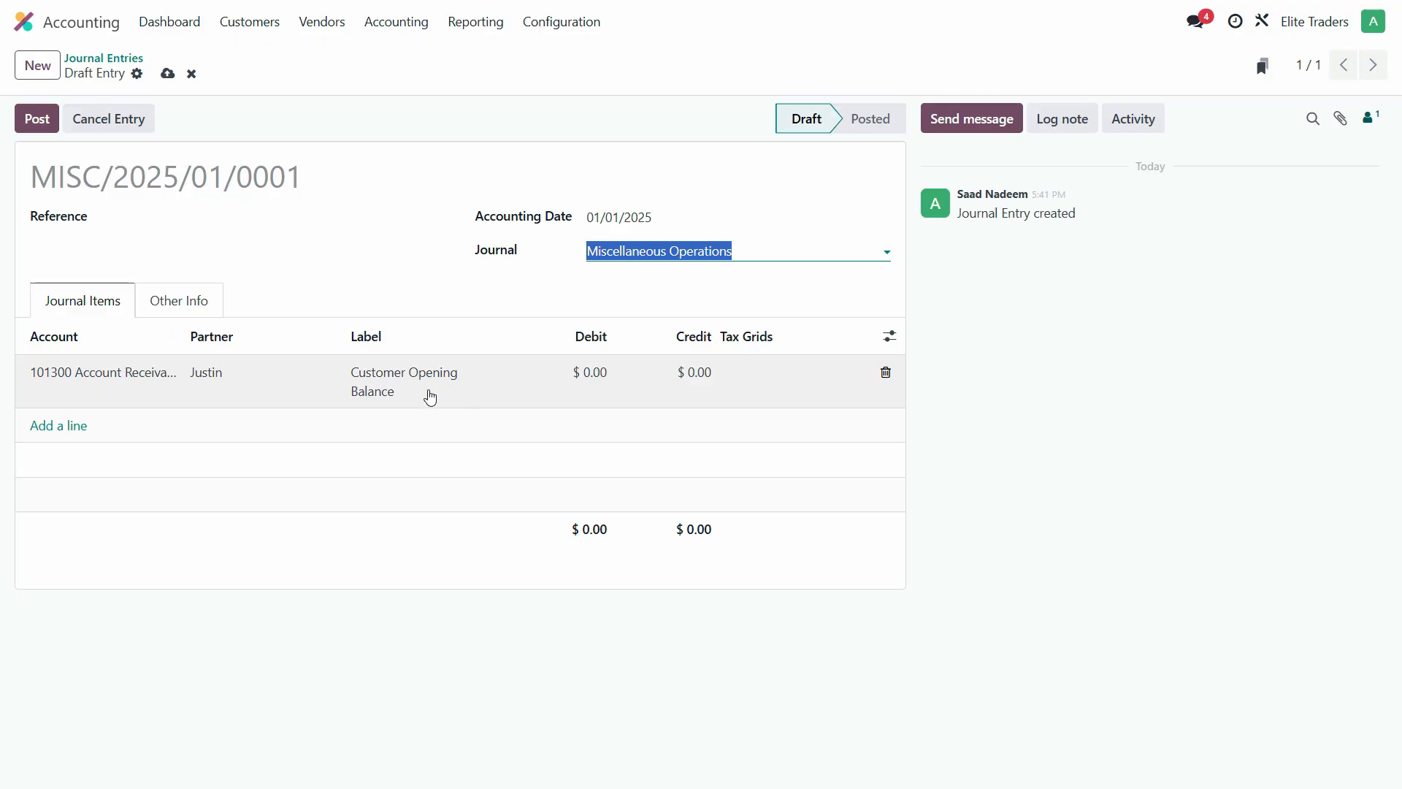
Add a second journal item for 101300 Account Receivable with the PDF's second customer as partner.
click(74, 425)
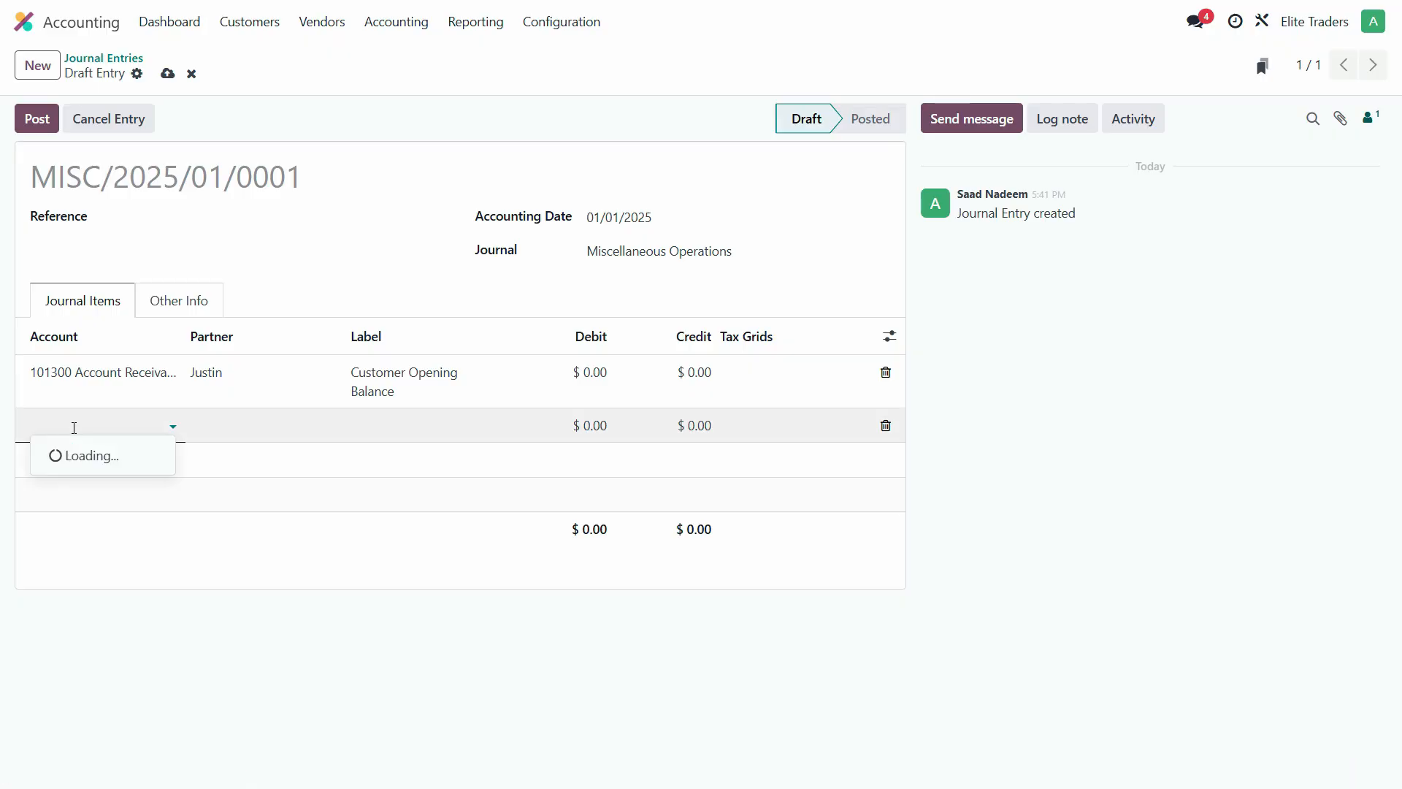
click(138, 480)
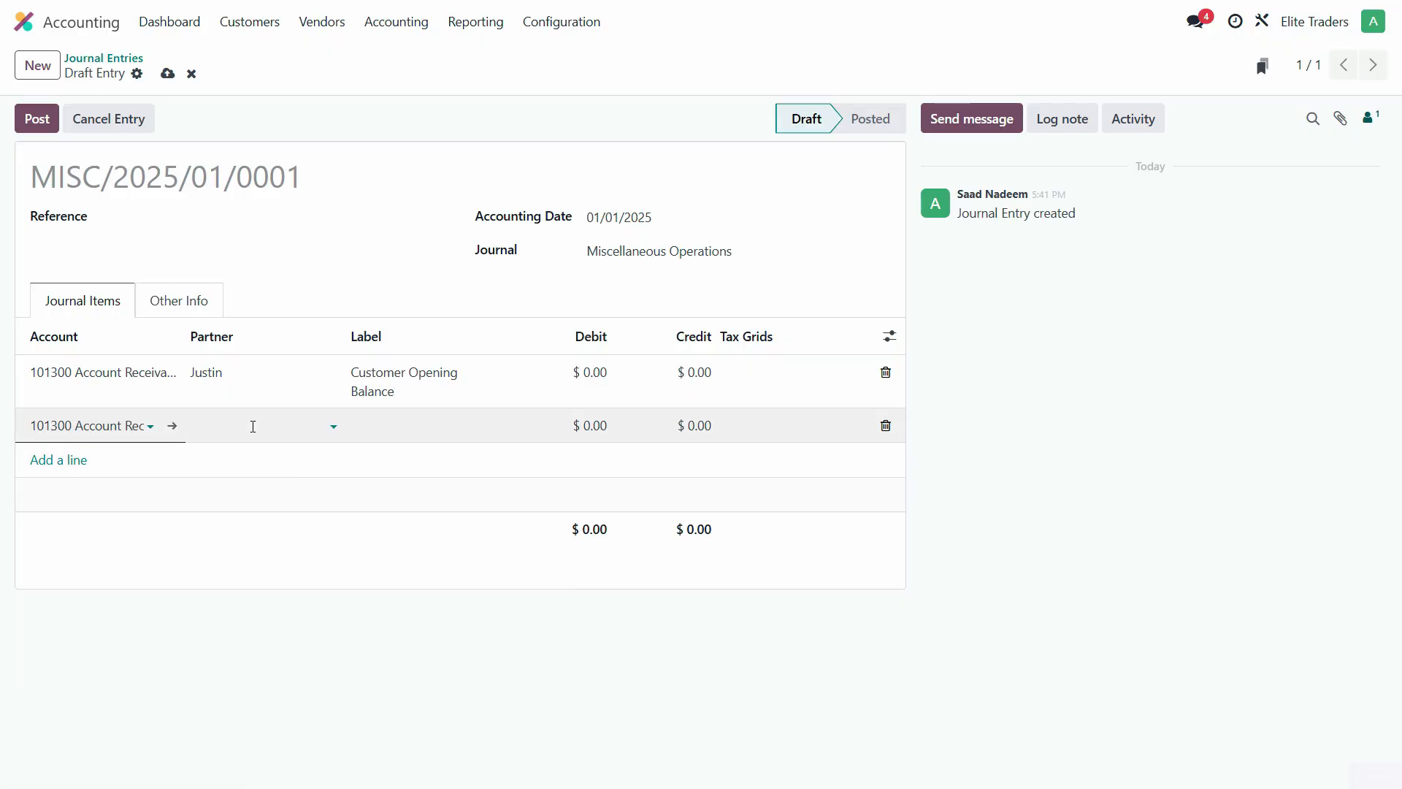
click(260, 426)
key(alt)
key(alt+Tab)
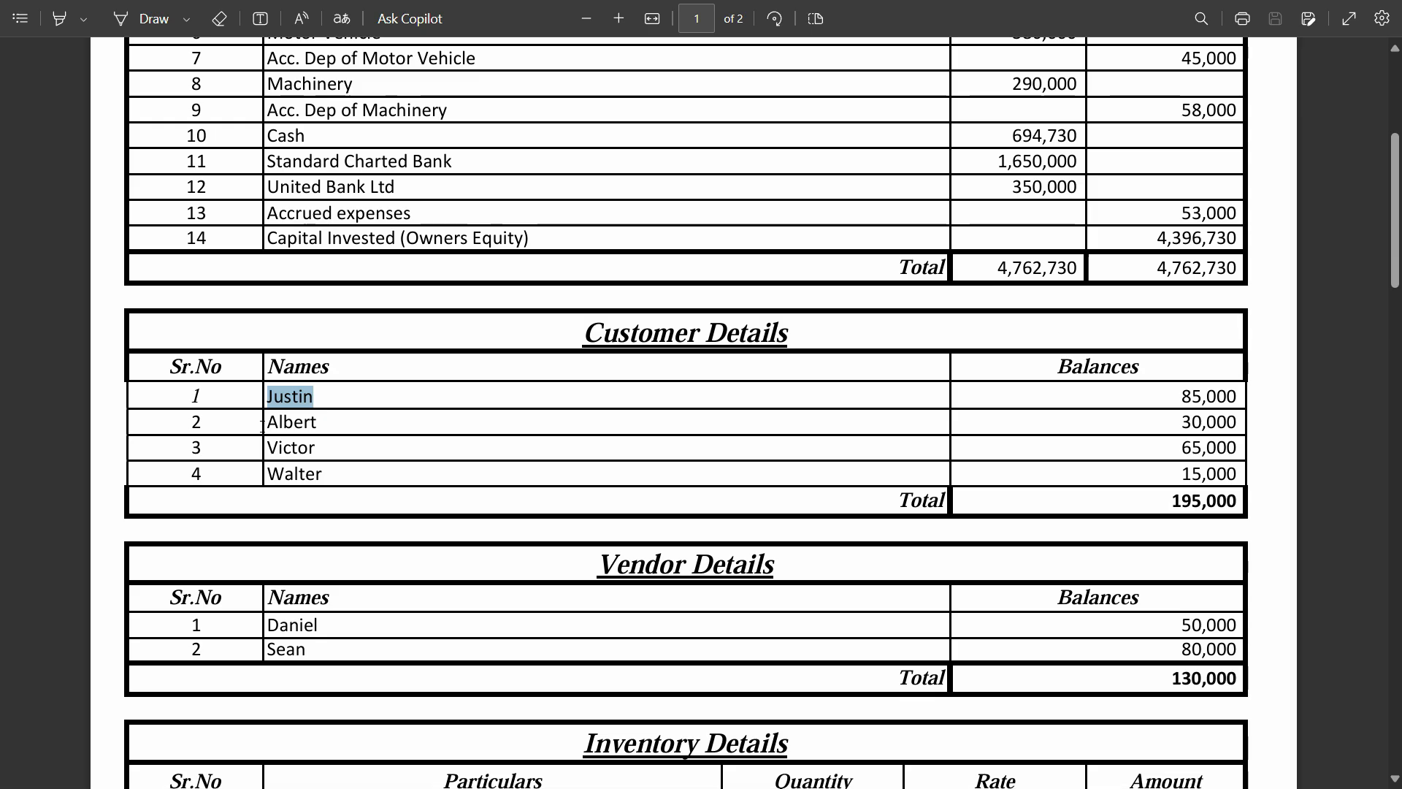
key(alt+Tab)
text(A)
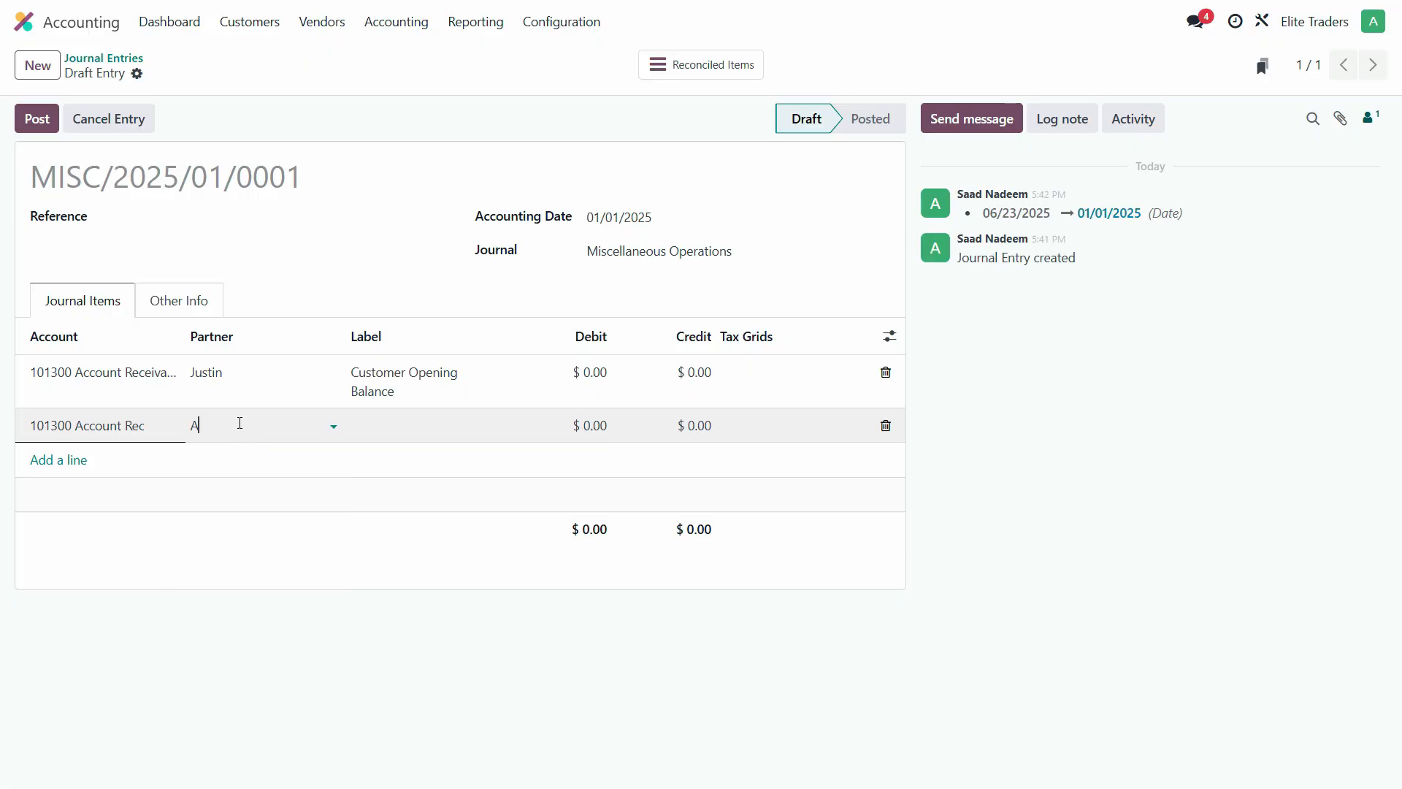
text(lber)
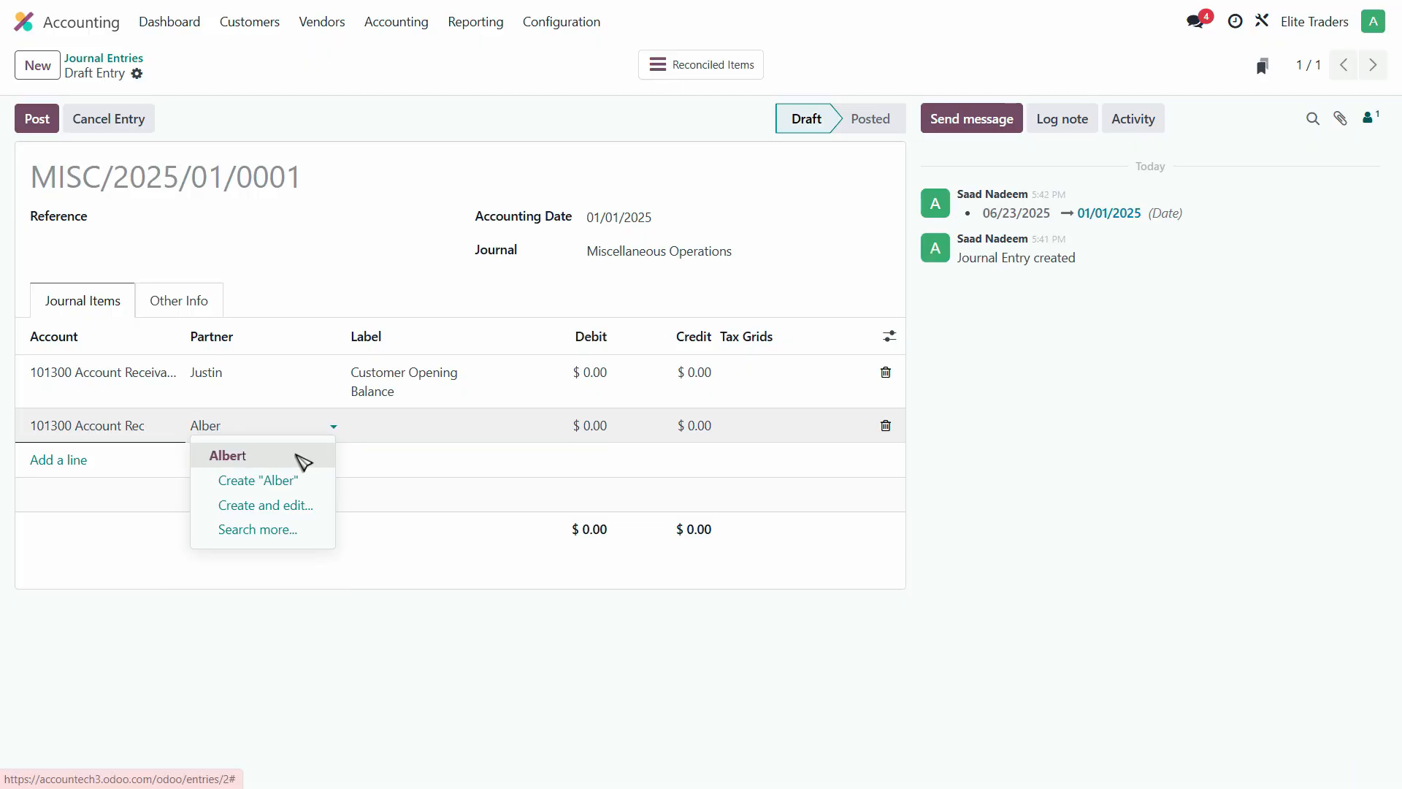
click(301, 457)
Copy the label Customer Opening Balance from the first journal item to the second one.
click(399, 417)
click(398, 400)
triple_click(401, 401)
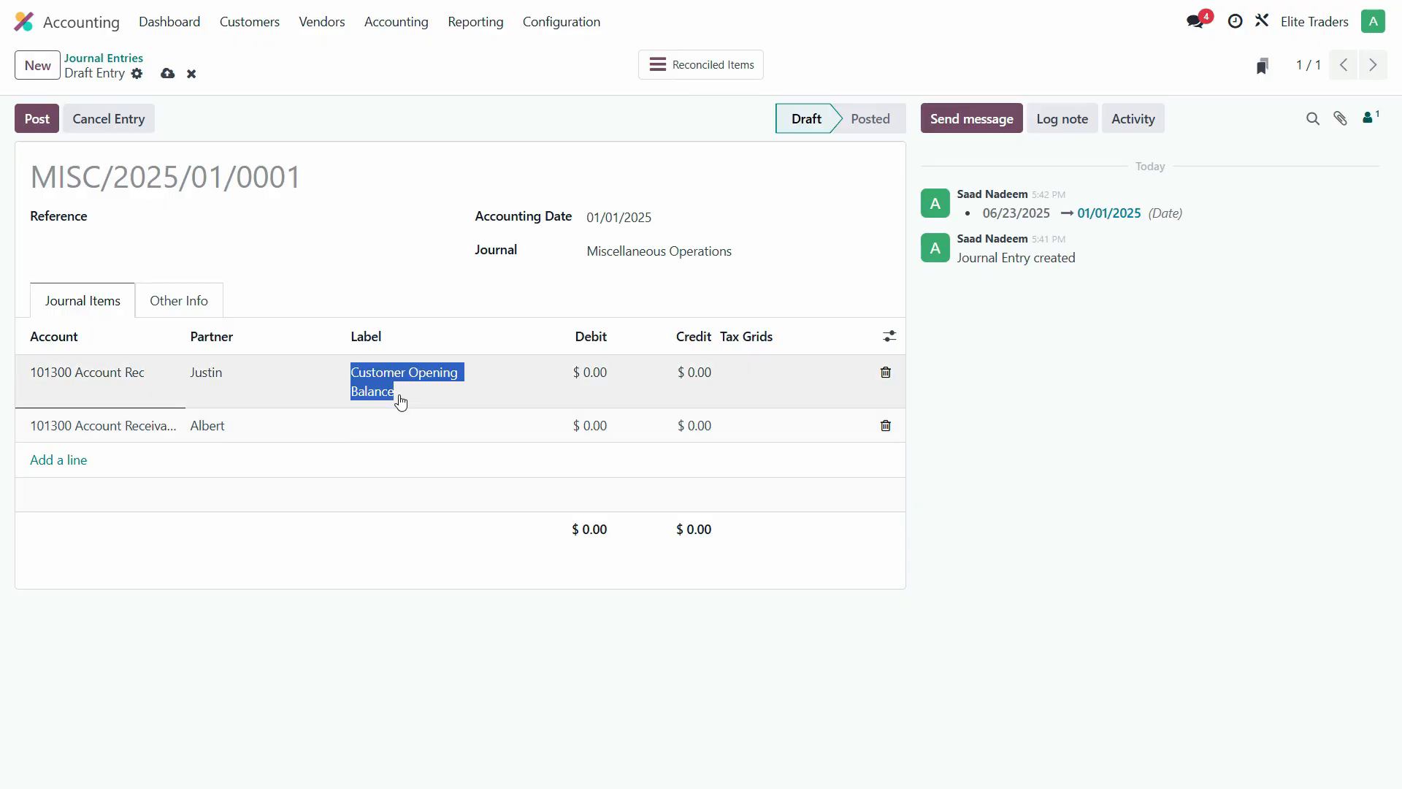
key(ctrl+c)
click(401, 433)
key(ctrl+v)
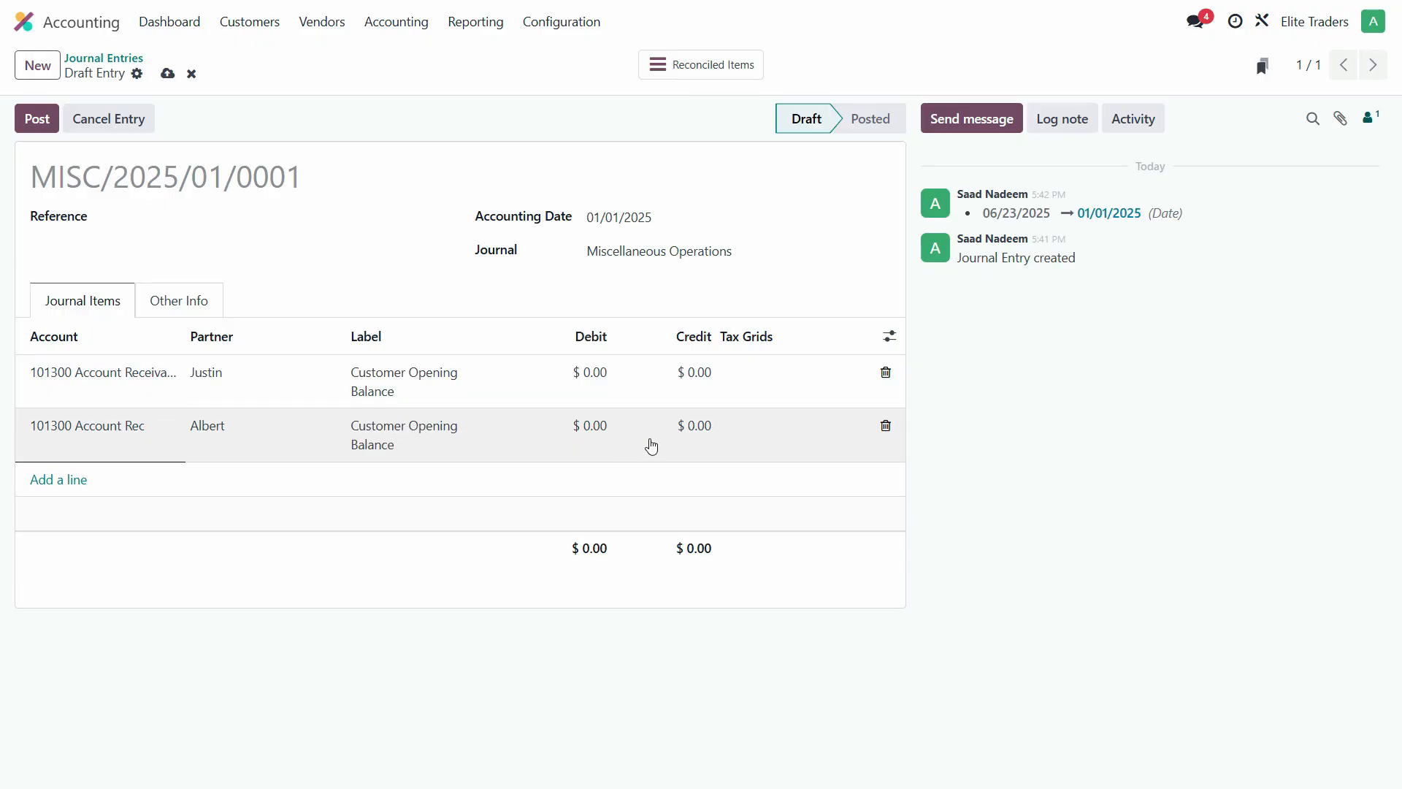
click(590, 374)
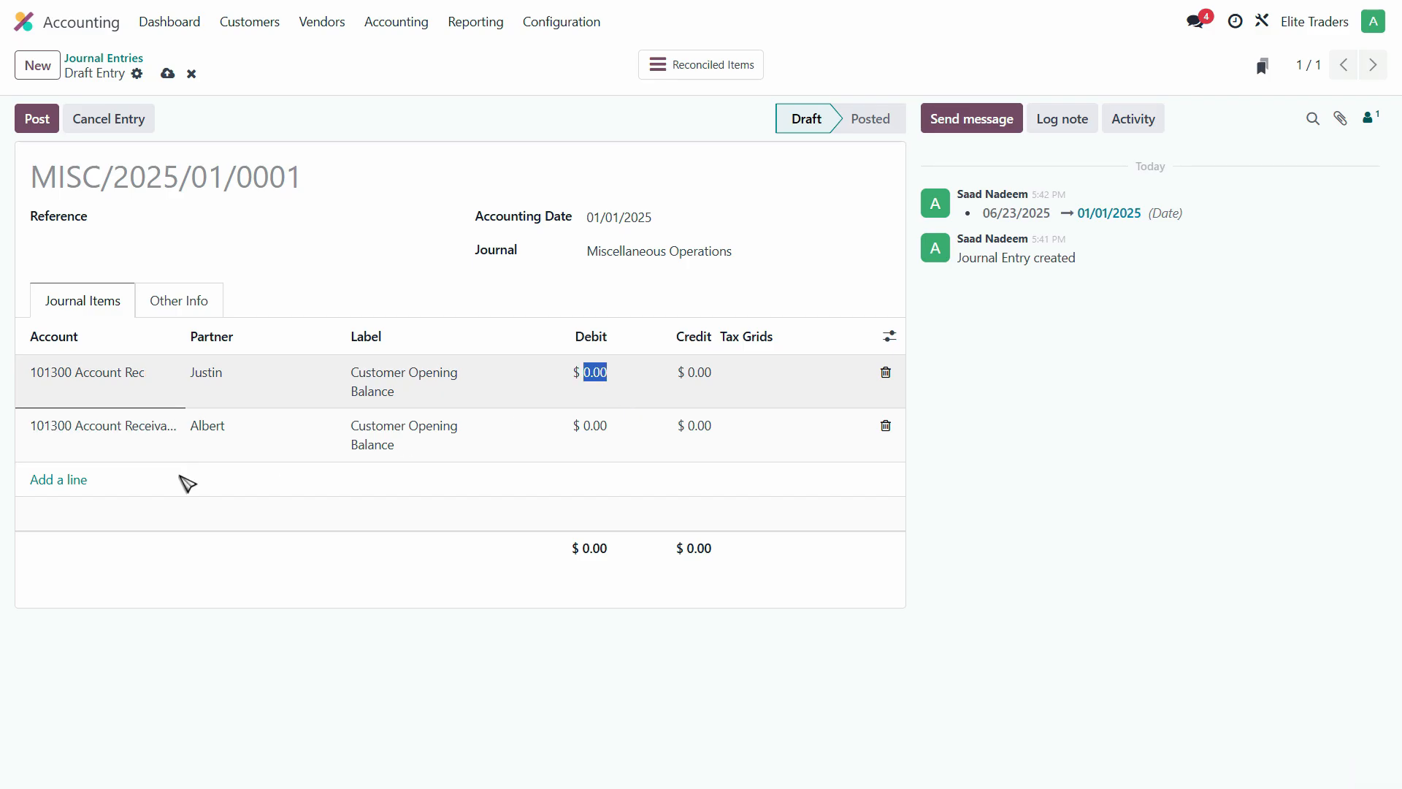
Add a third 101300 Account Receivable item with the third customer as partner and the label Customer Opening Balance.
click(110, 489)
click(50, 480)
click(91, 481)
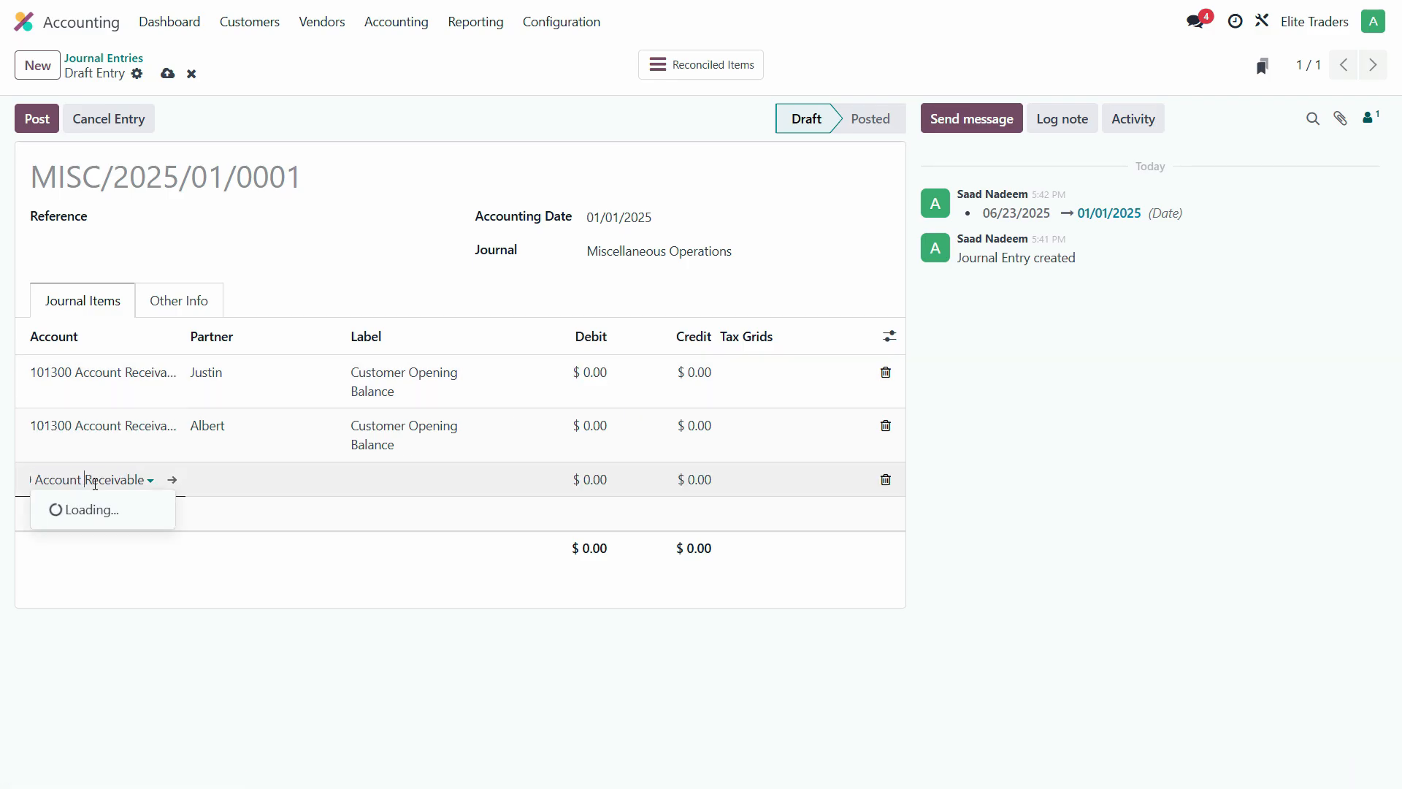
click(234, 482)
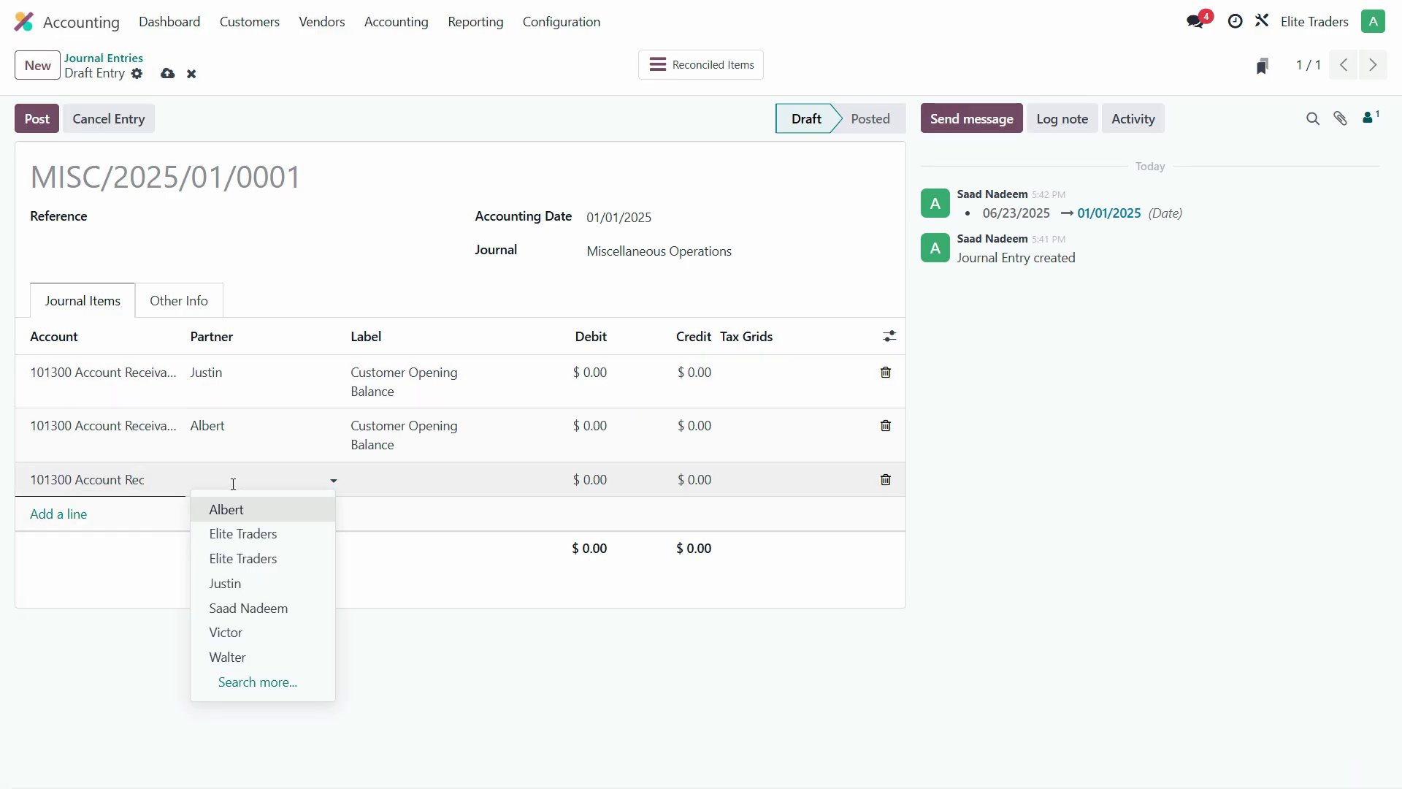
key(alt+Tab)
key(alt+Tab)
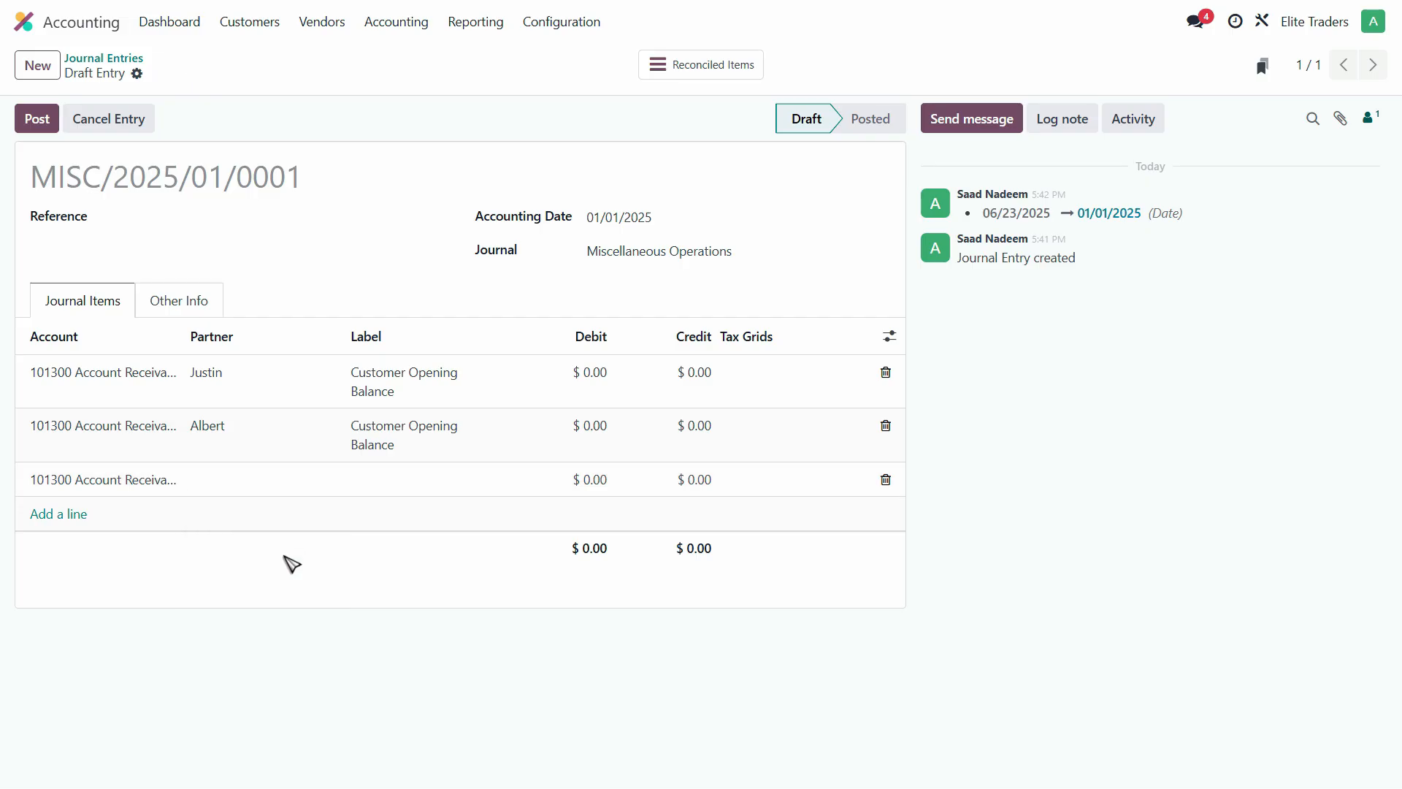
click(243, 479)
click(223, 479)
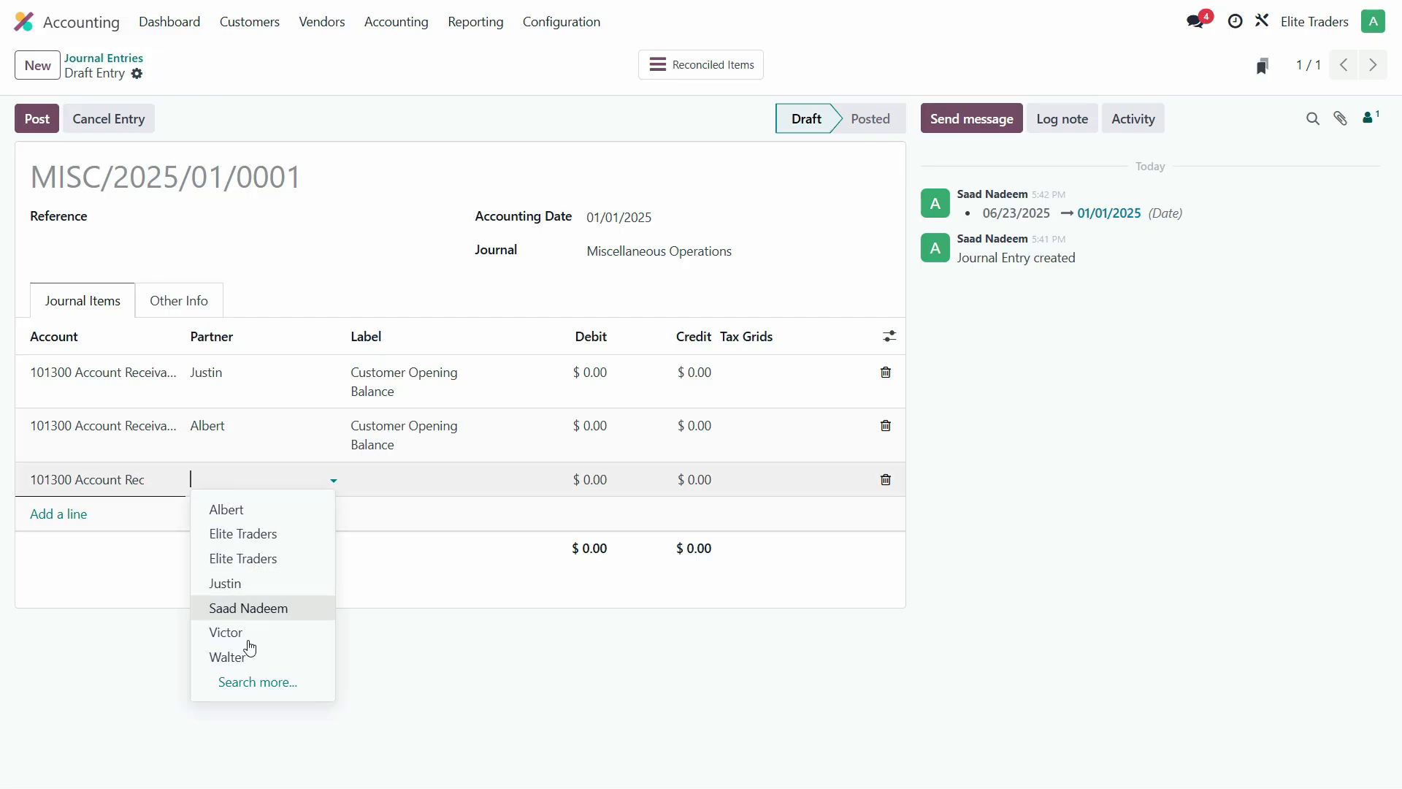
key(Escape)
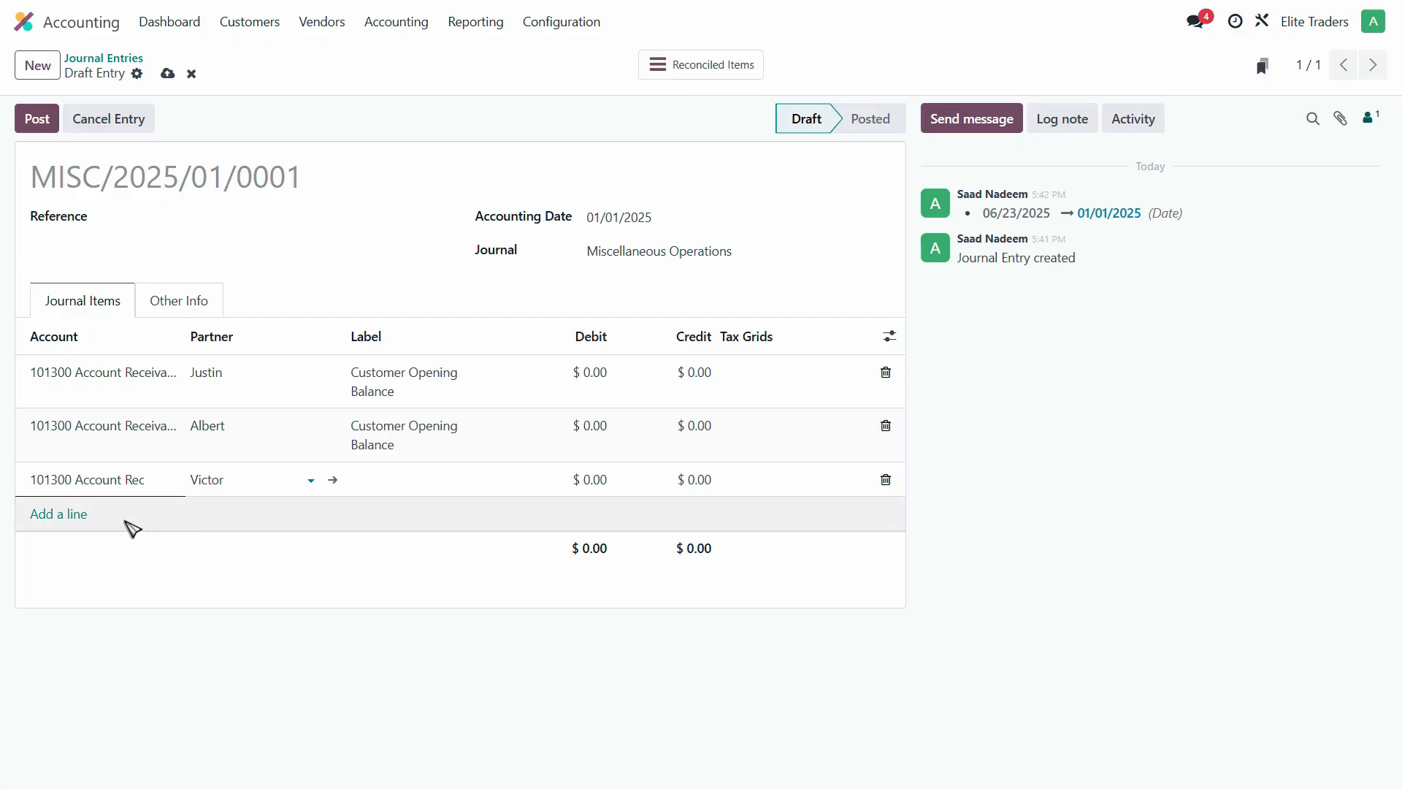
click(412, 483)
key(ctrl+v)
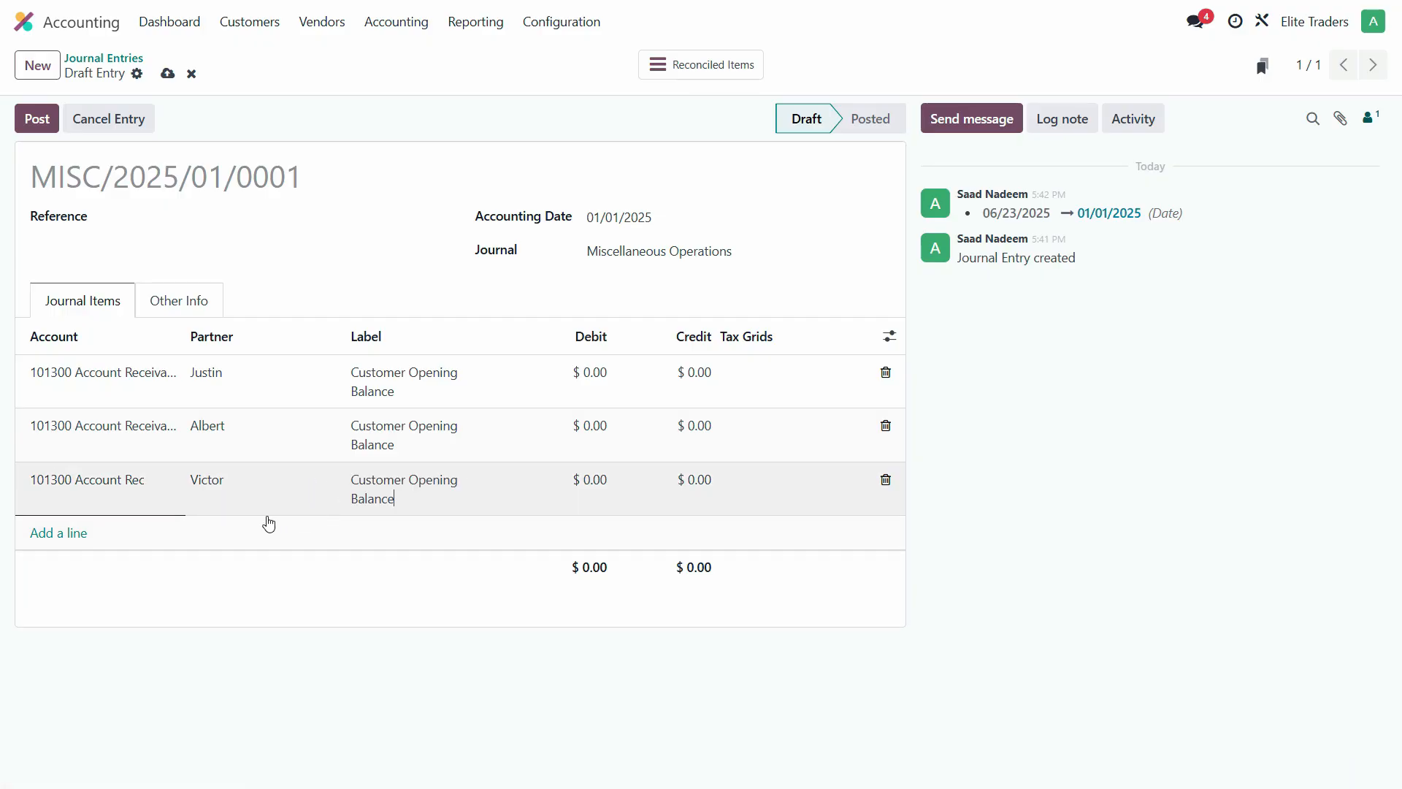
Add a fourth 101300 Account Receivable item with the fourth customer as partner and the label Customer Opening Balance.
click(84, 538)
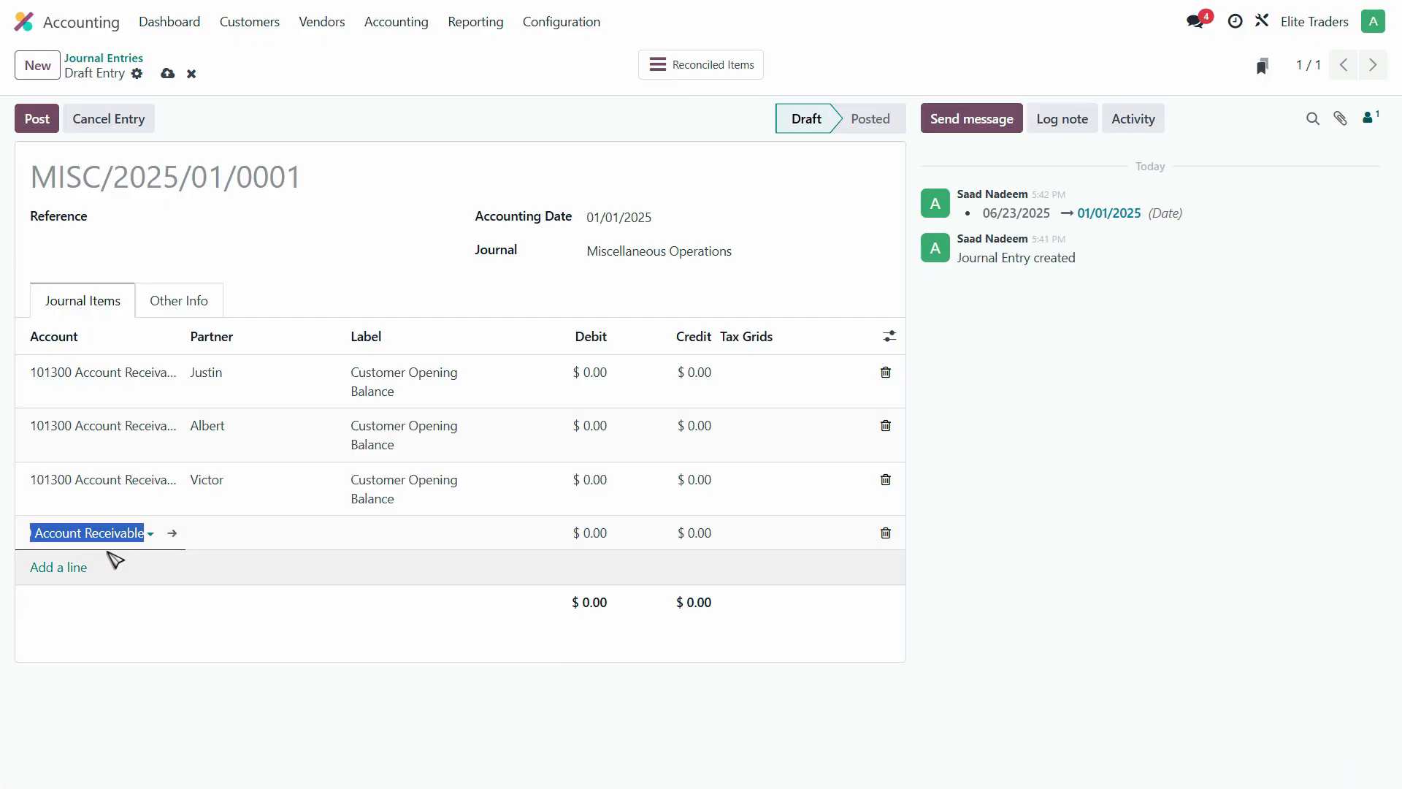
click(241, 533)
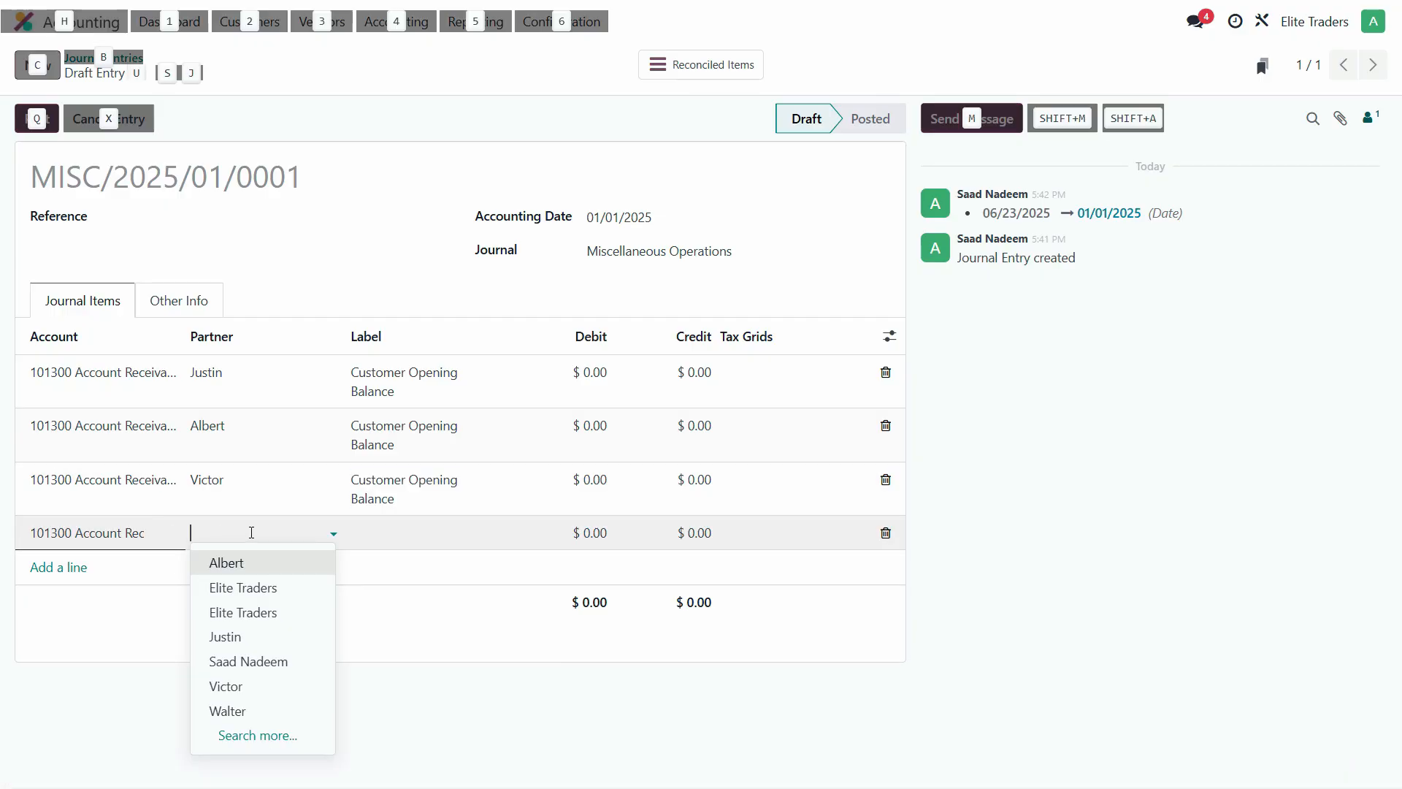
key(alt+Tab)
key(alt+Tab)
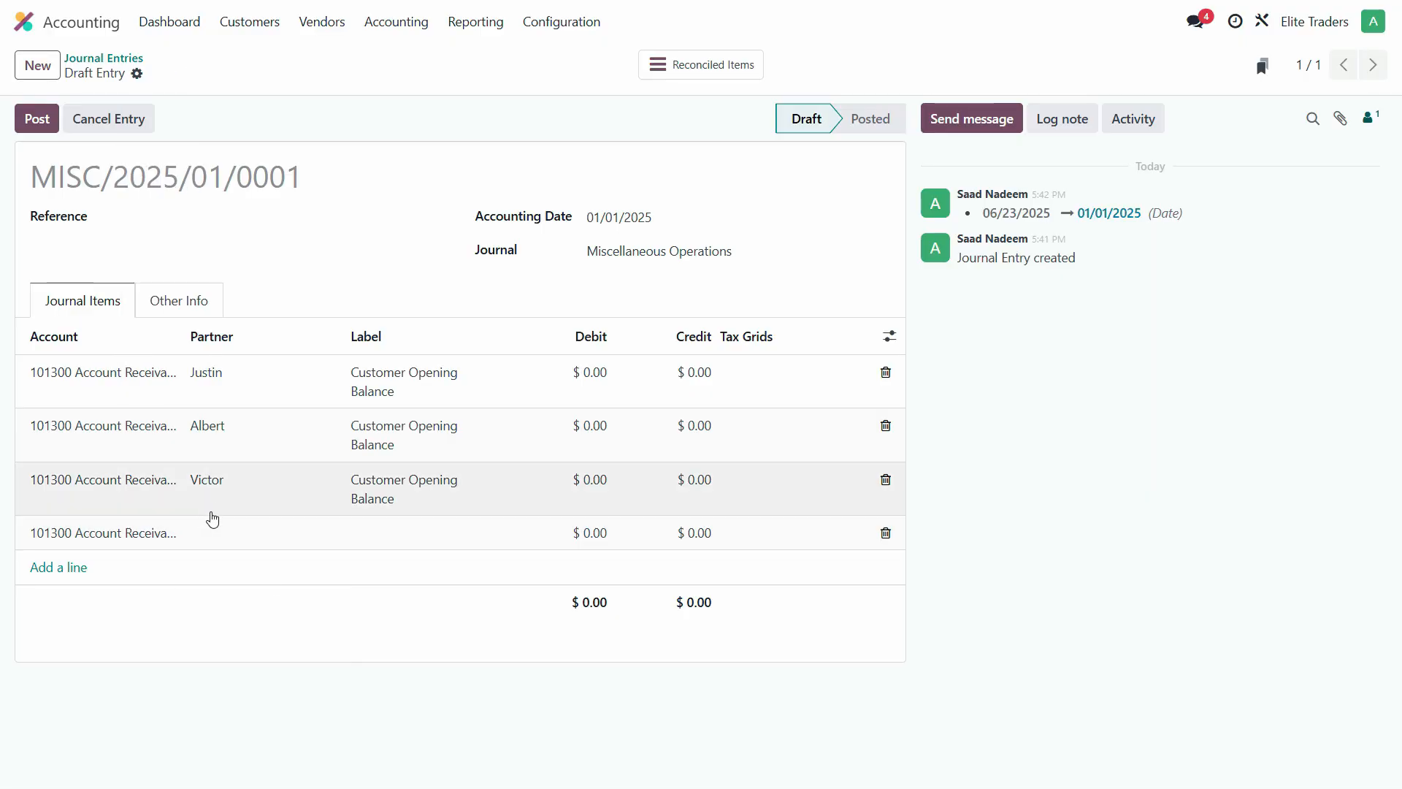
click(262, 532)
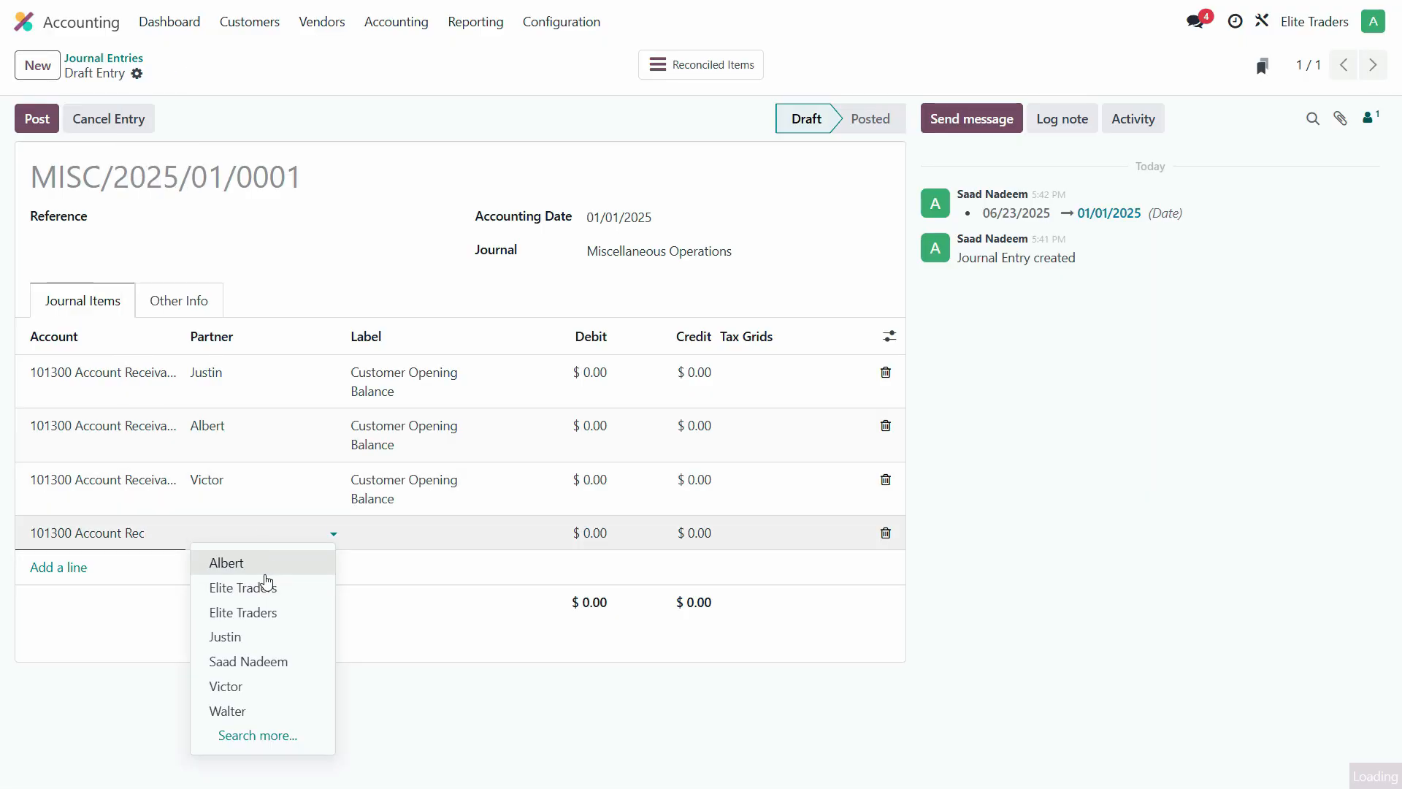
click(248, 710)
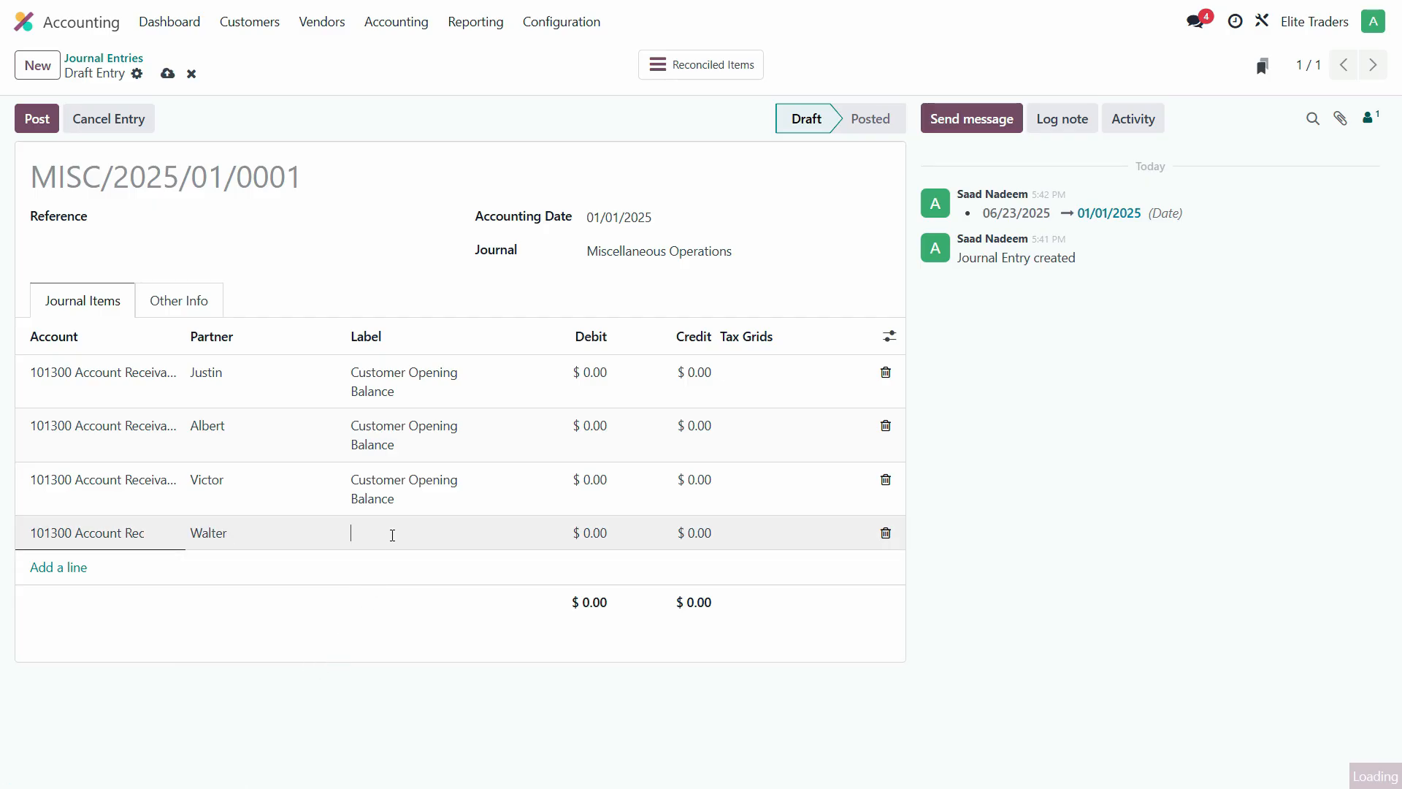
key(ctrl+v)
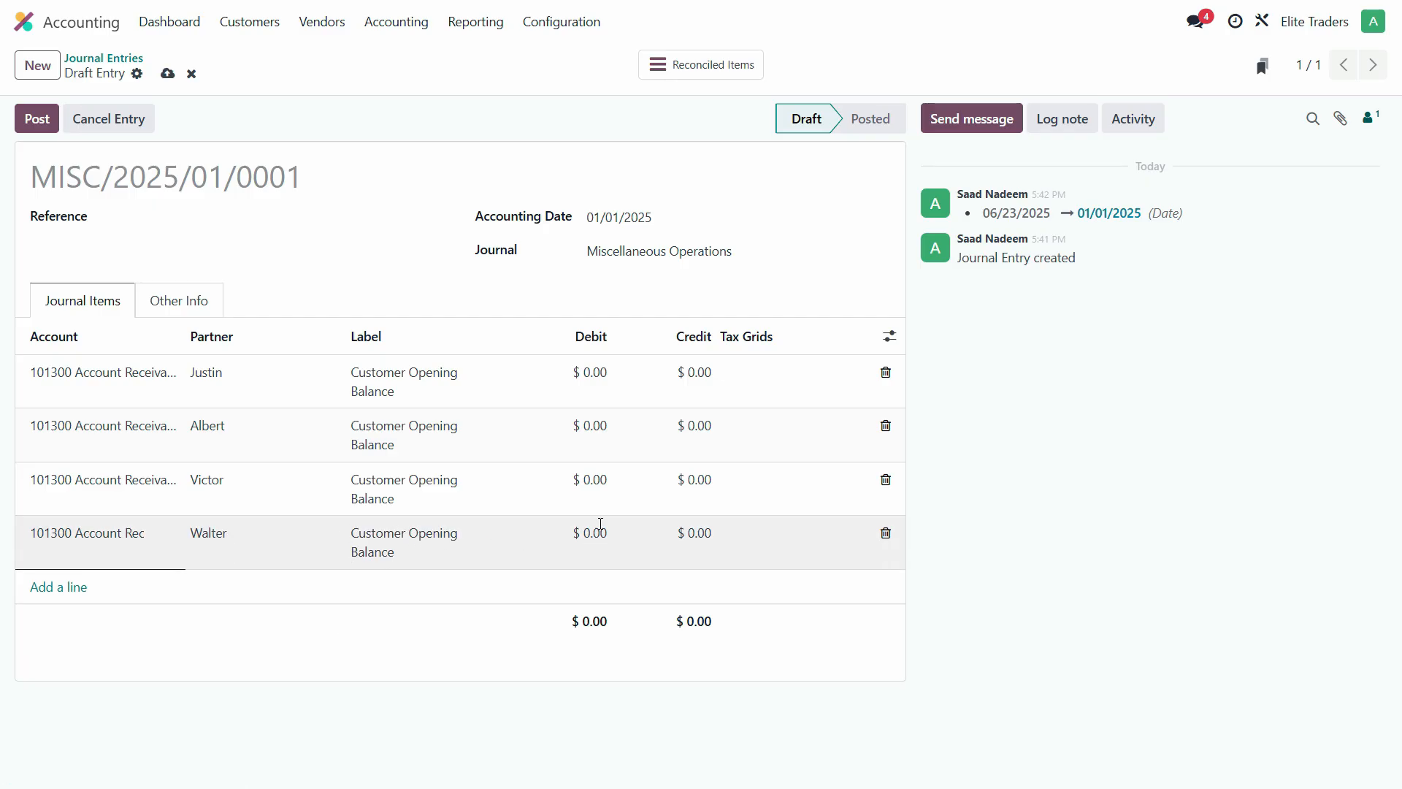
Set the first customer's receivable item debit to 85,000, taken from the PDF's Customer Details table.
click(599, 374)
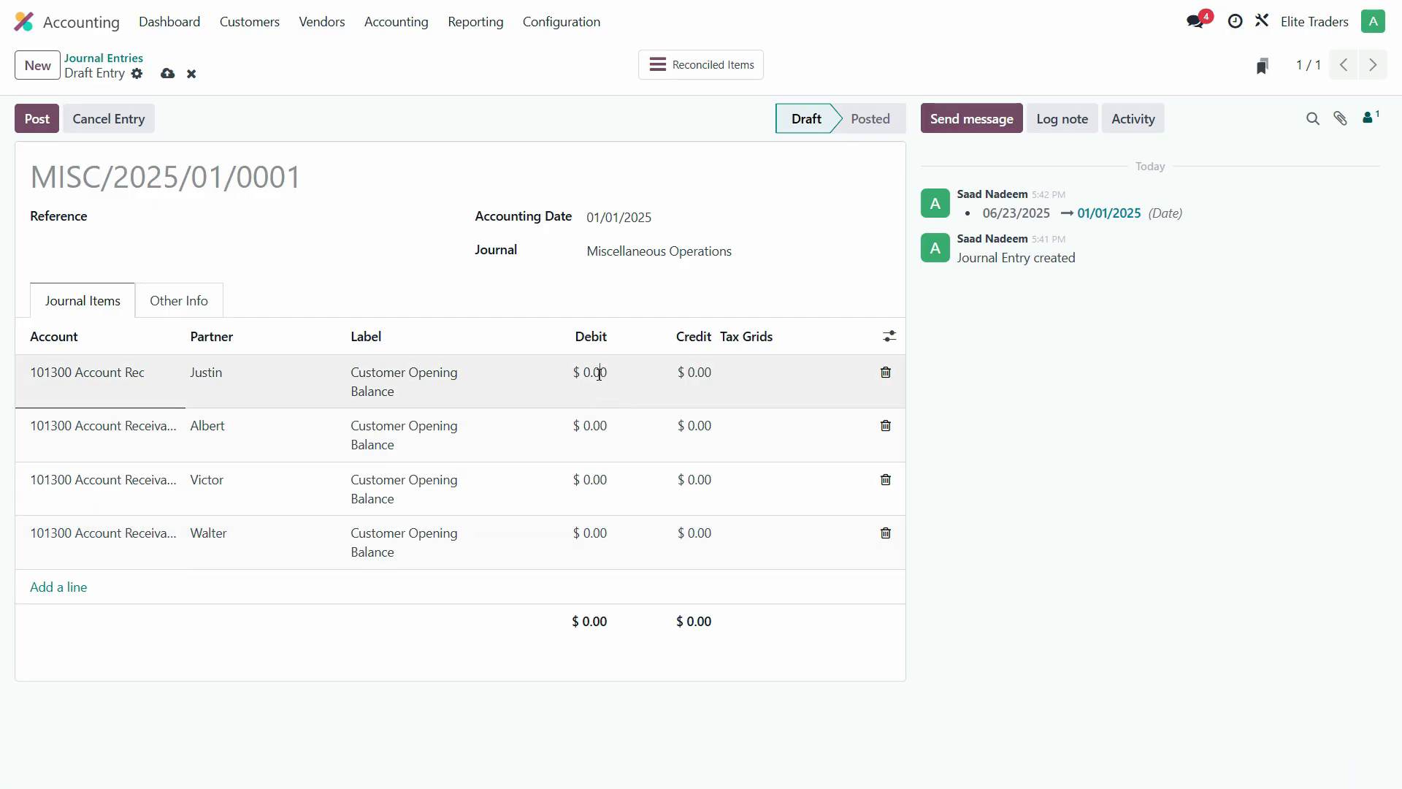
key(alt+Tab)
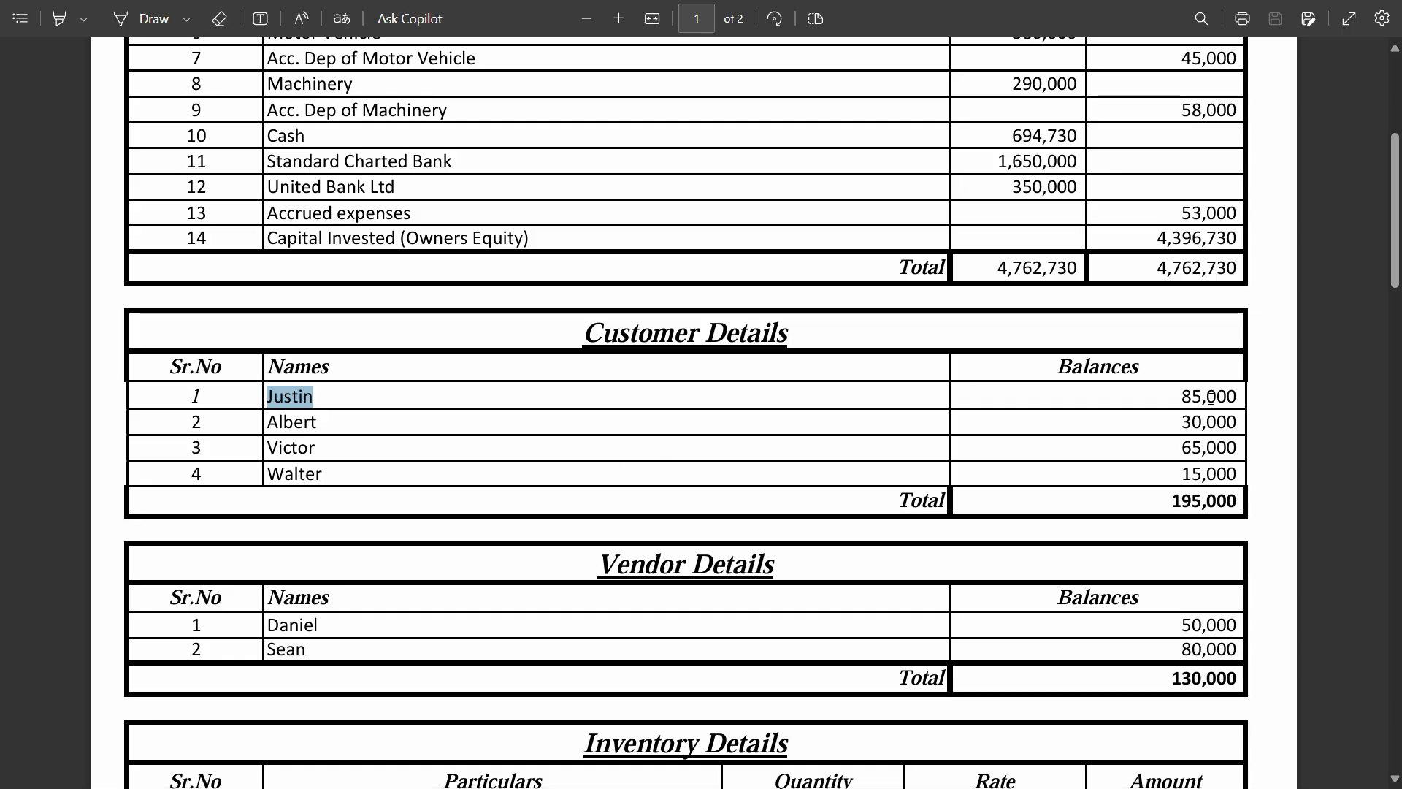
key(alt+Tab)
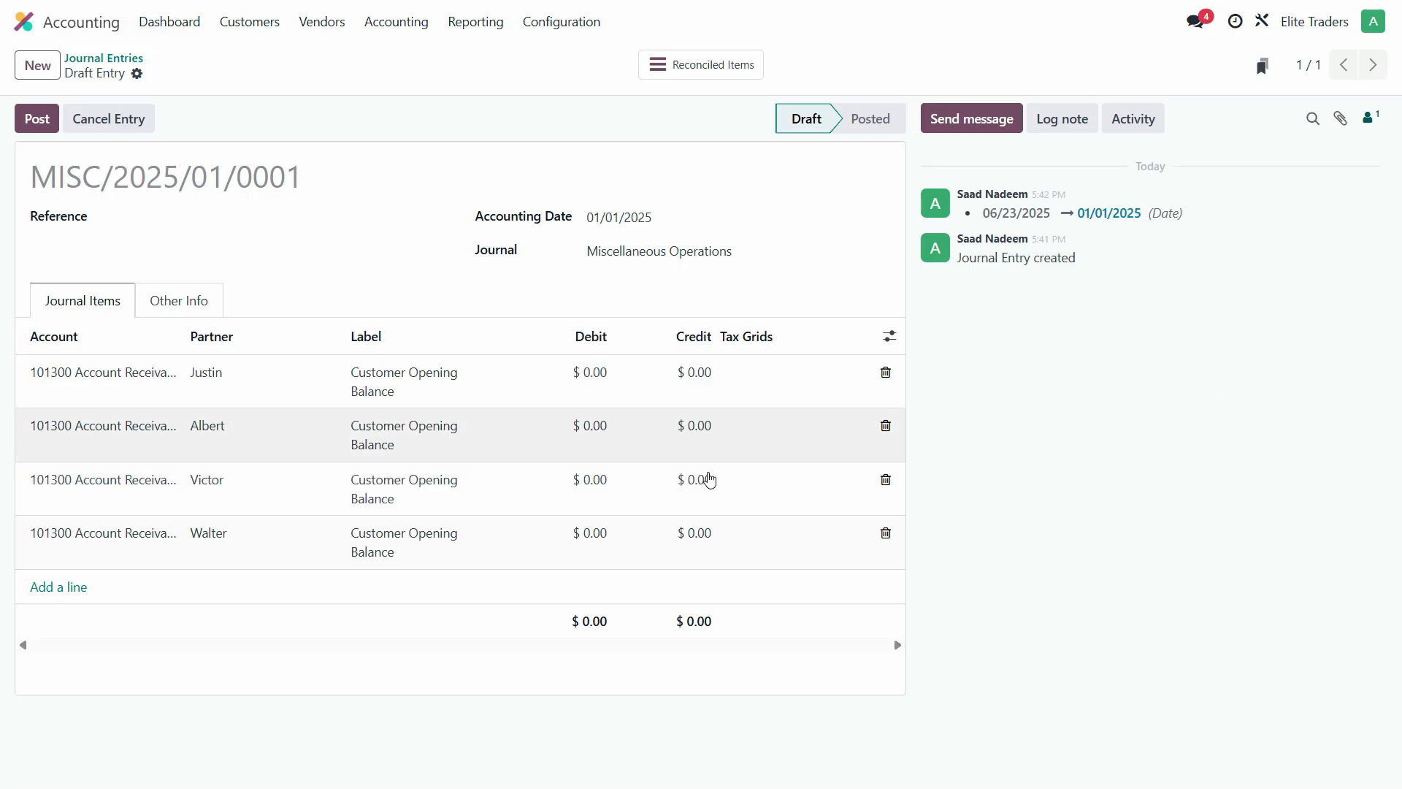
click(605, 374)
text(85)
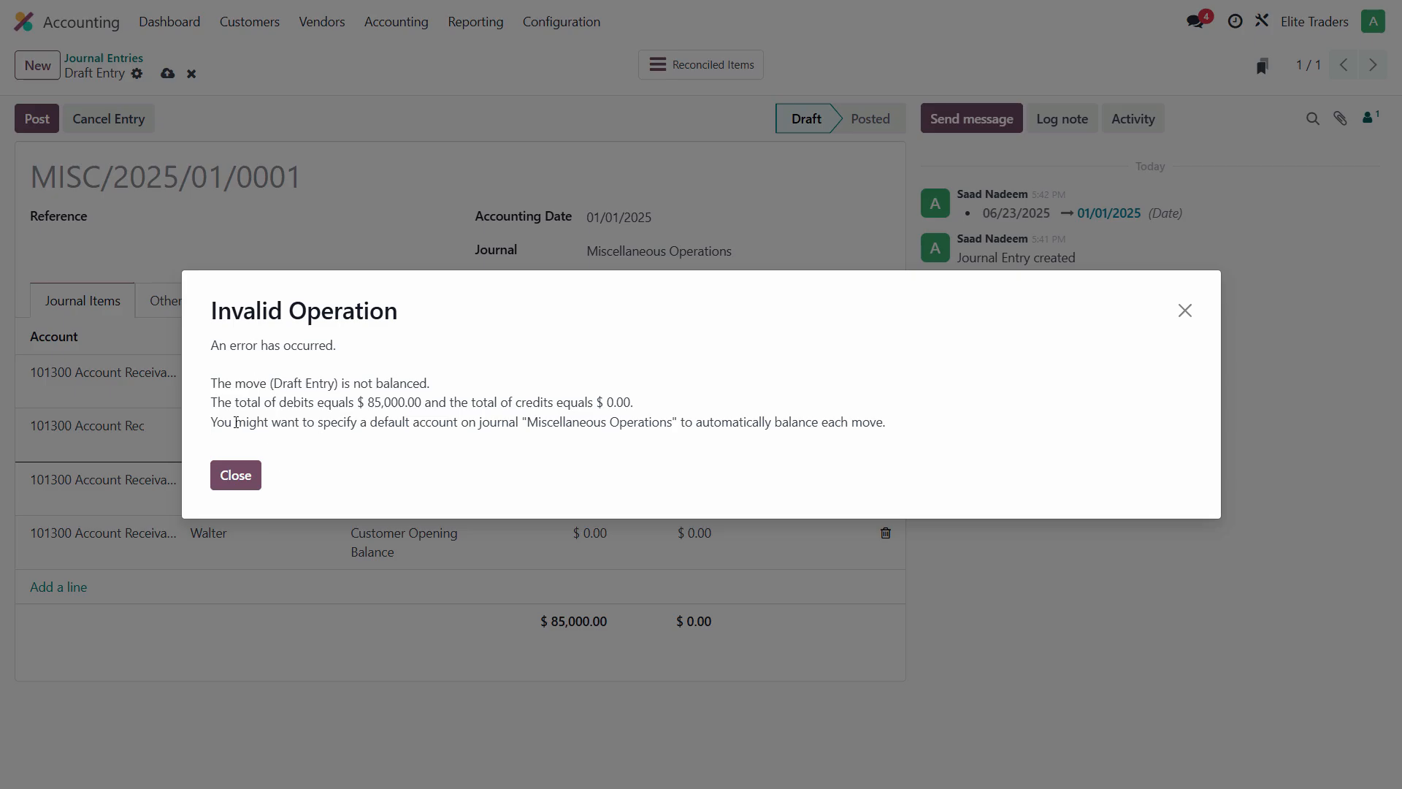
click(223, 494)
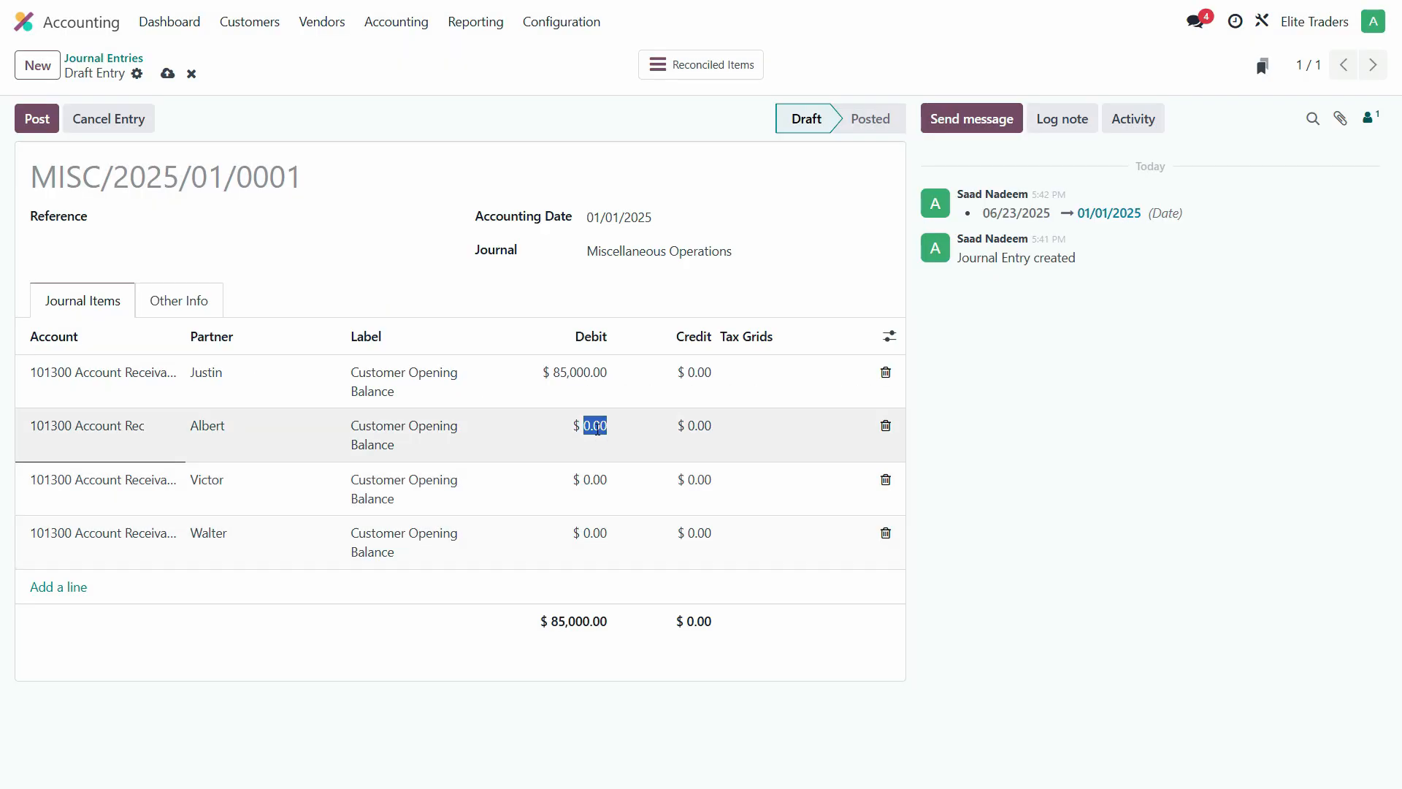
Set the debit of the second customer's receivable item to the PDF balance of 30,000.
key(alt+Tab)
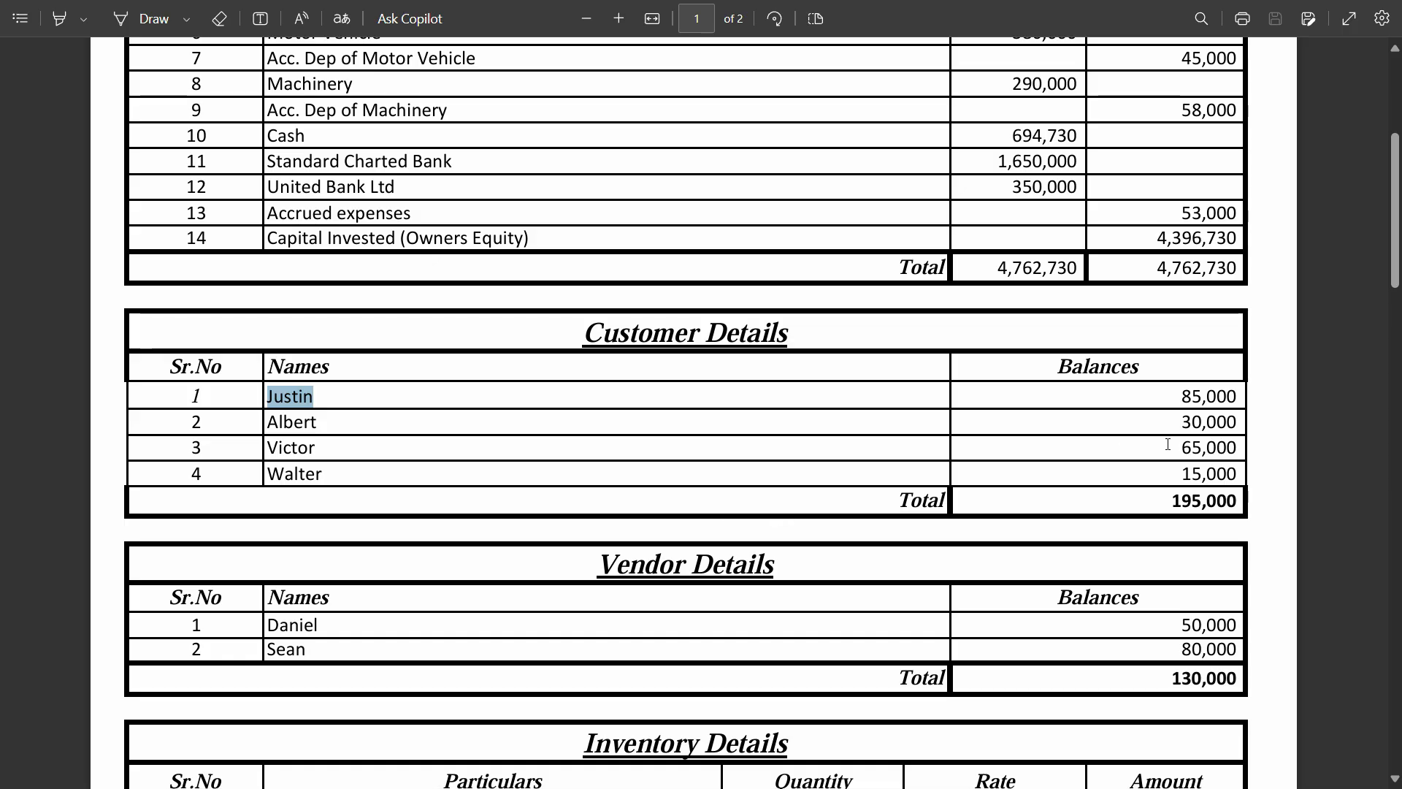
key(alt+Tab)
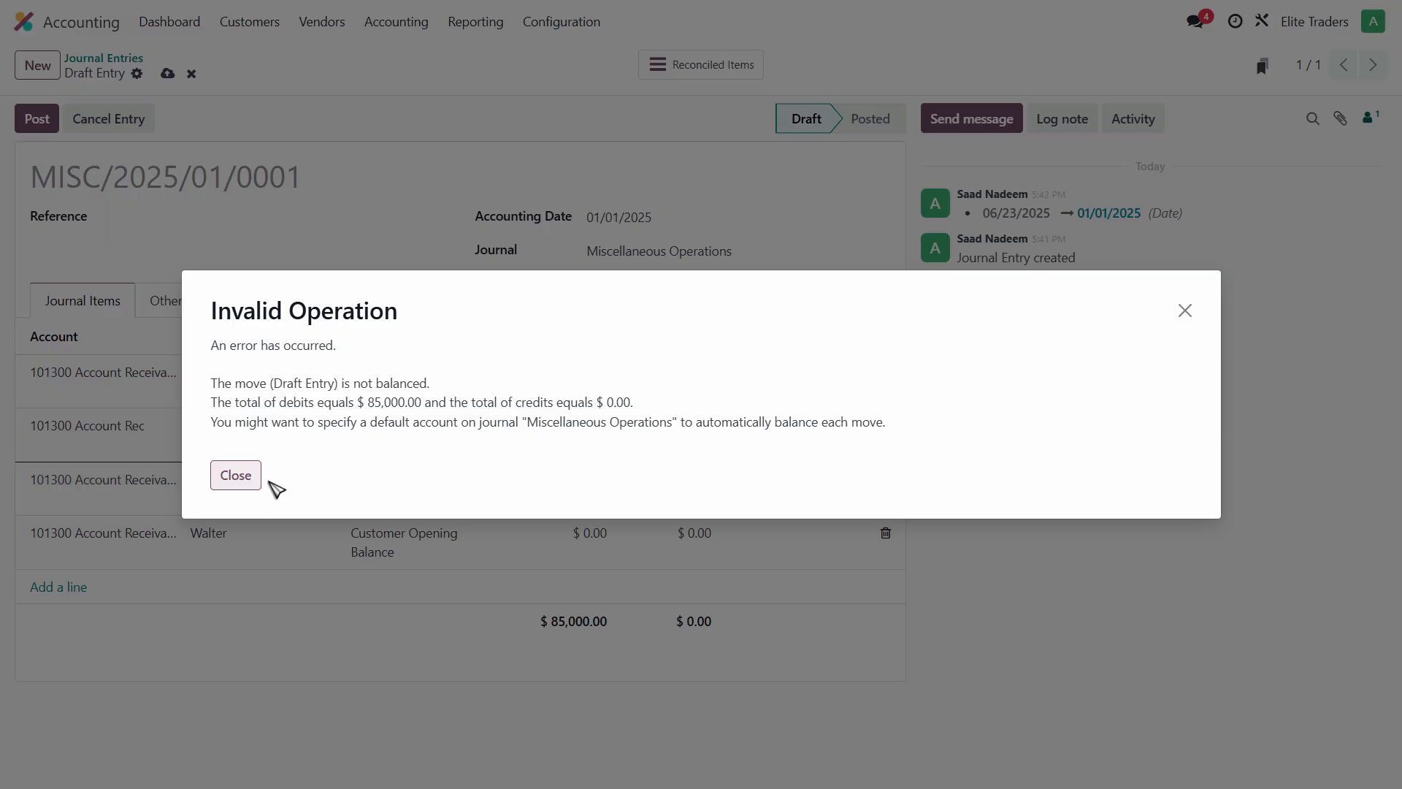
click(236, 488)
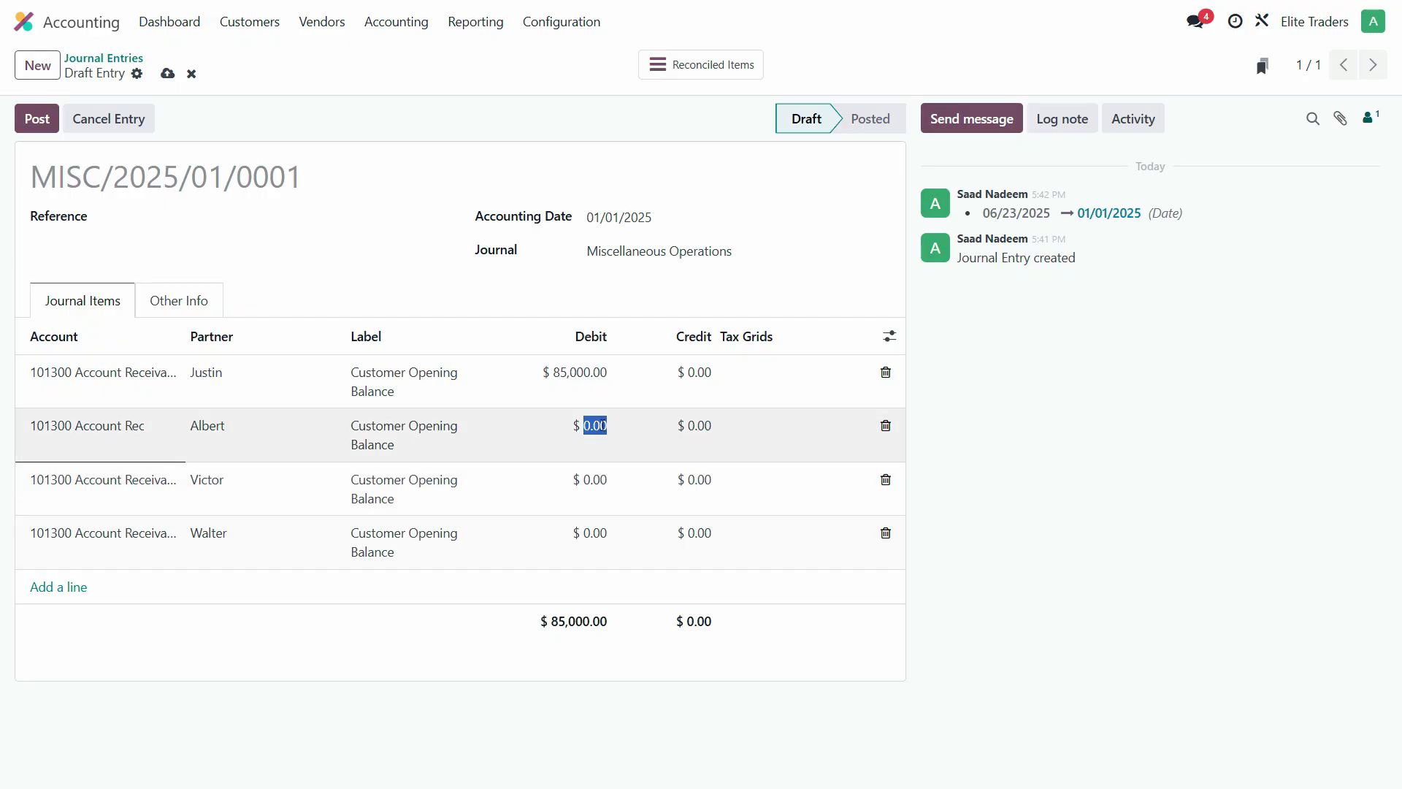
text(30,000)
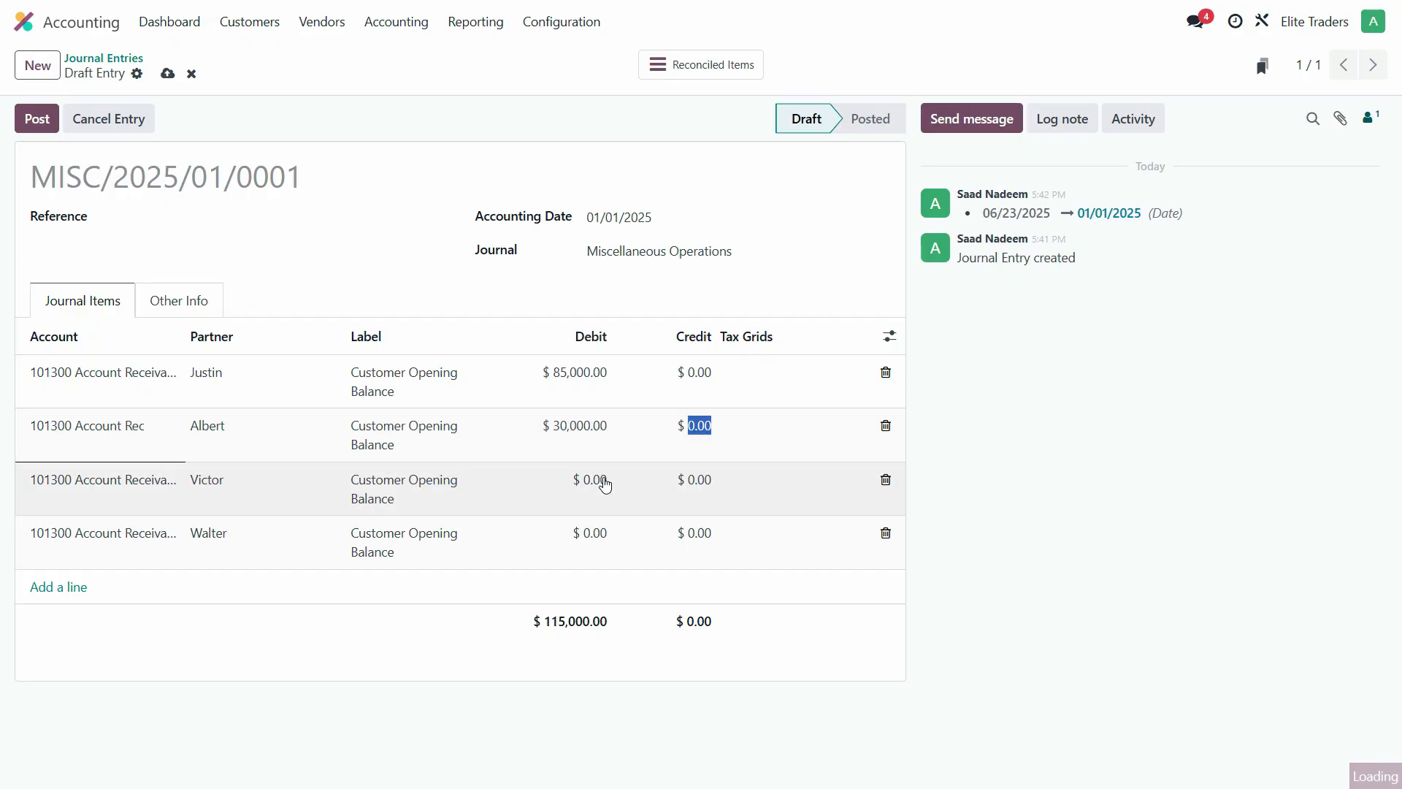
Look up the third customer's balance in the PDF and enter 65,000 as the debit of that customer's item.
click(598, 480)
key(alt+Tab)
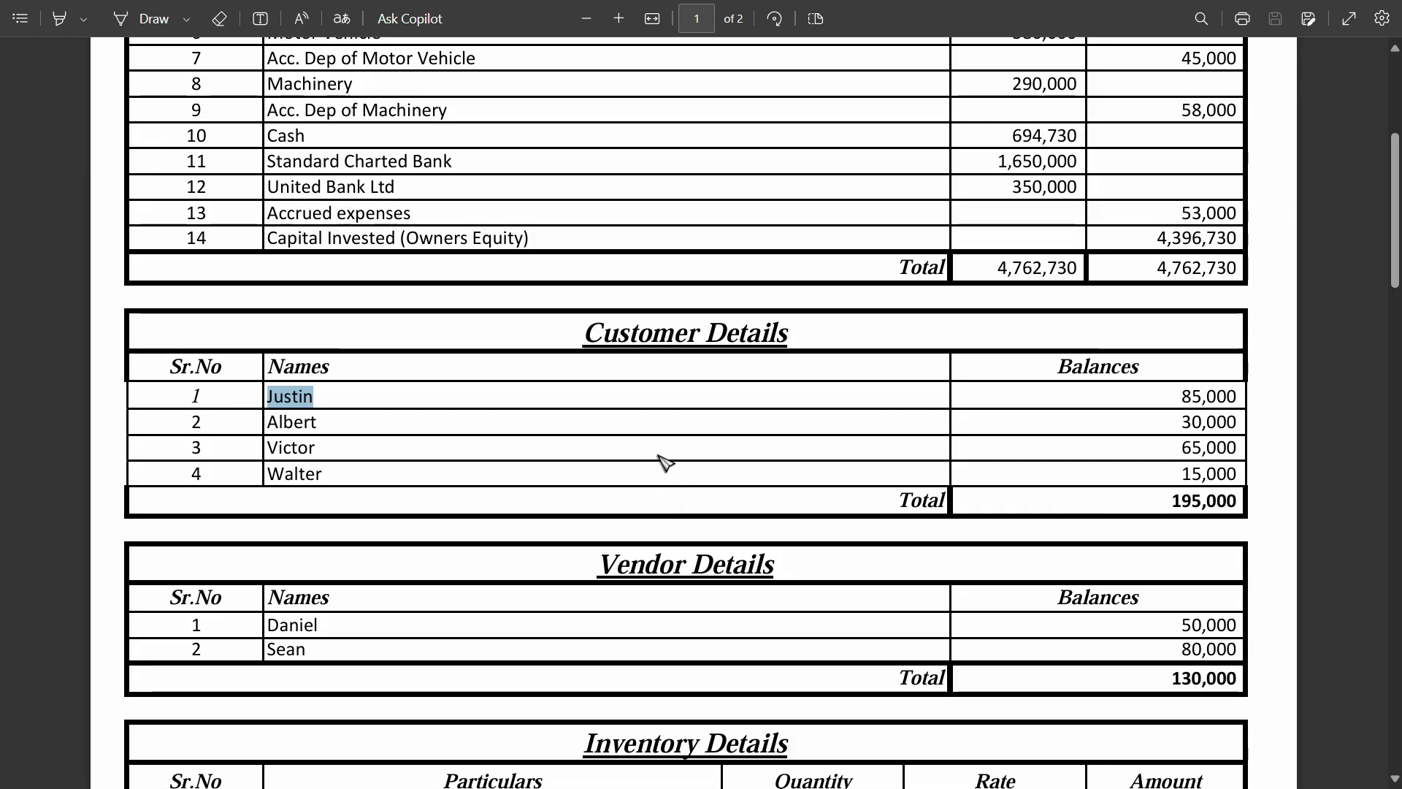
key(alt+Tab)
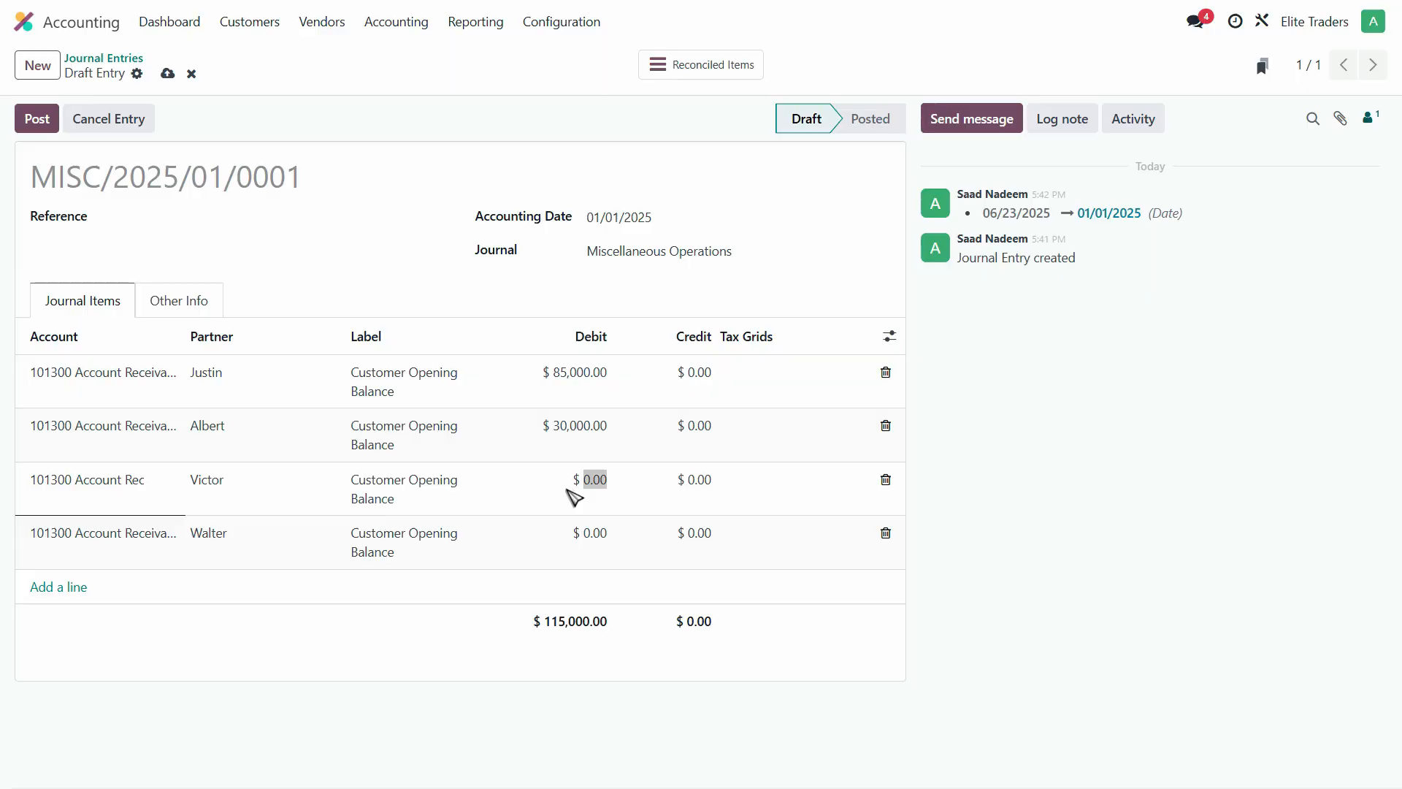
click(234, 476)
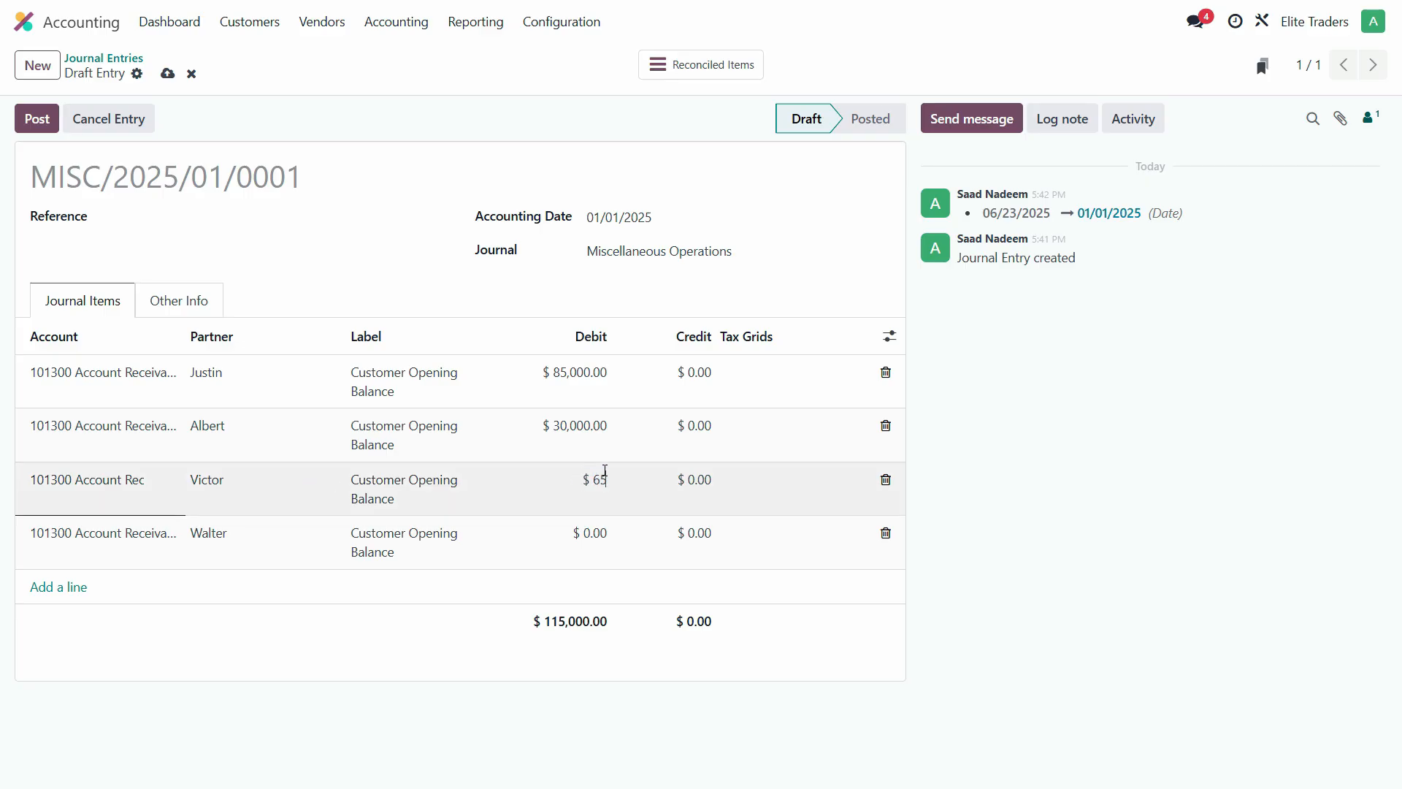
Look up the fourth customer's balance in the PDF and enter 15,000 as the debit of that customer's item.
click(597, 533)
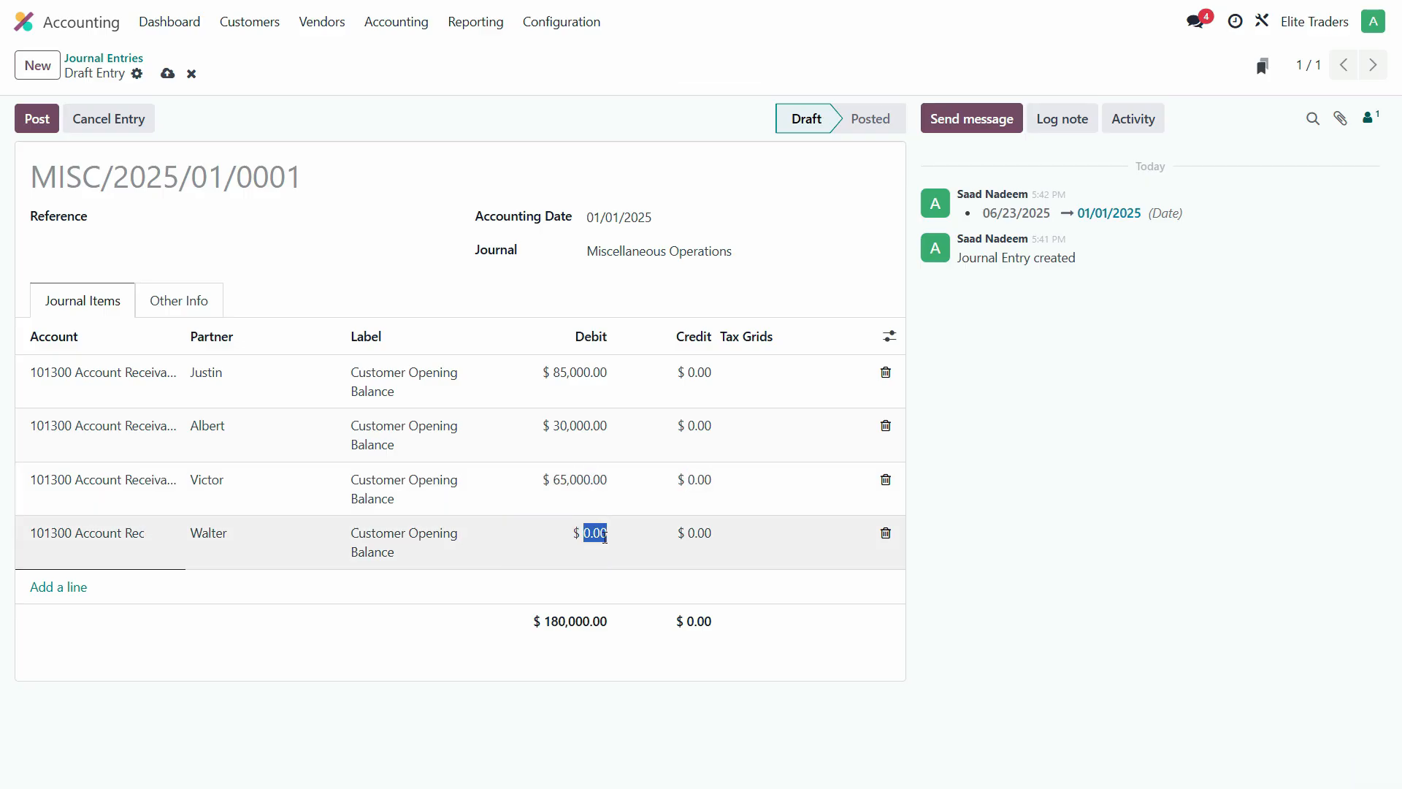
key(alt+Tab)
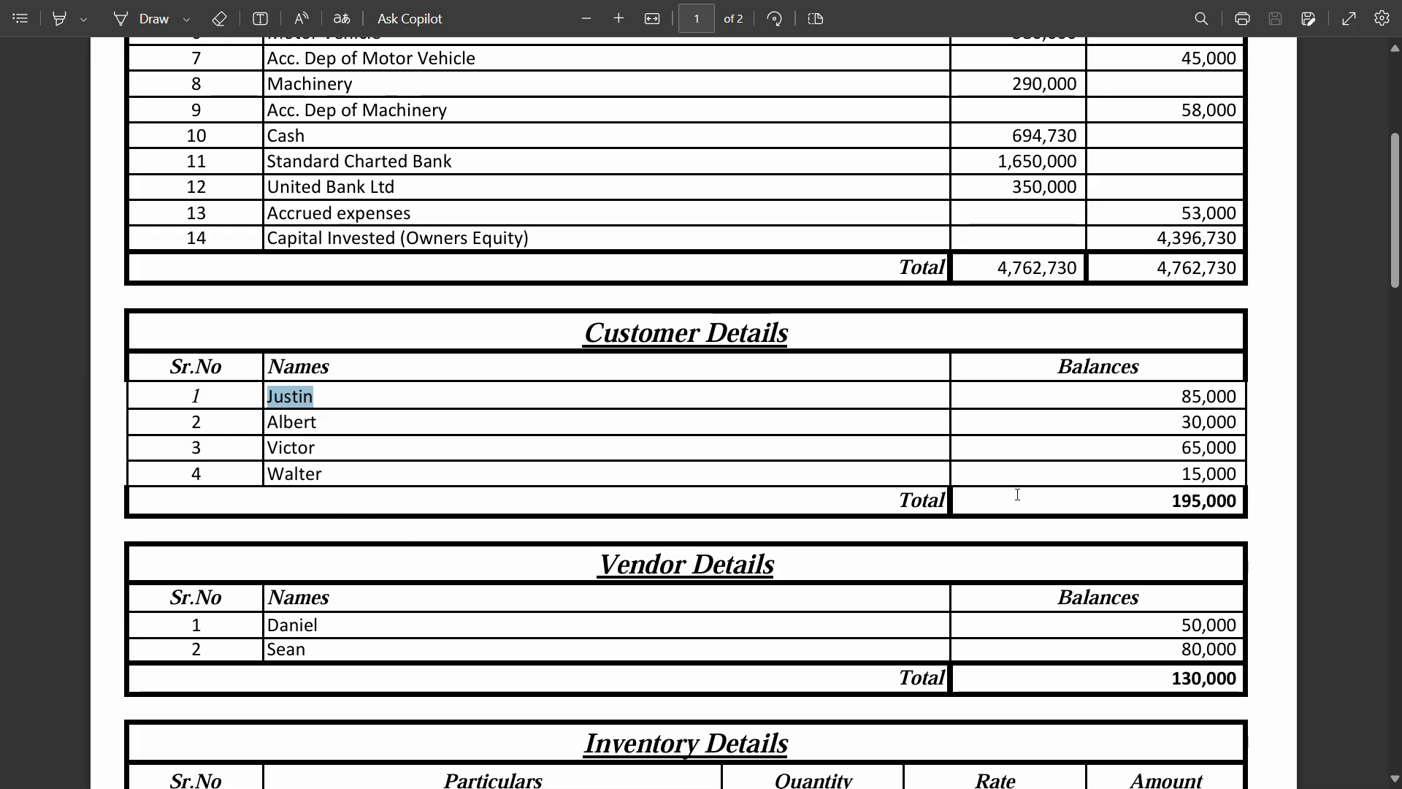
key(alt+Tab)
click(234, 477)
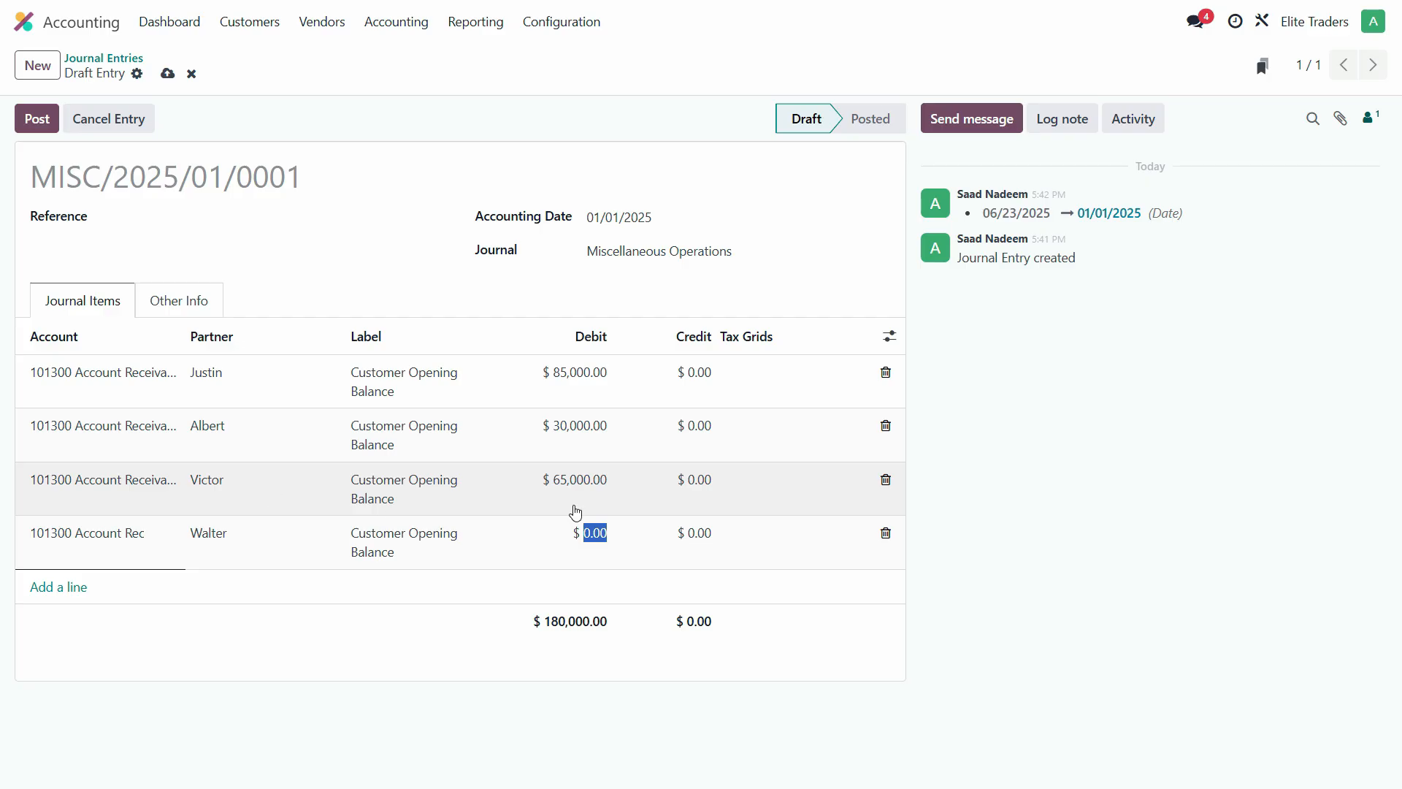
text(150)
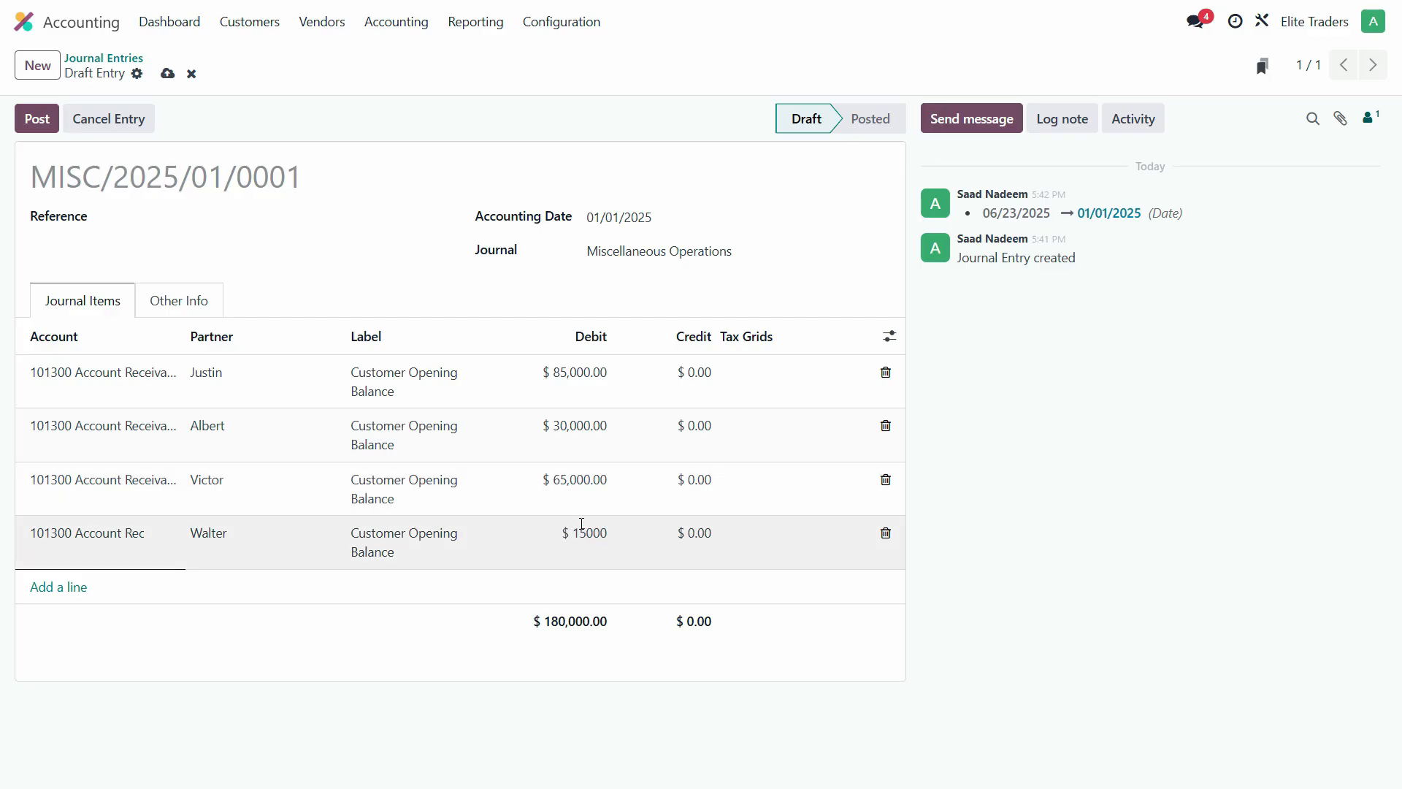
Add a balancing credit item on account 999999 Undistributed Profits/Losses and post the journal entry.
click(87, 593)
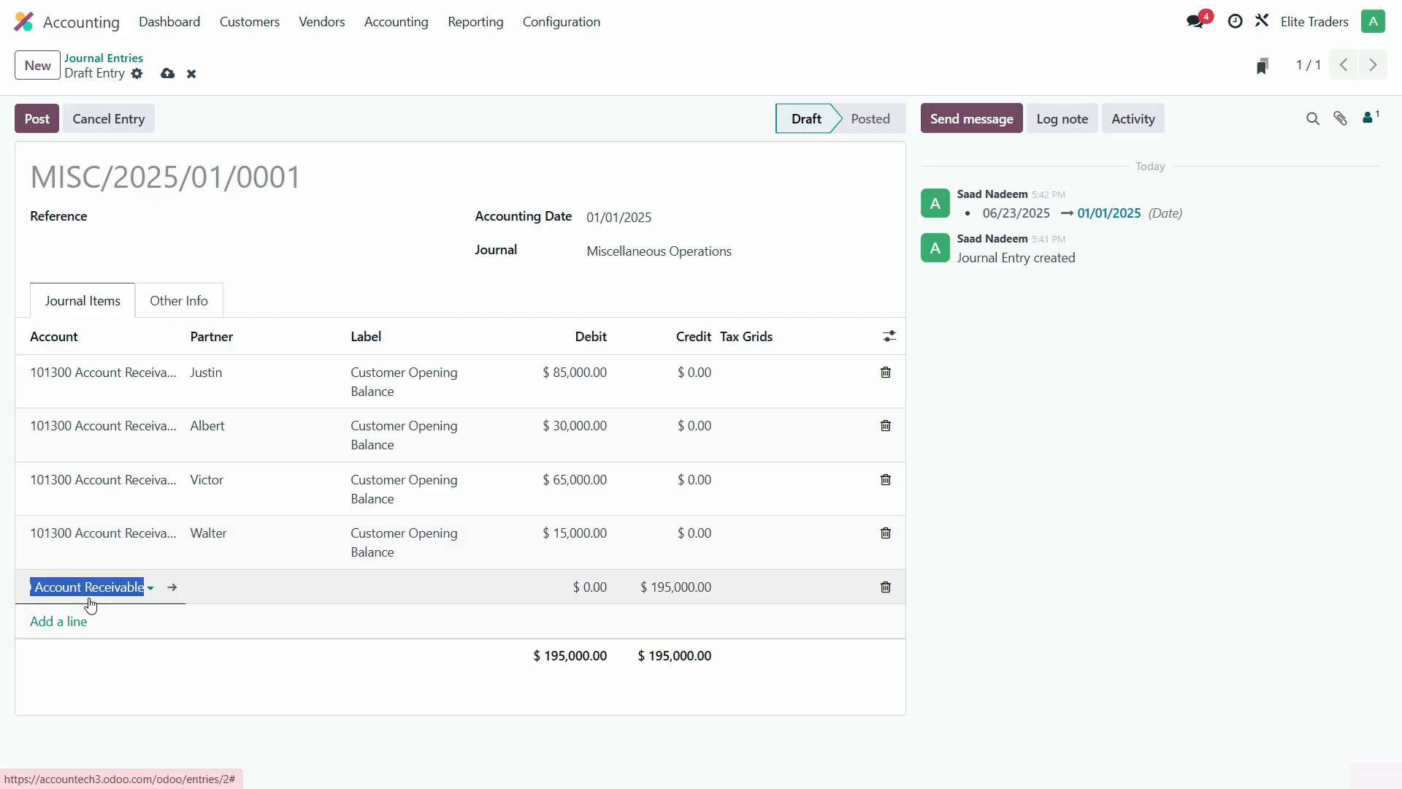
text(o)
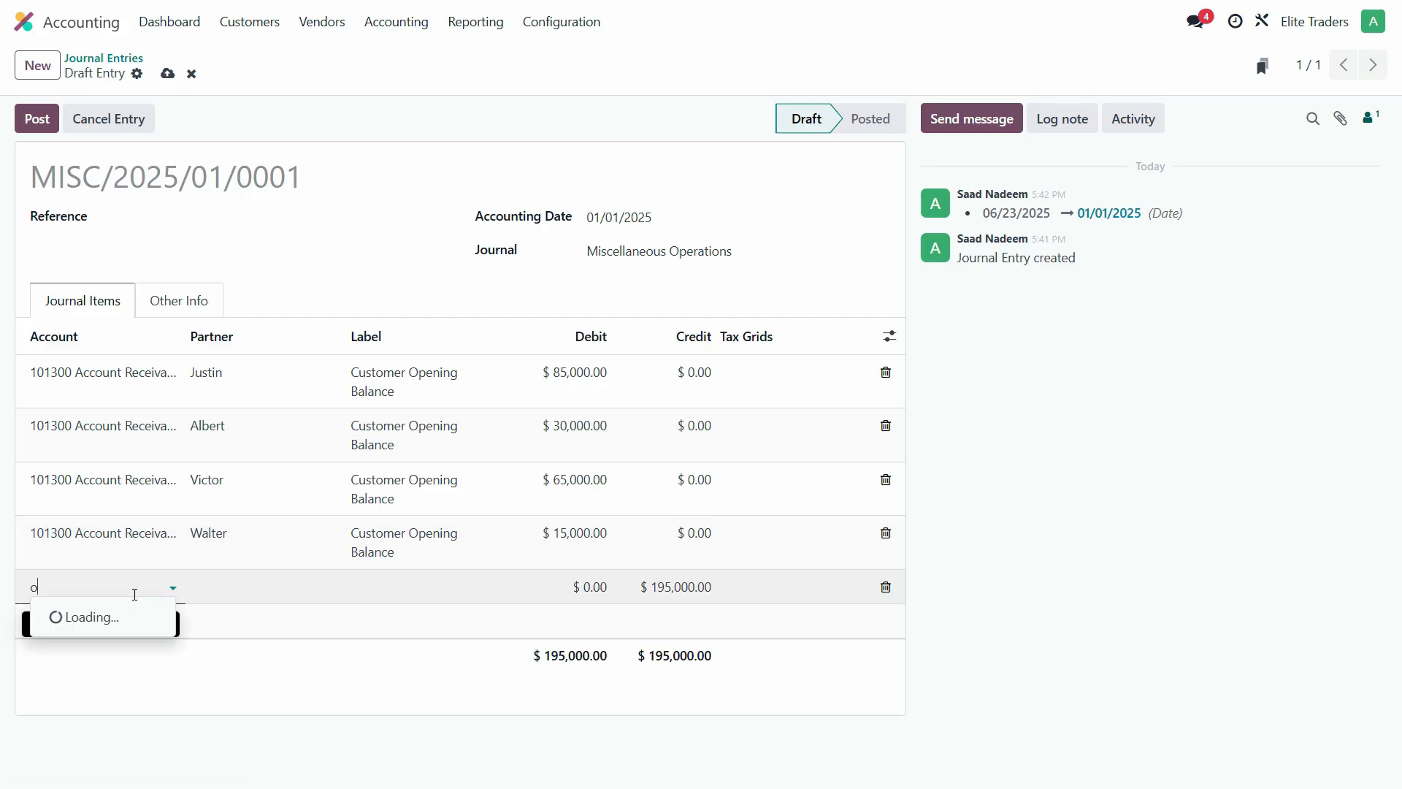
text(p)
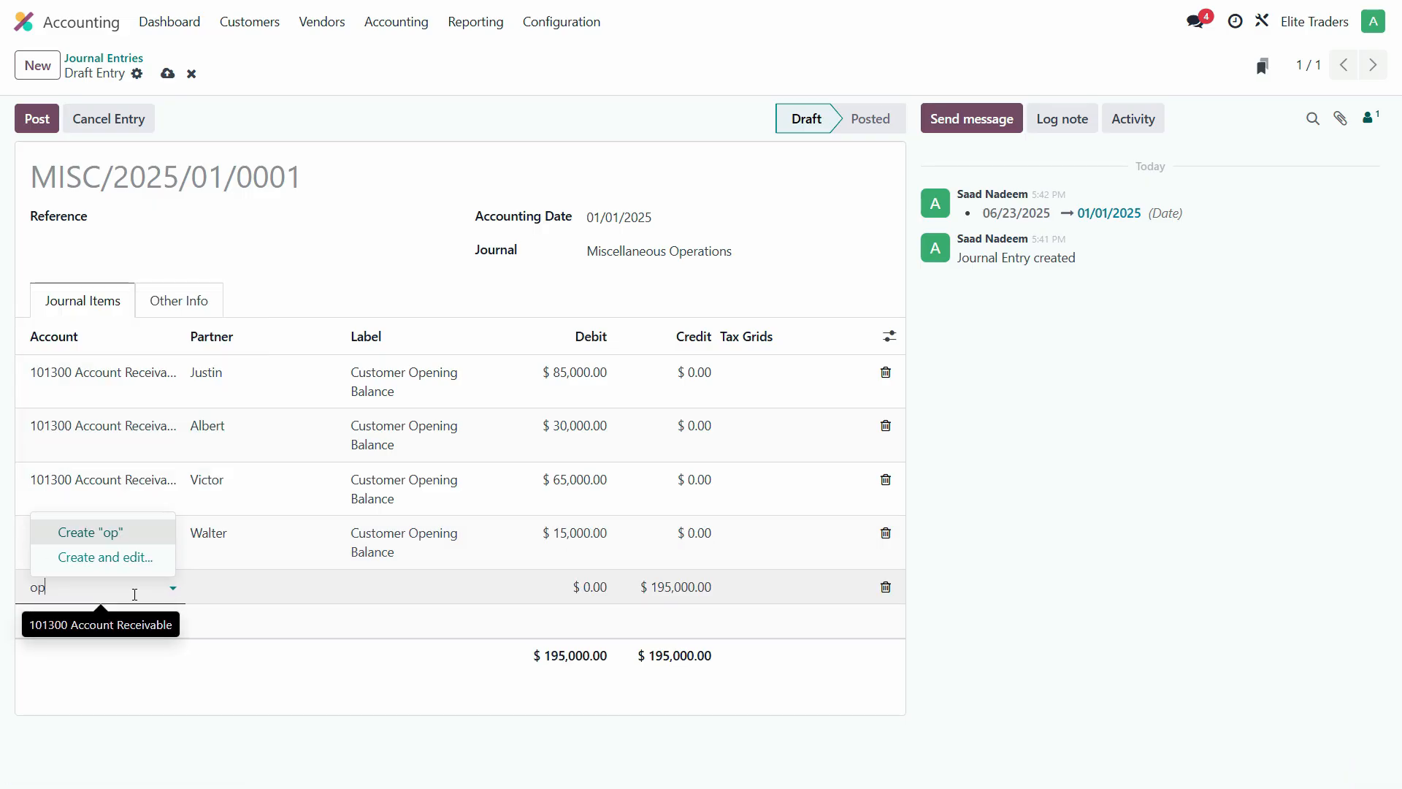
click(94, 563)
scroll(423, 679, down, 10)
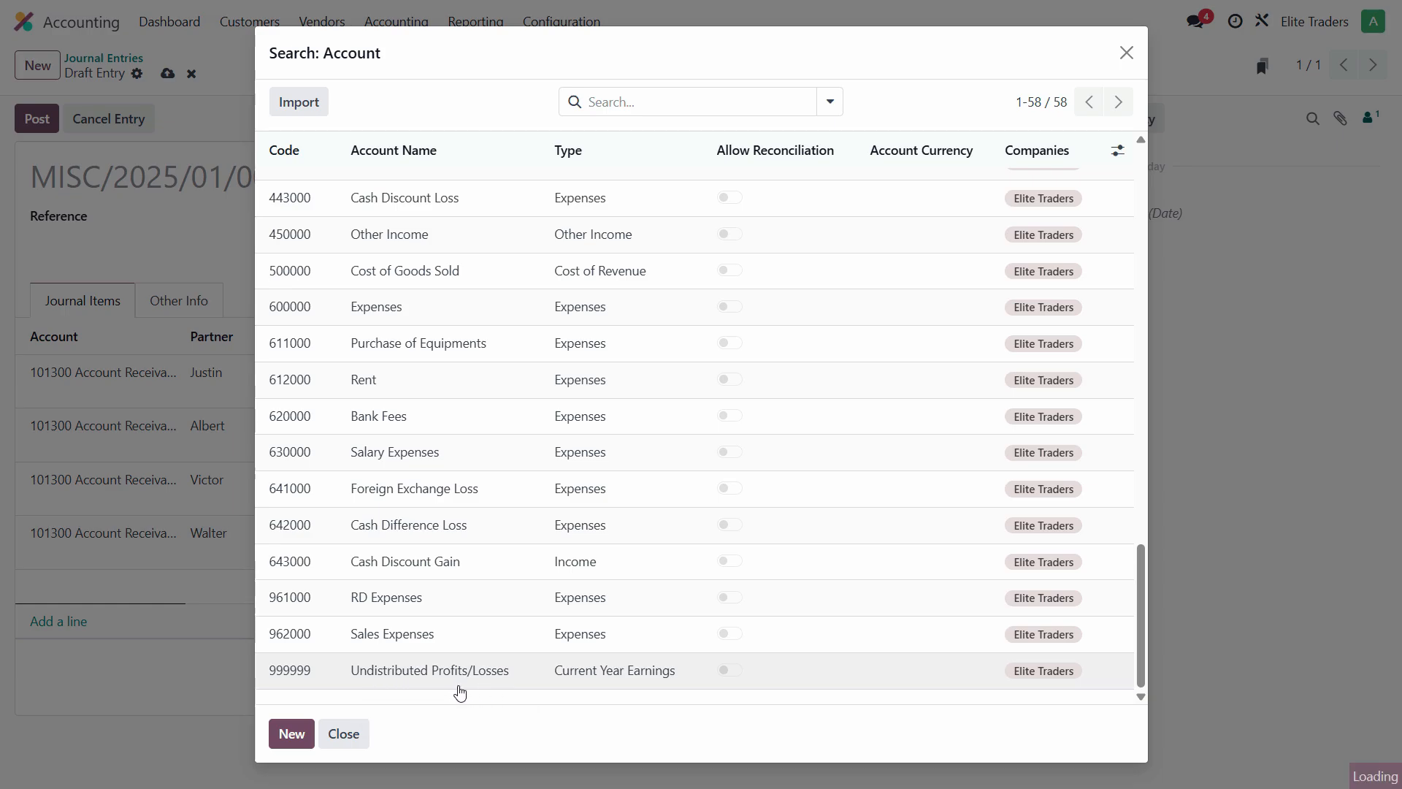
click(460, 679)
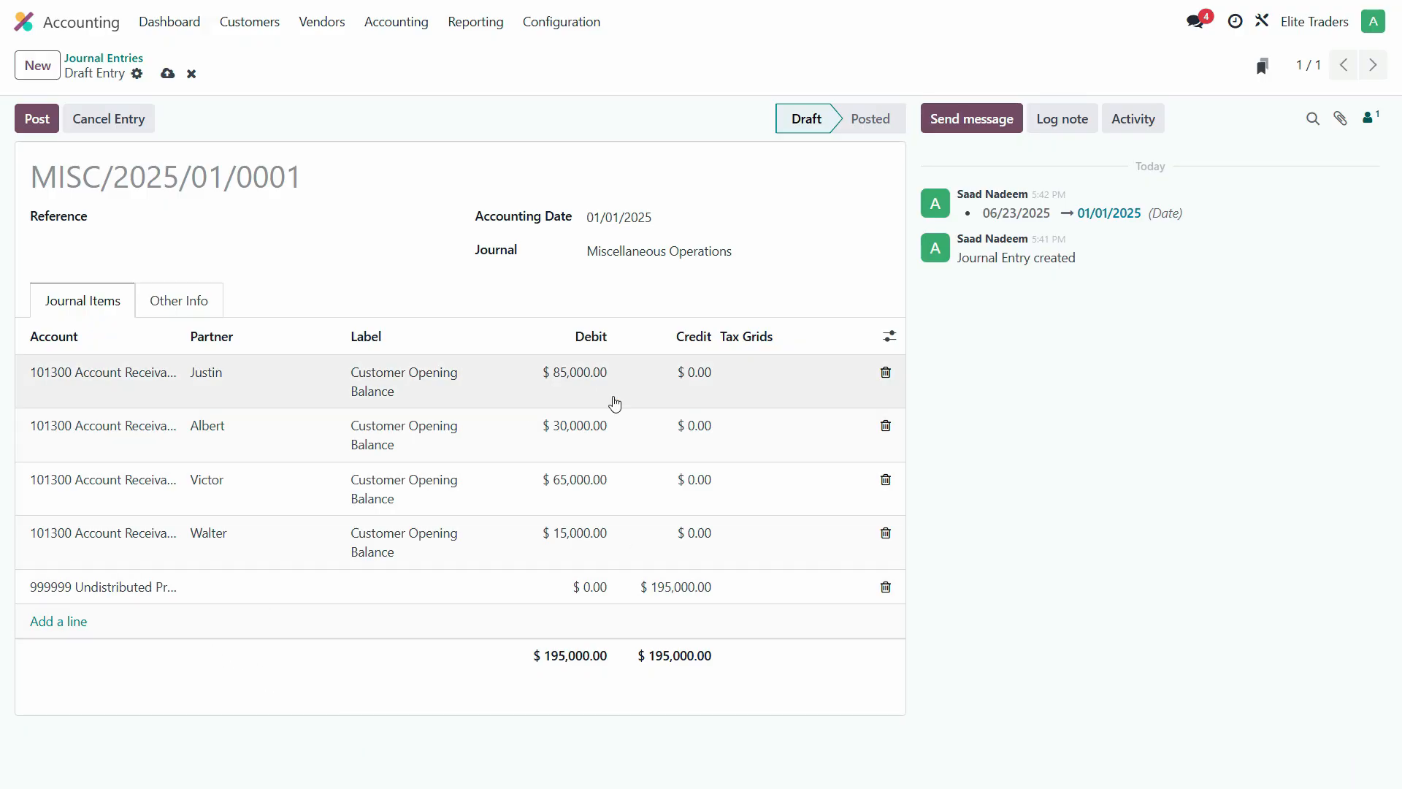
click(39, 128)
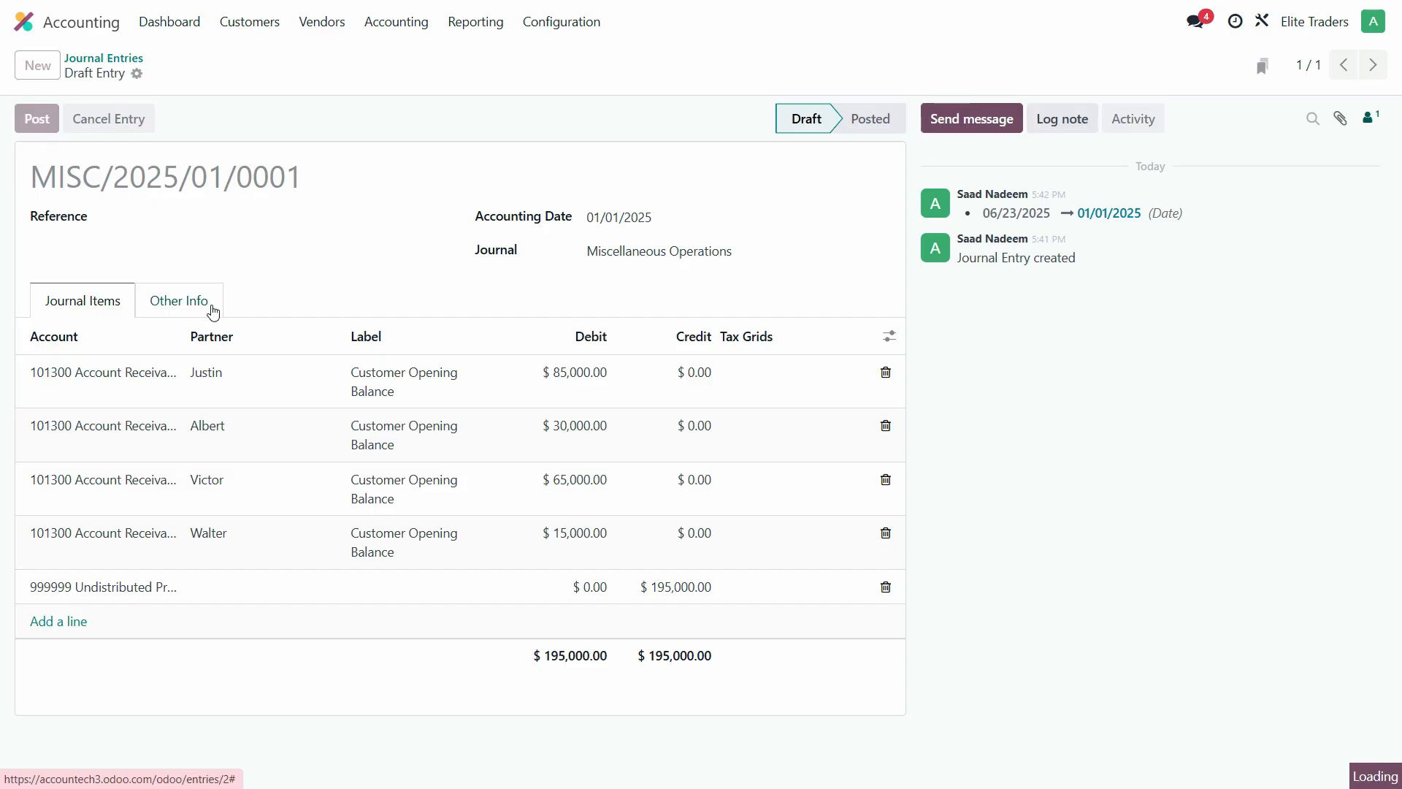
View the first record in the customers list and the General Ledger report.
click(245, 23)
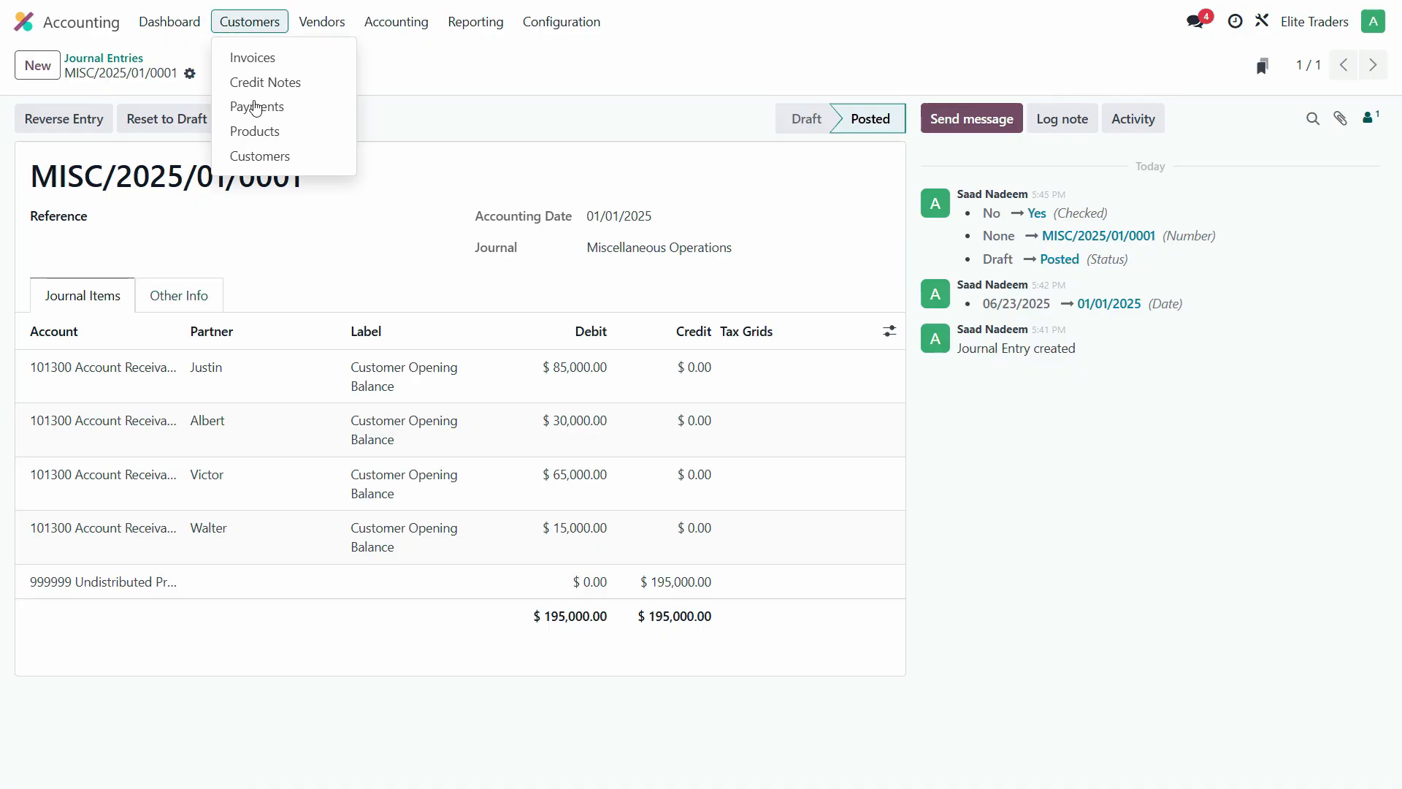
click(252, 159)
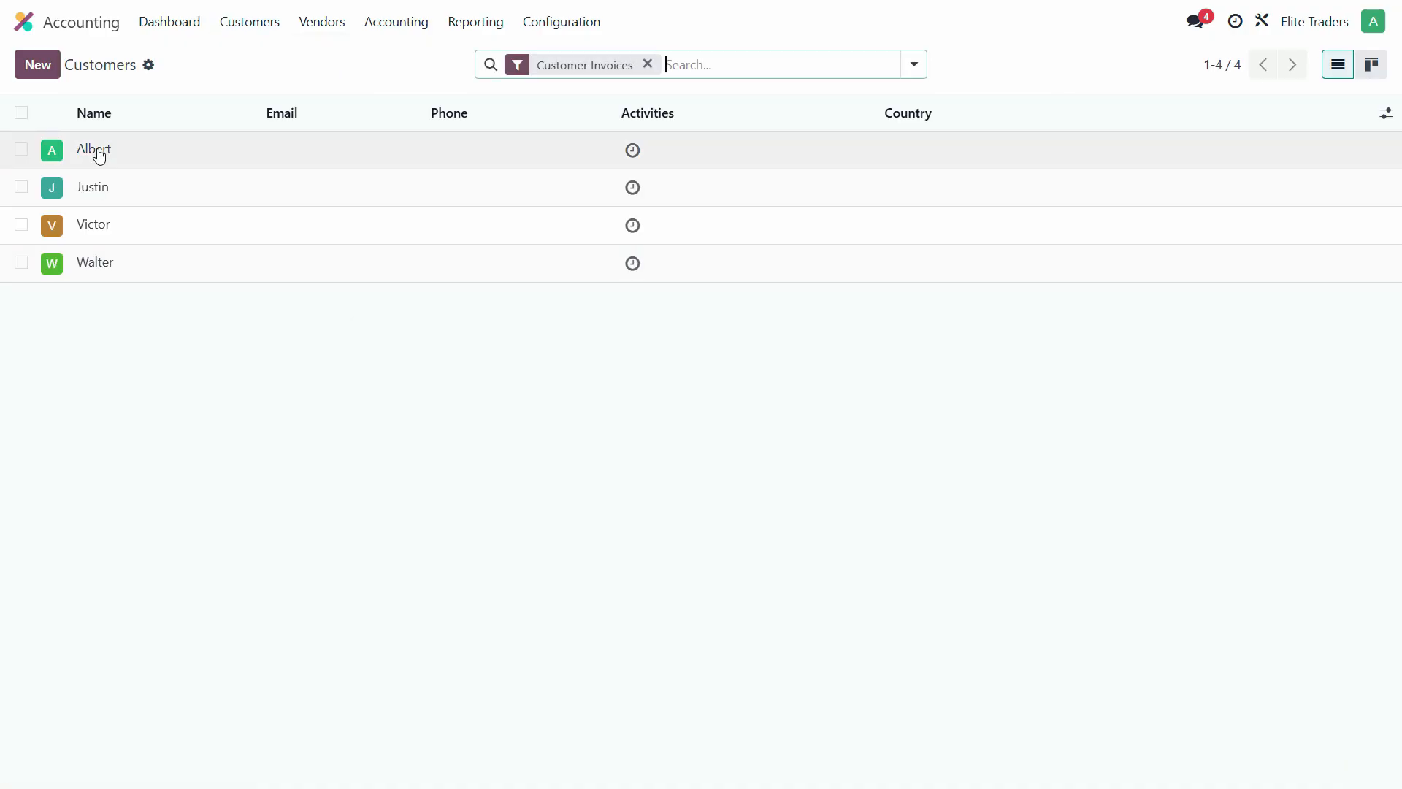
click(102, 158)
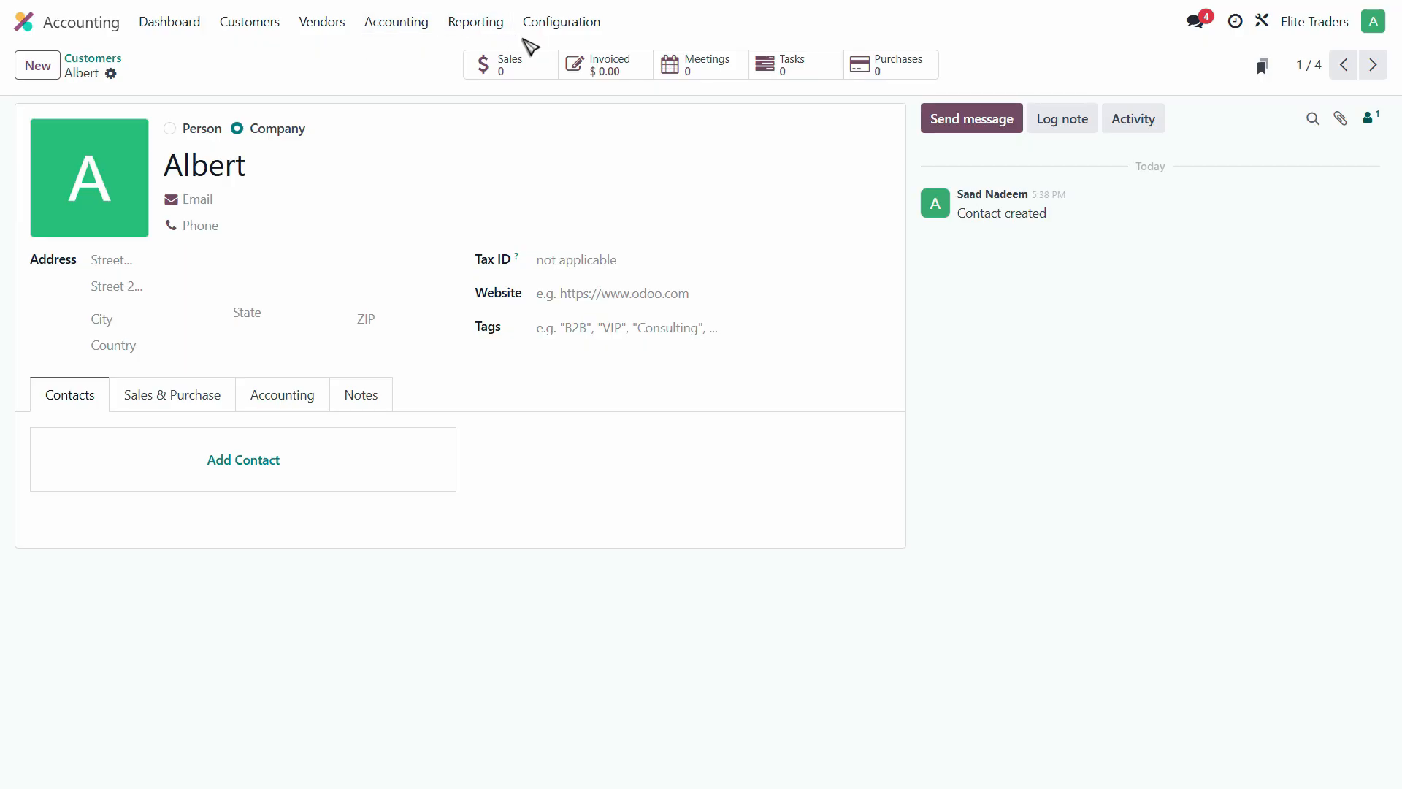
click(483, 29)
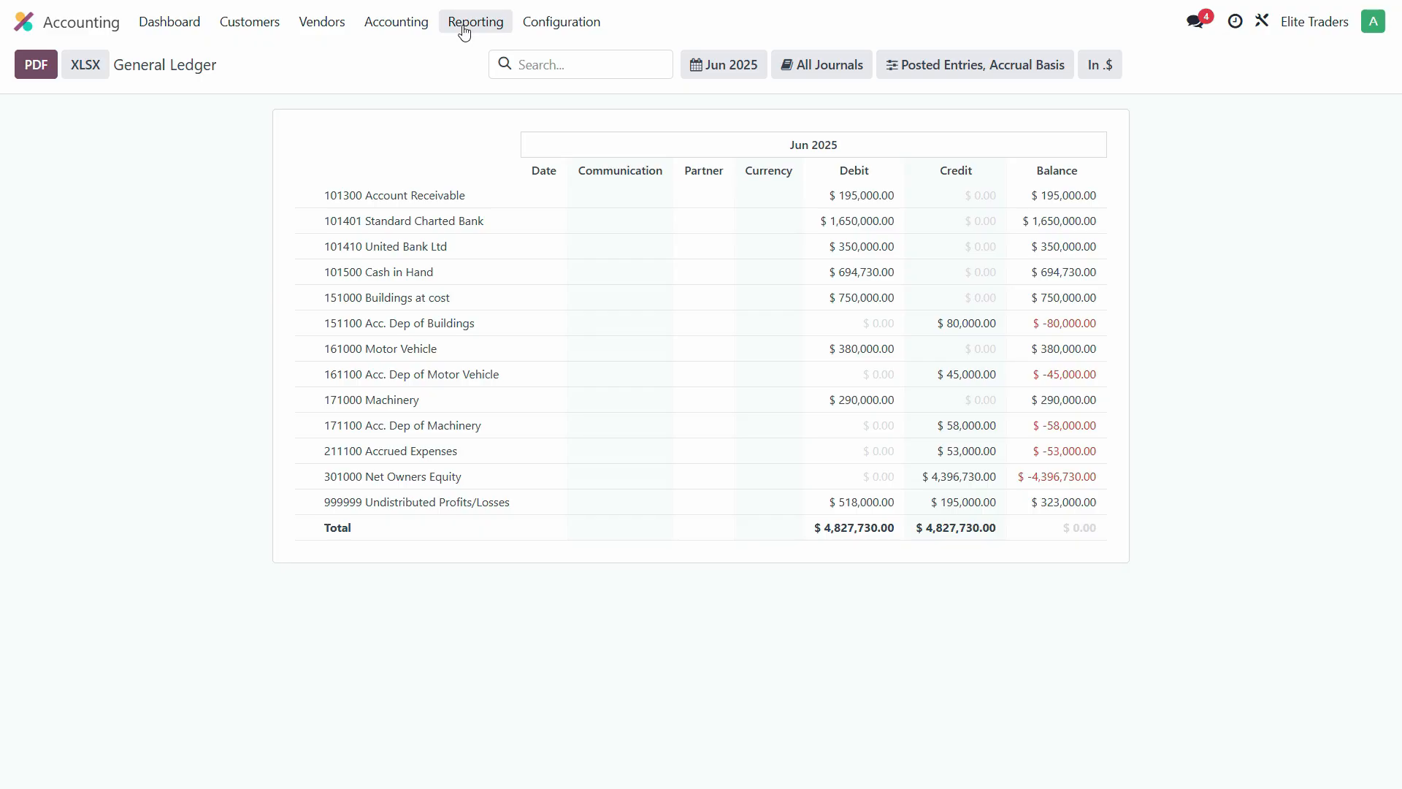
click(406, 24)
Open account 101300 Account Receivable from the chart of accounts and view the journal items behind its balance.
click(579, 17)
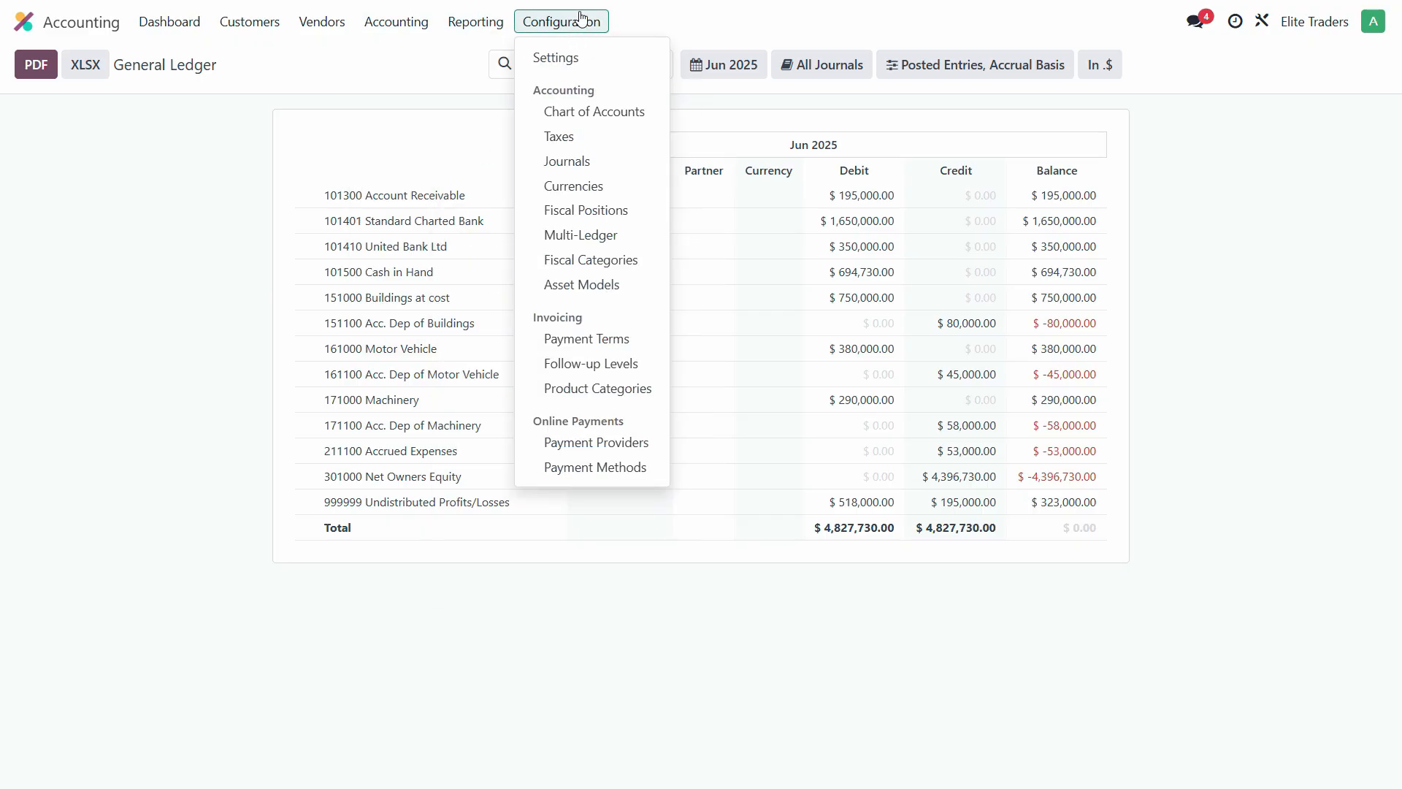
click(618, 119)
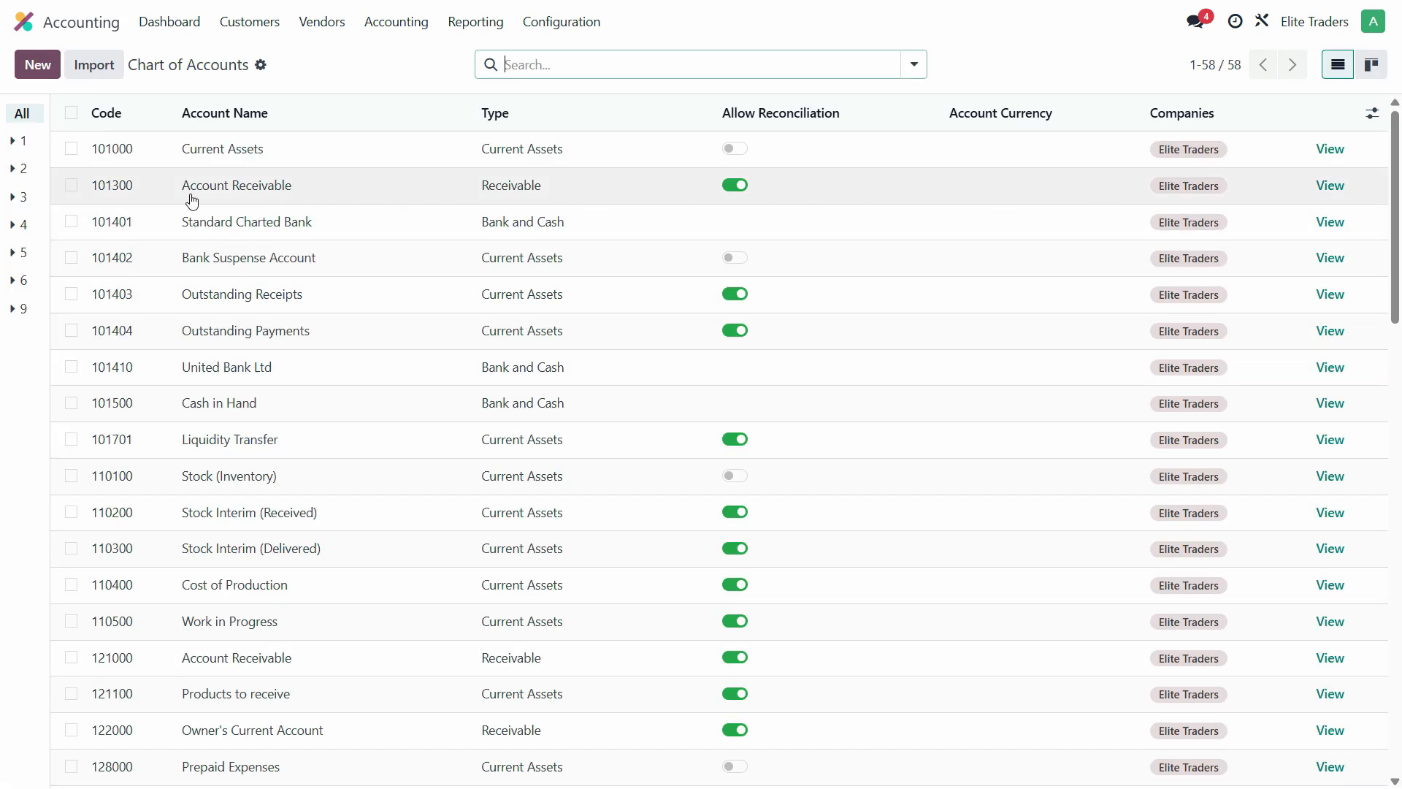
click(260, 192)
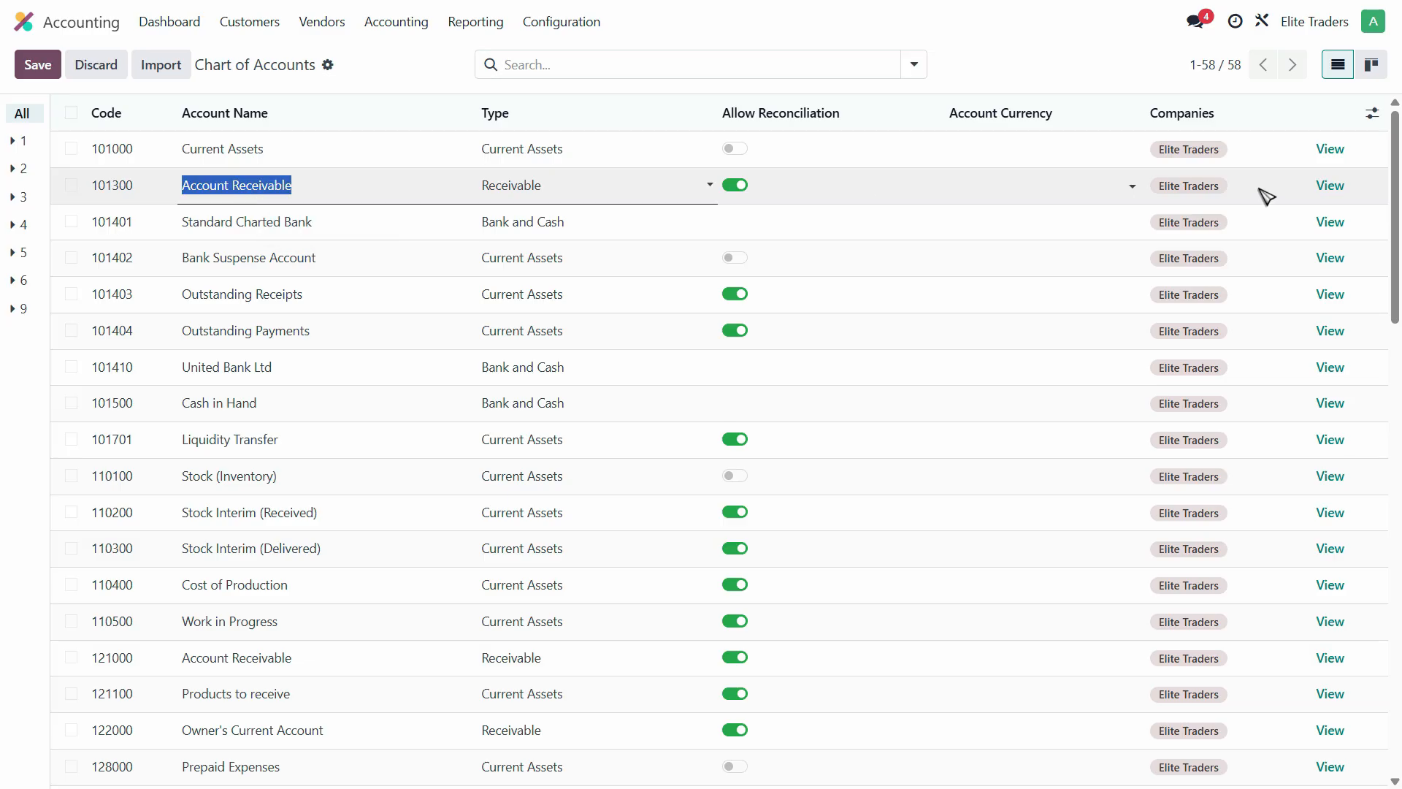
click(1330, 187)
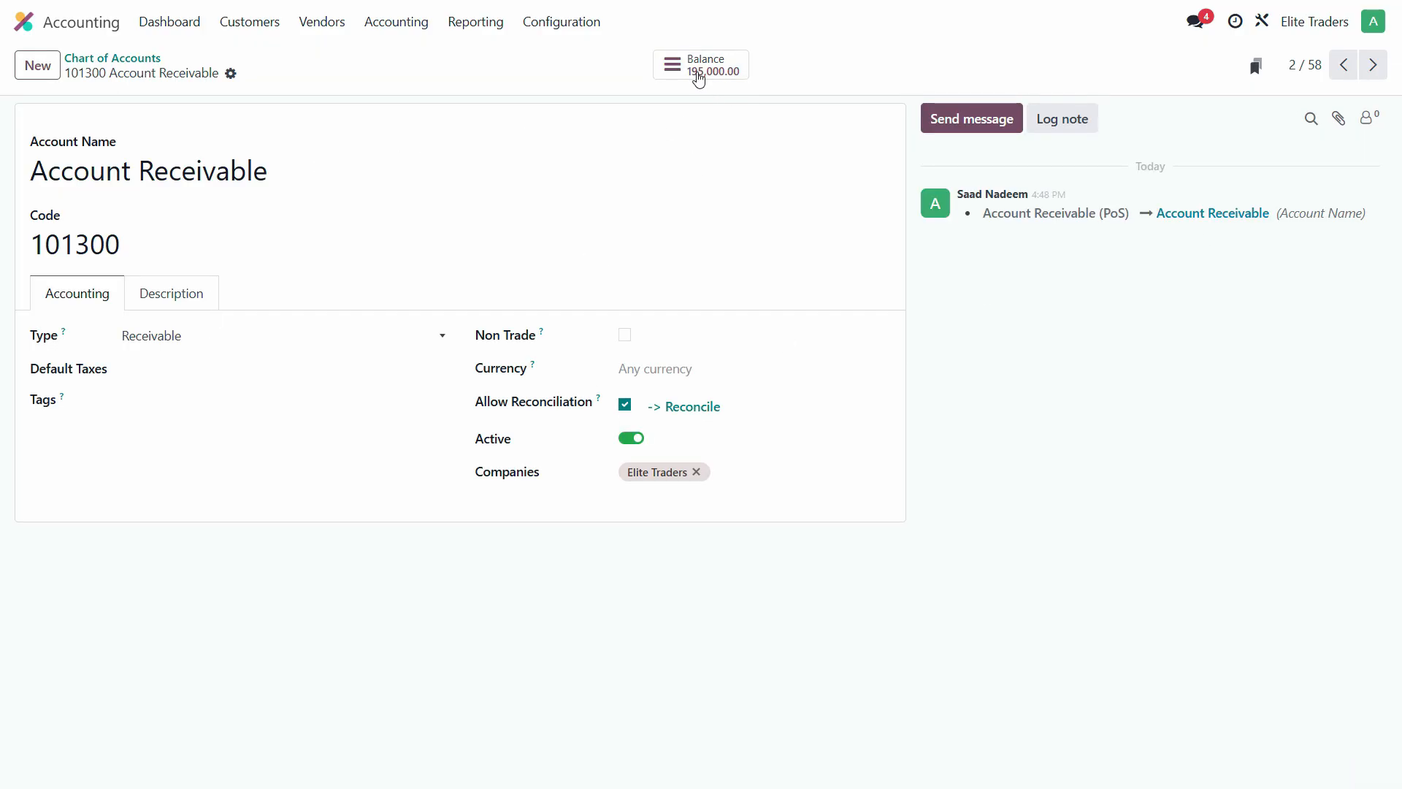
click(694, 76)
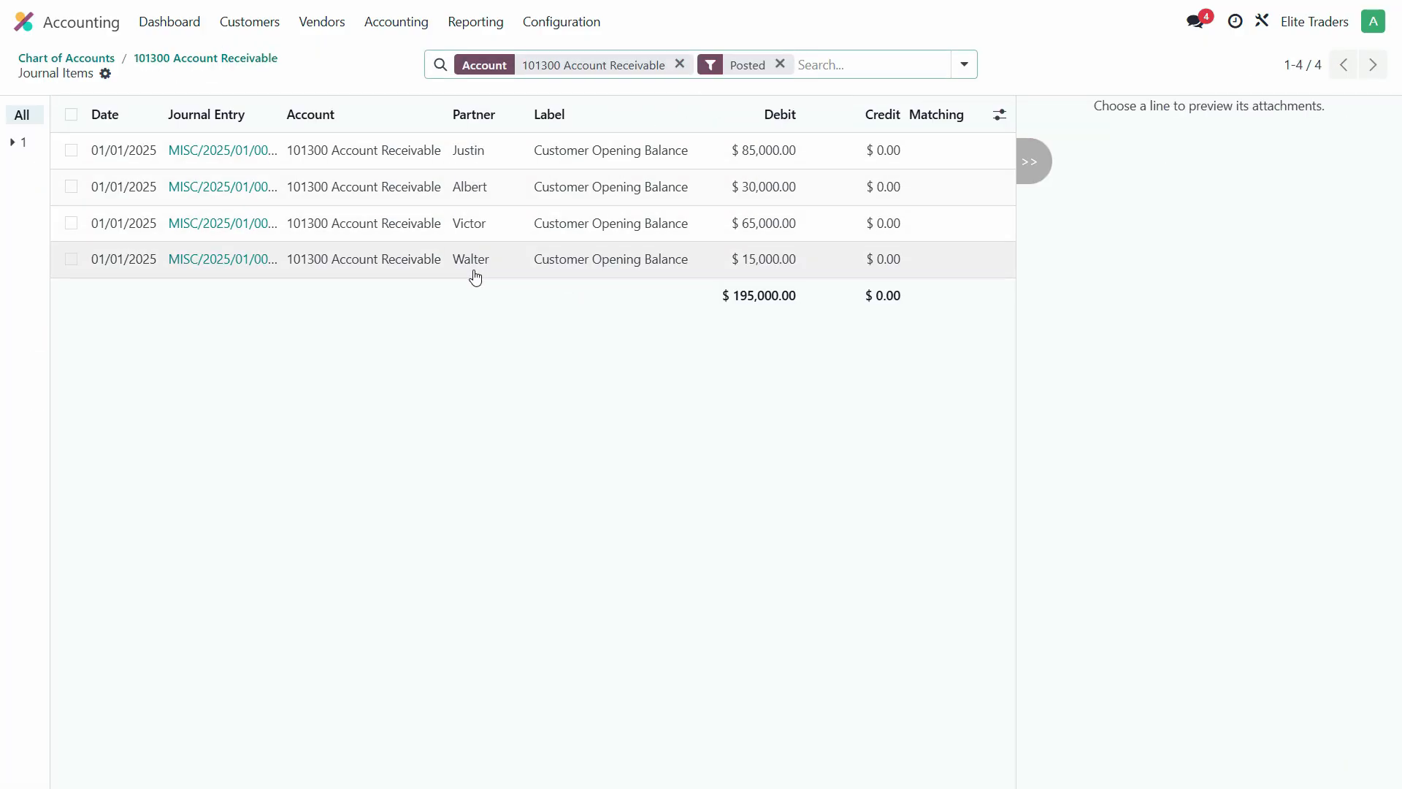
Open the Partner Ledger report to check each customer's opening balance.
click(468, 24)
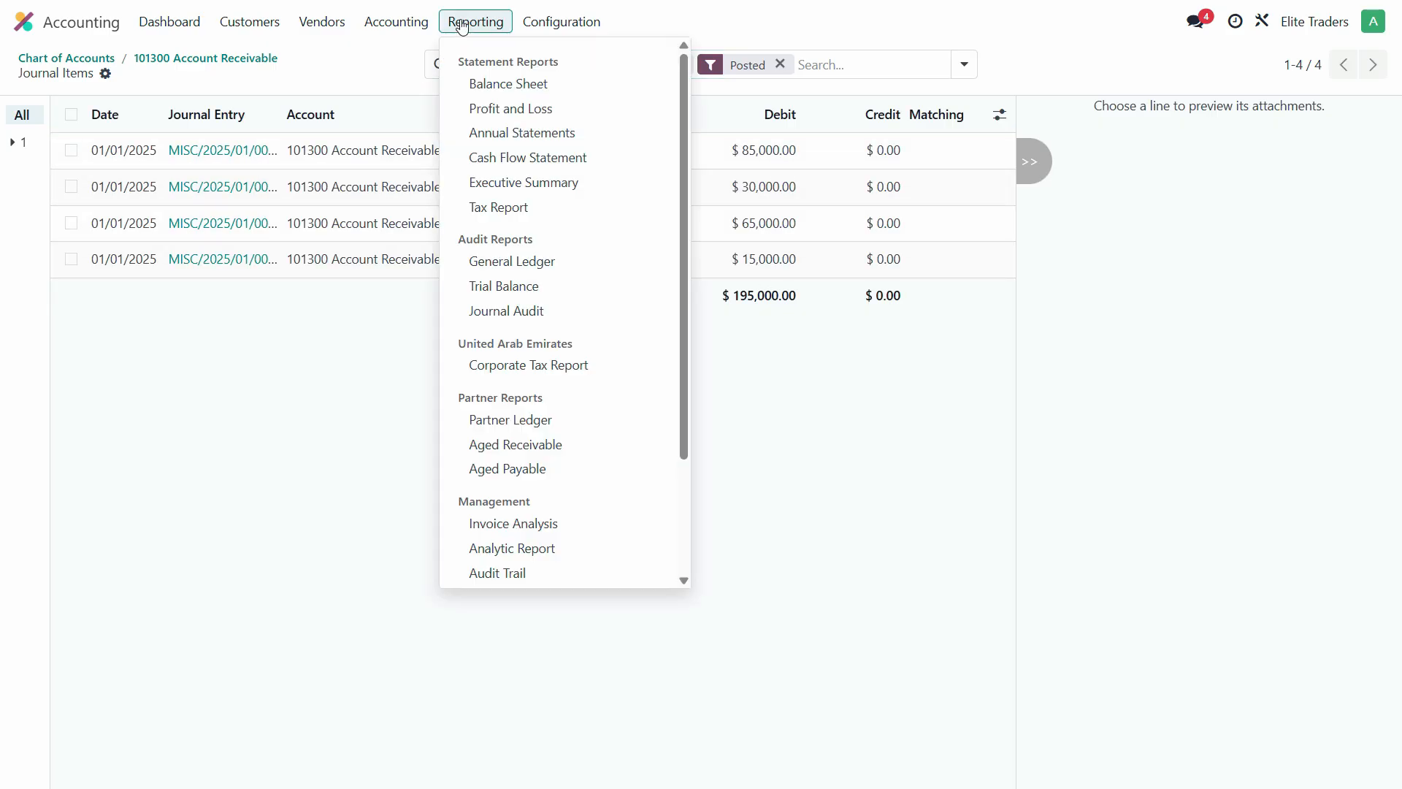
click(499, 27)
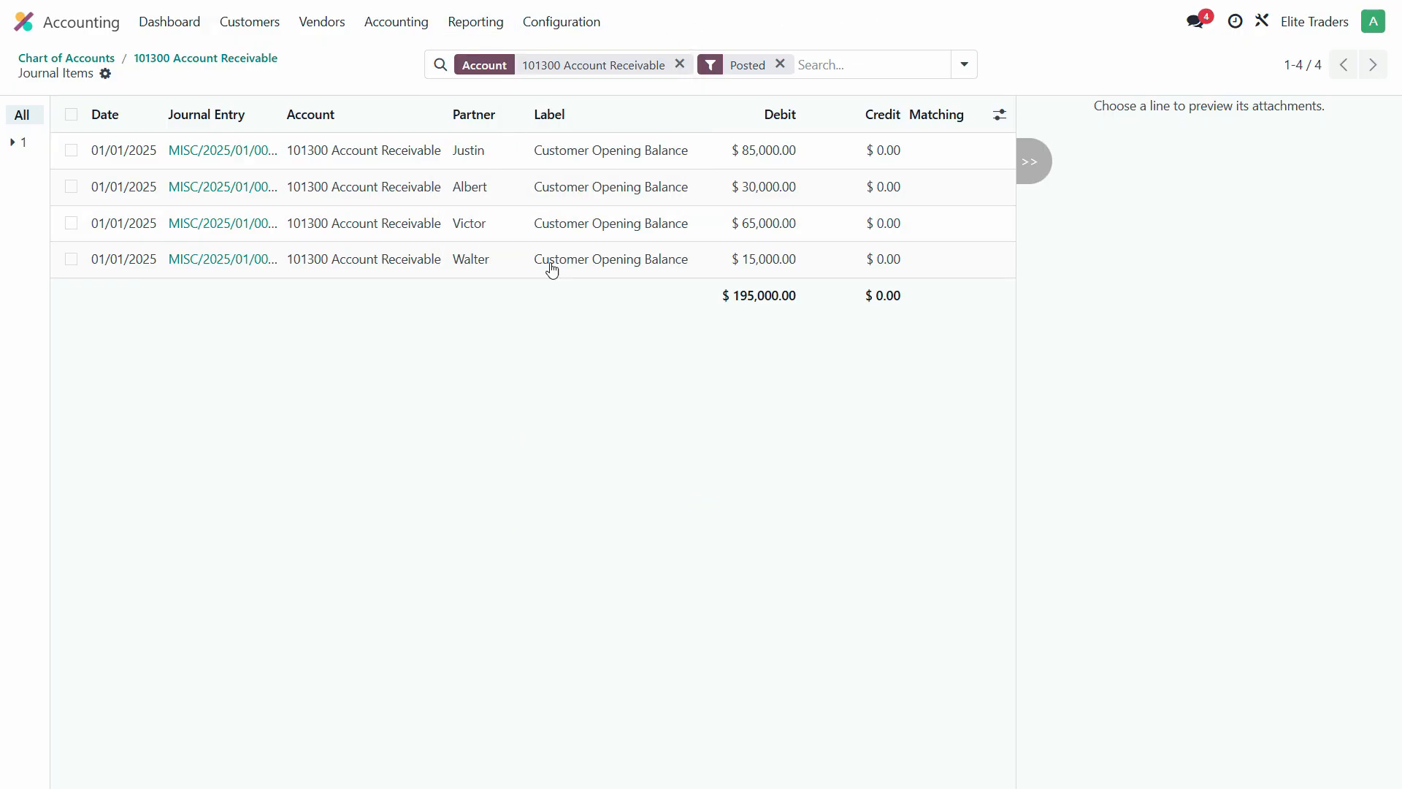
click(483, 27)
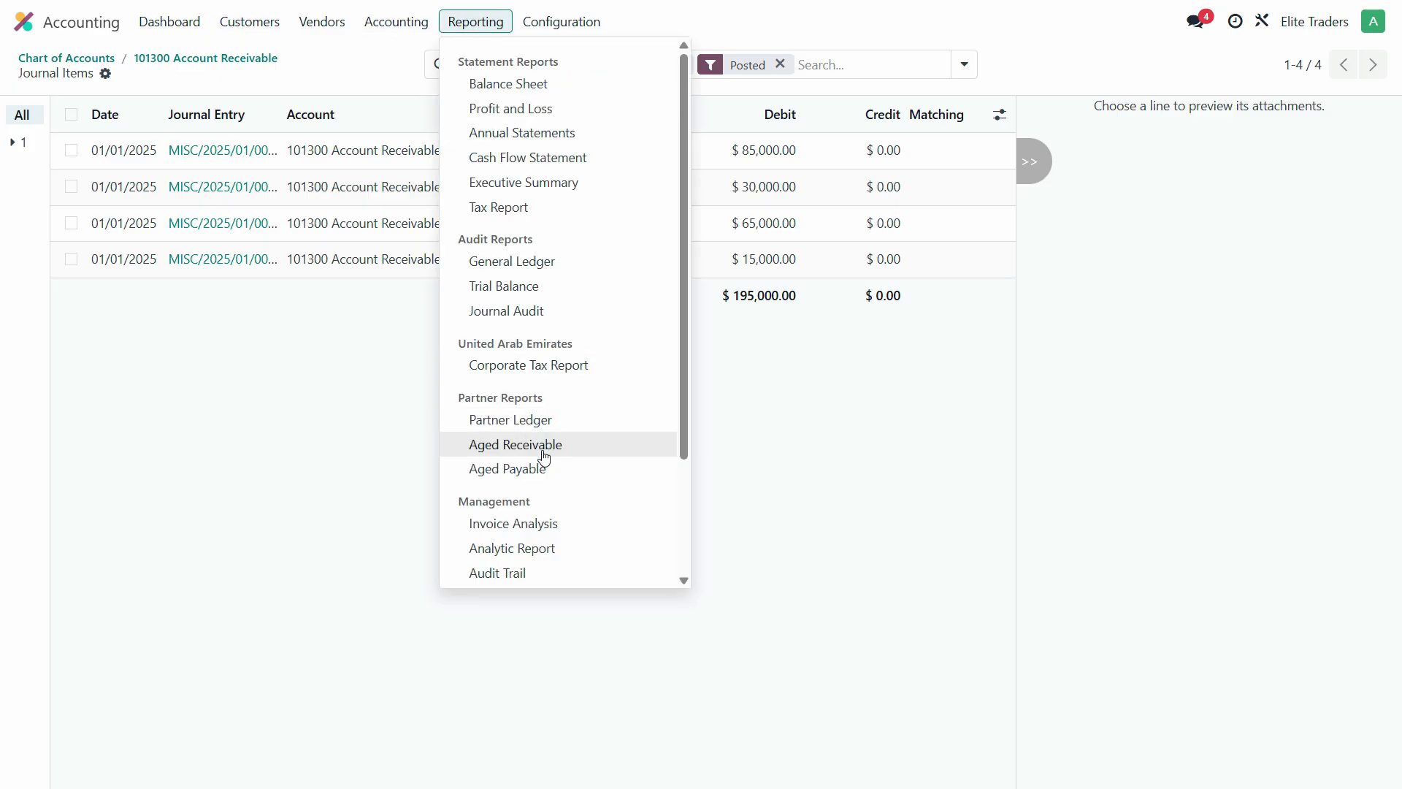
click(530, 427)
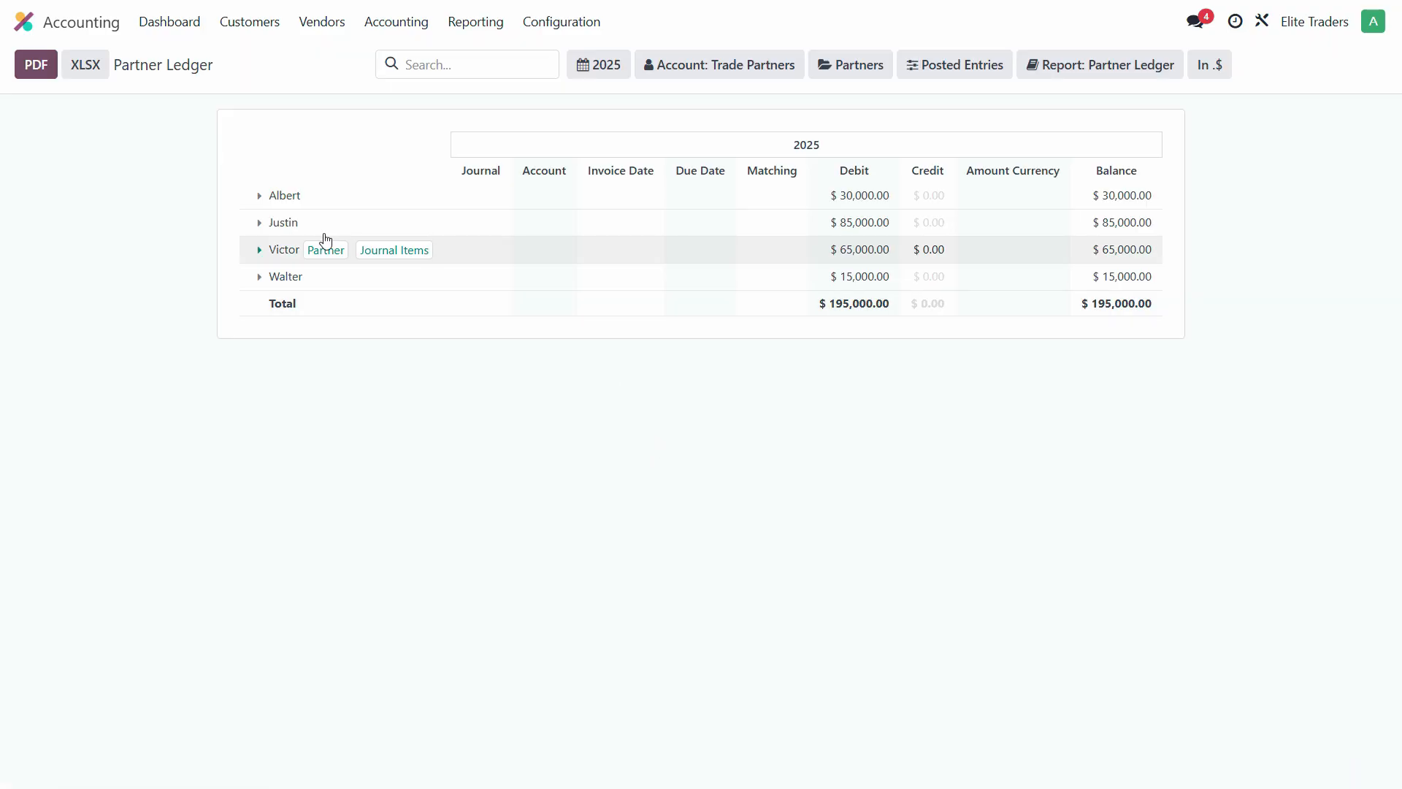
Open the customers list and display the Total Due column in it.
mouse_move(310, 207)
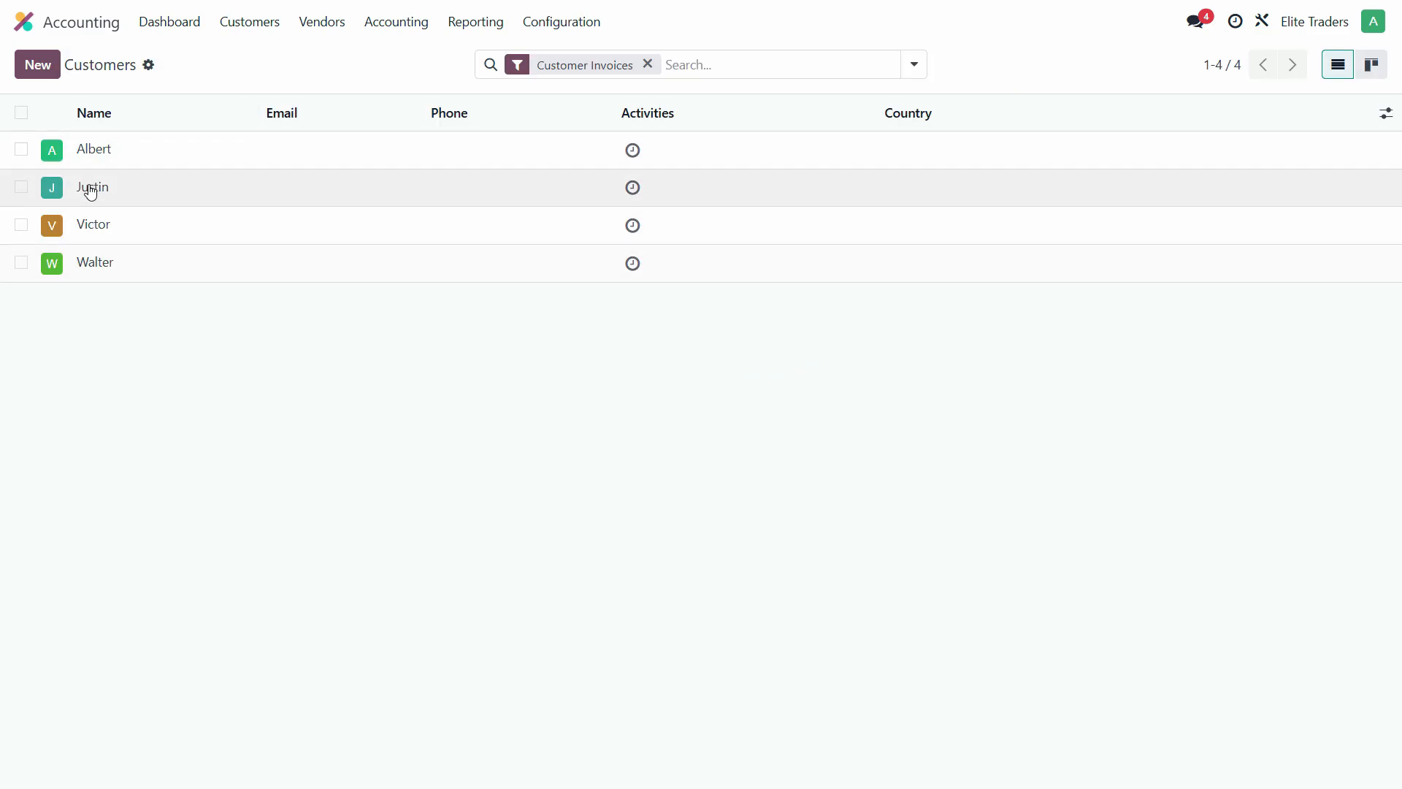
click(233, 21)
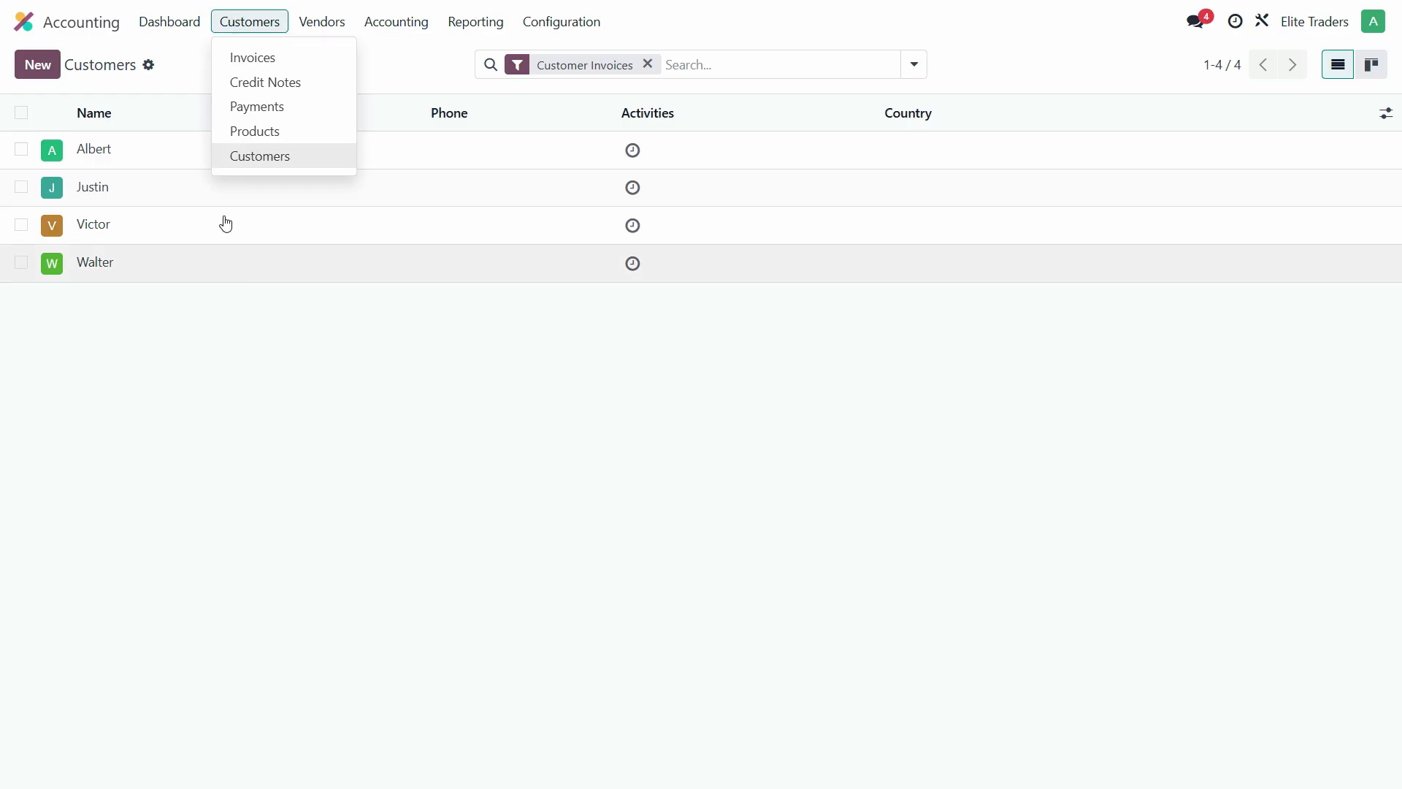
click(250, 155)
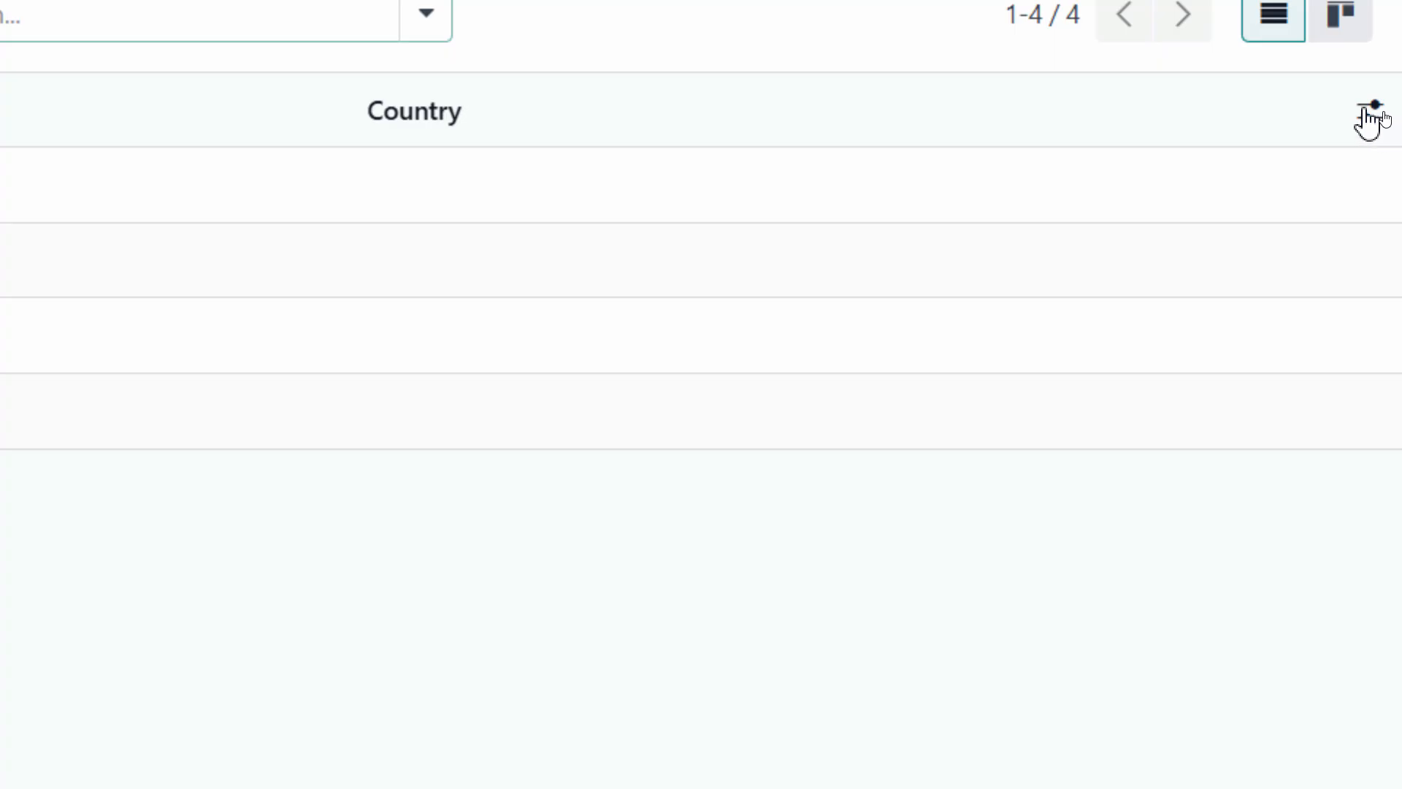
click(1386, 114)
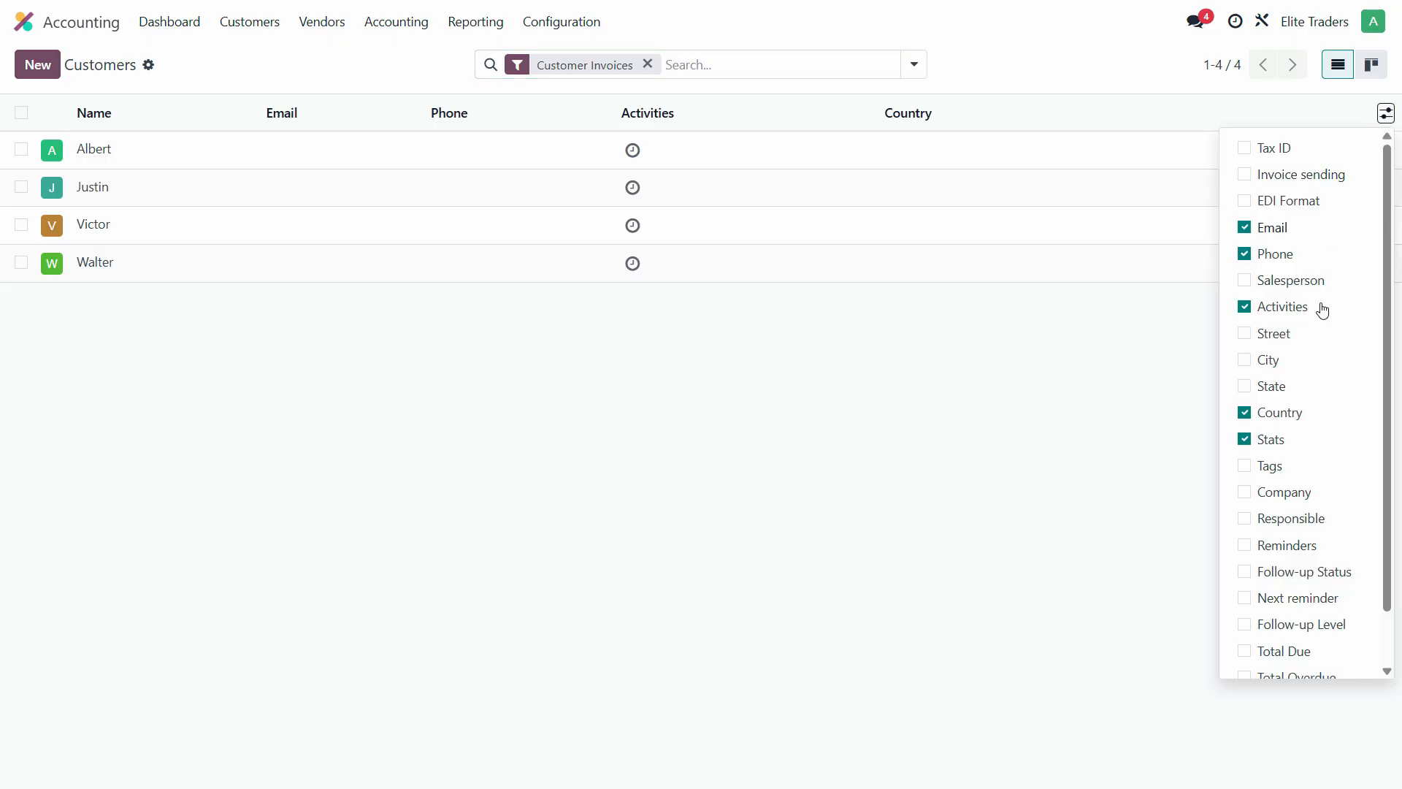
drag(1386, 508, 1388, 629)
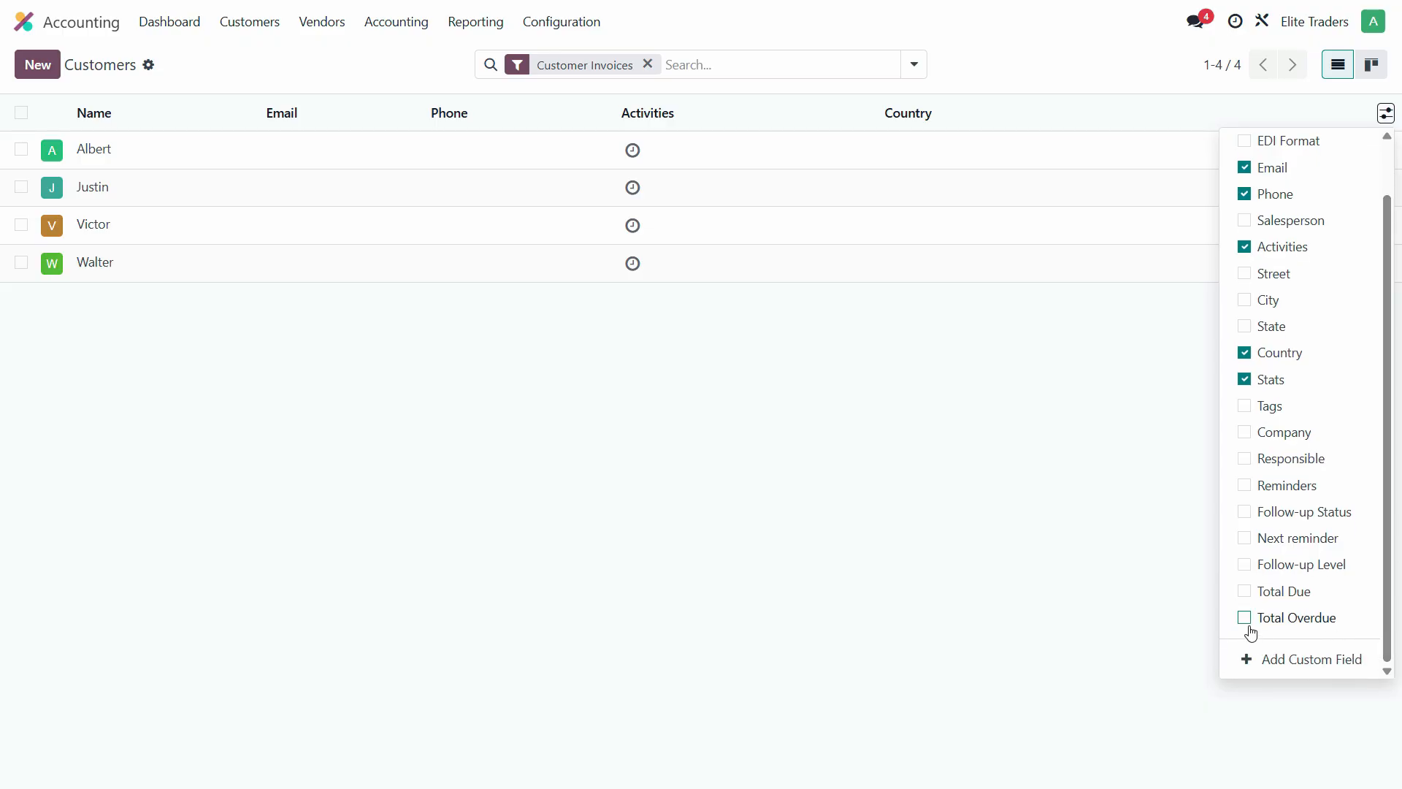
click(1244, 591)
click(1102, 596)
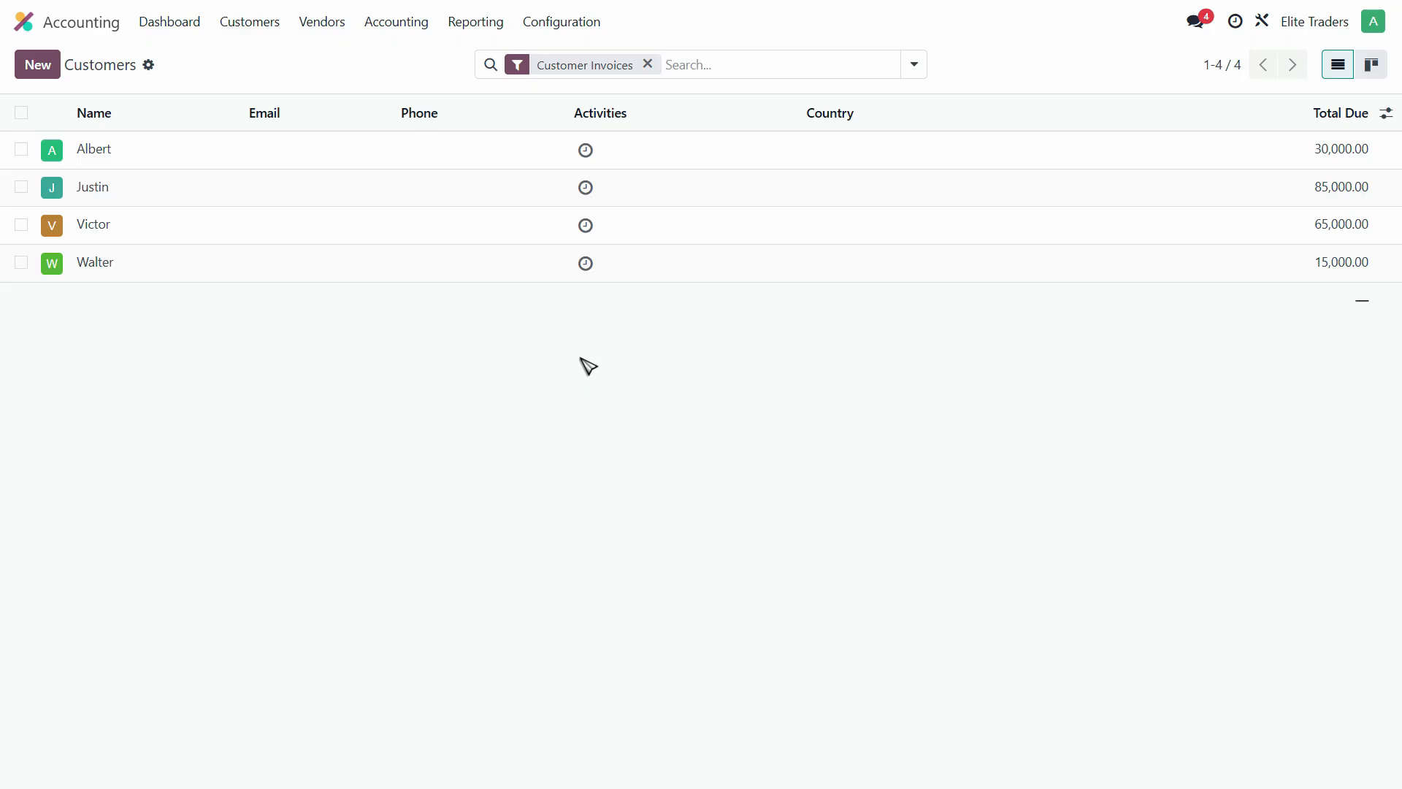
Open the customer invoices list.
click(249, 22)
click(195, 70)
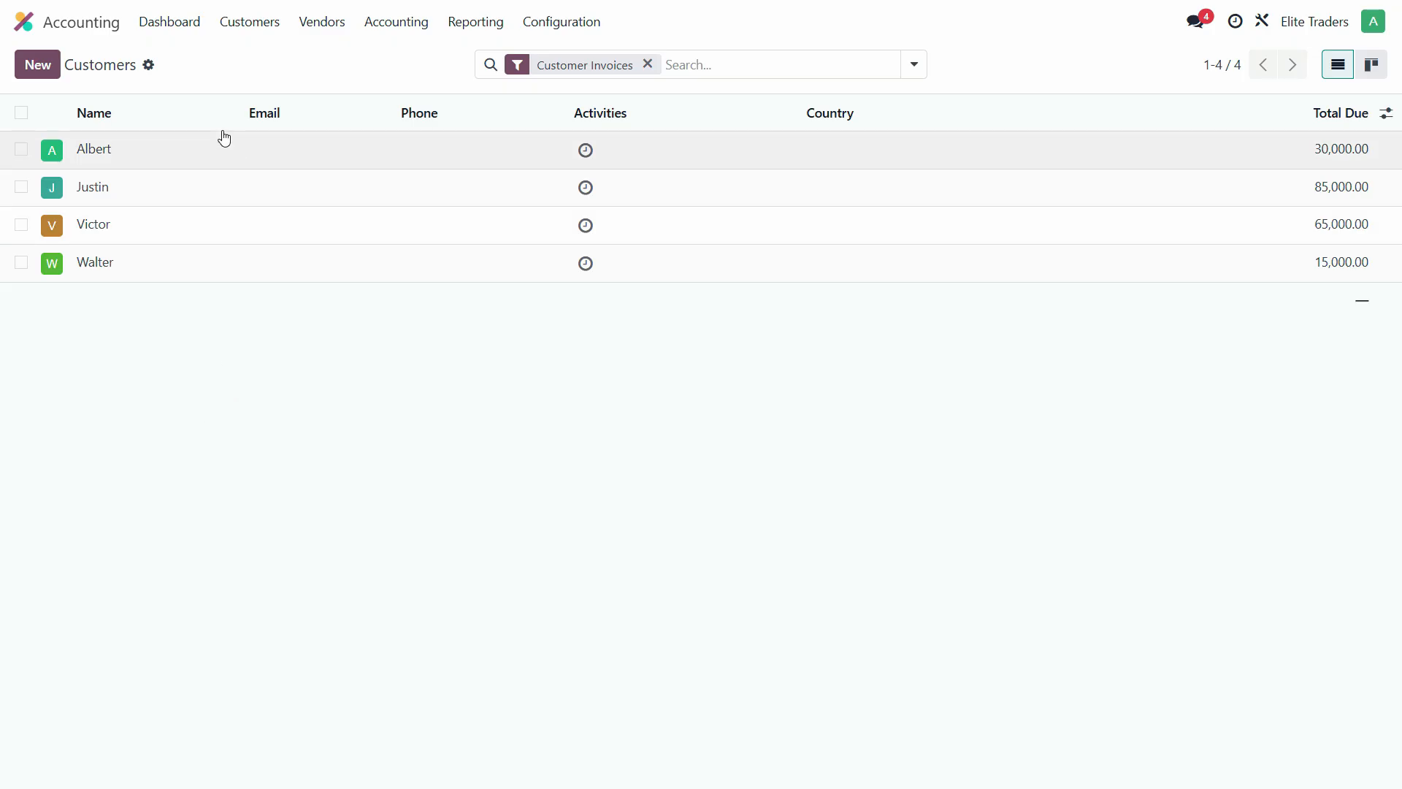
click(247, 29)
click(272, 59)
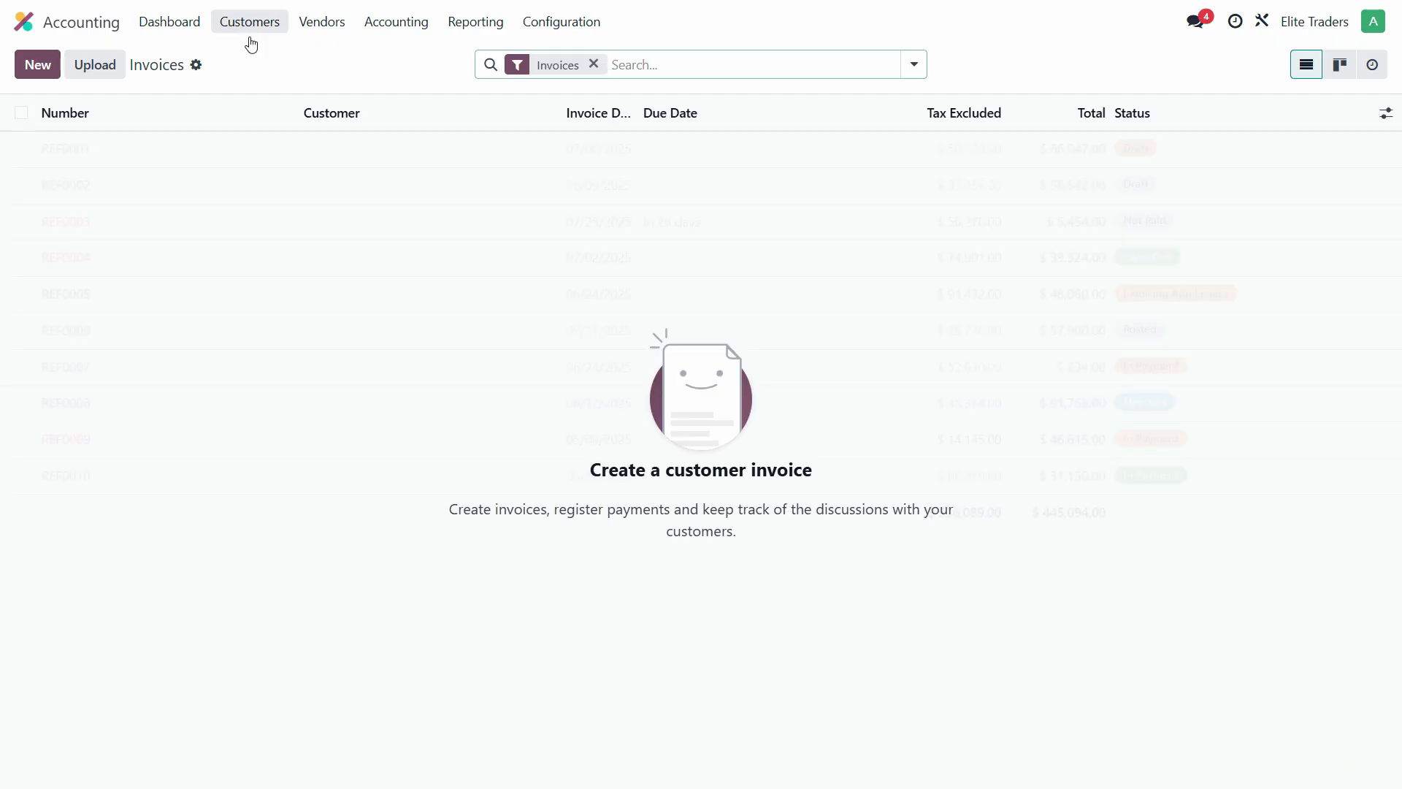
click(38, 65)
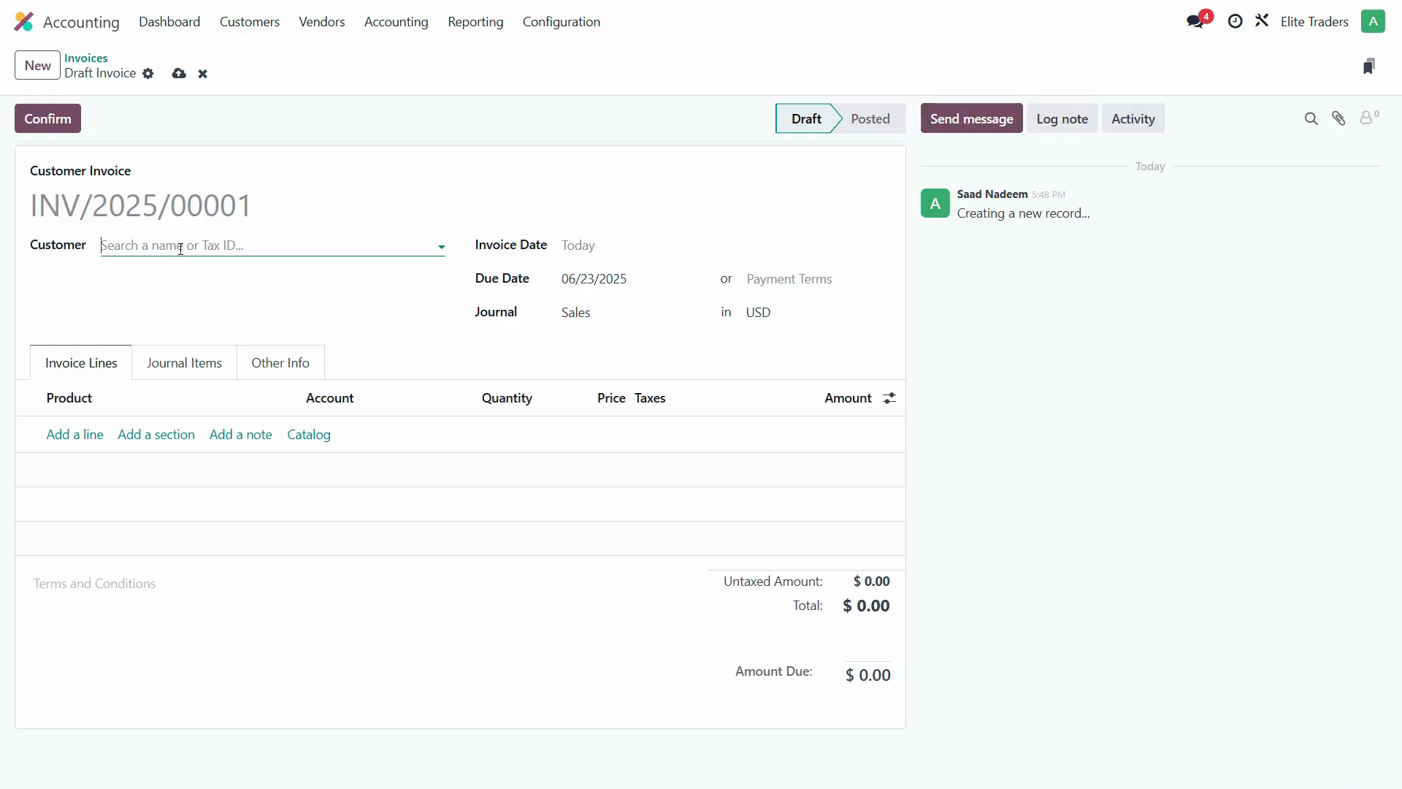
click(211, 247)
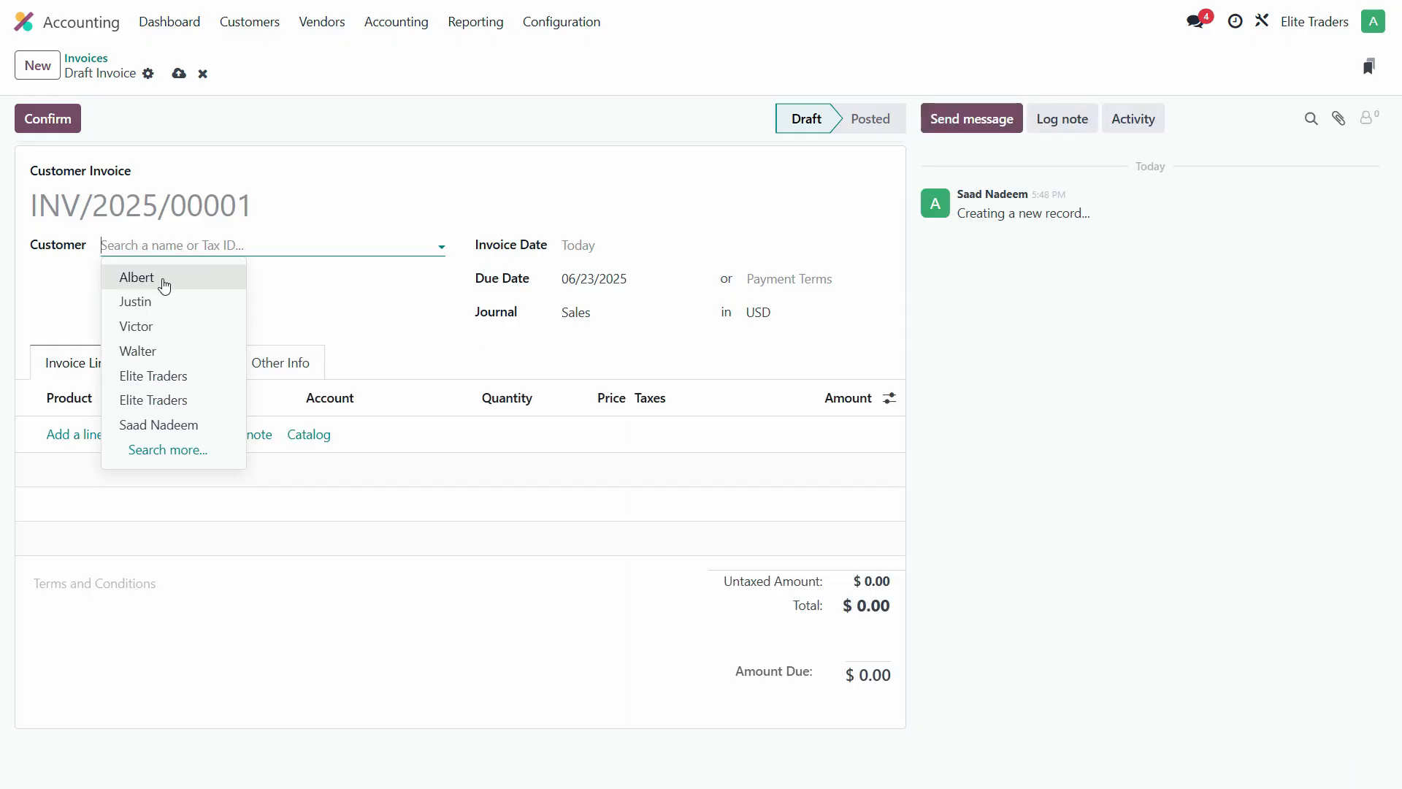
click(161, 277)
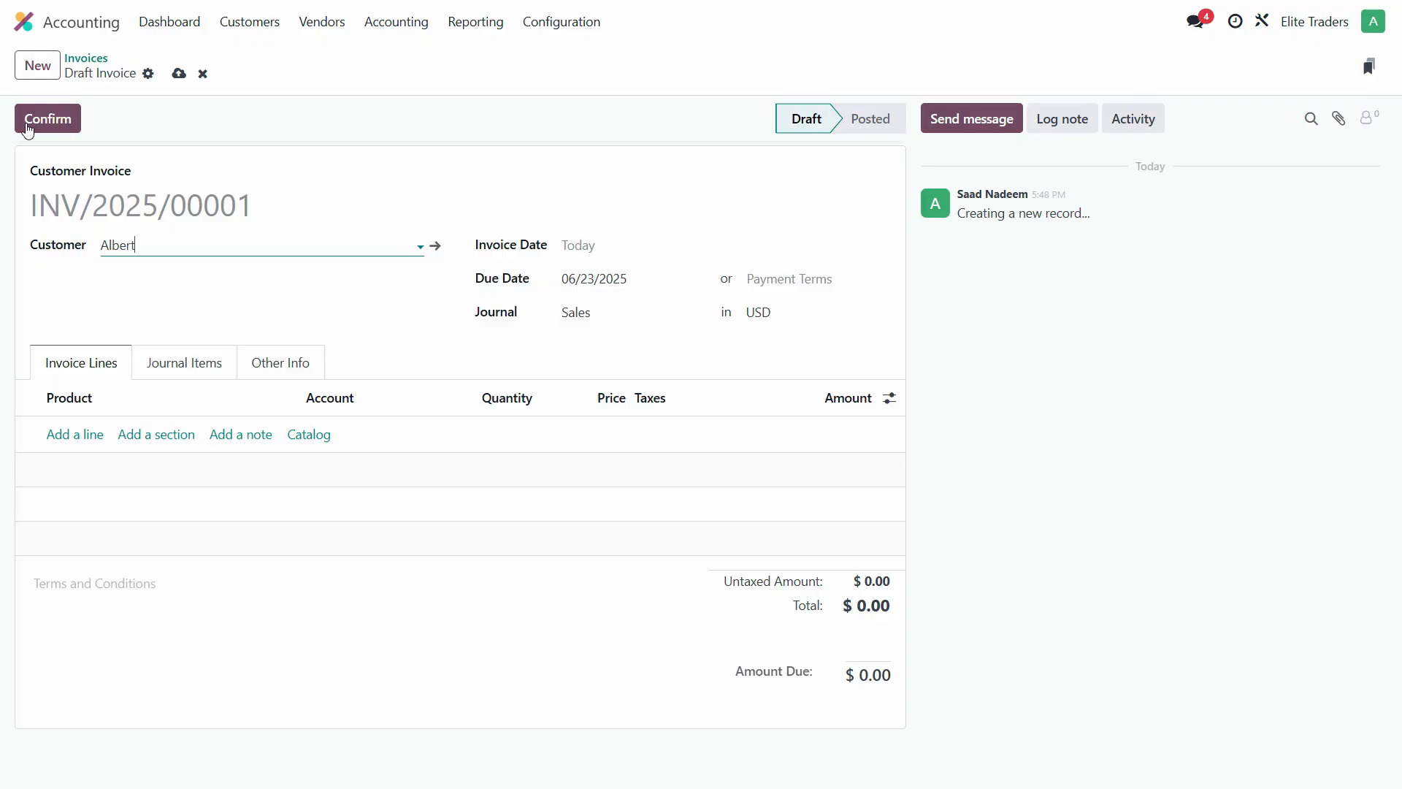
click(203, 74)
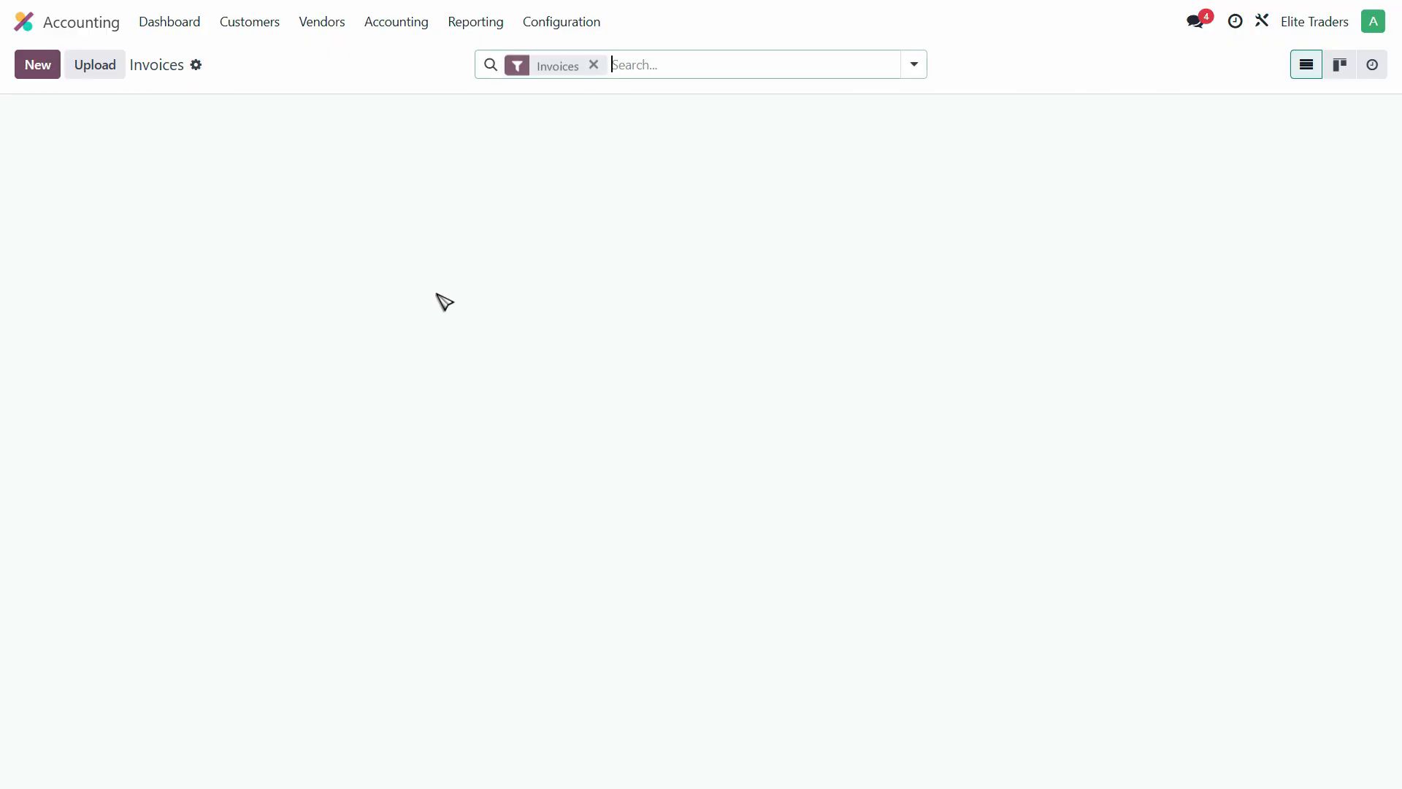
Remove the Invoices filter from the customer invoices list.
click(593, 65)
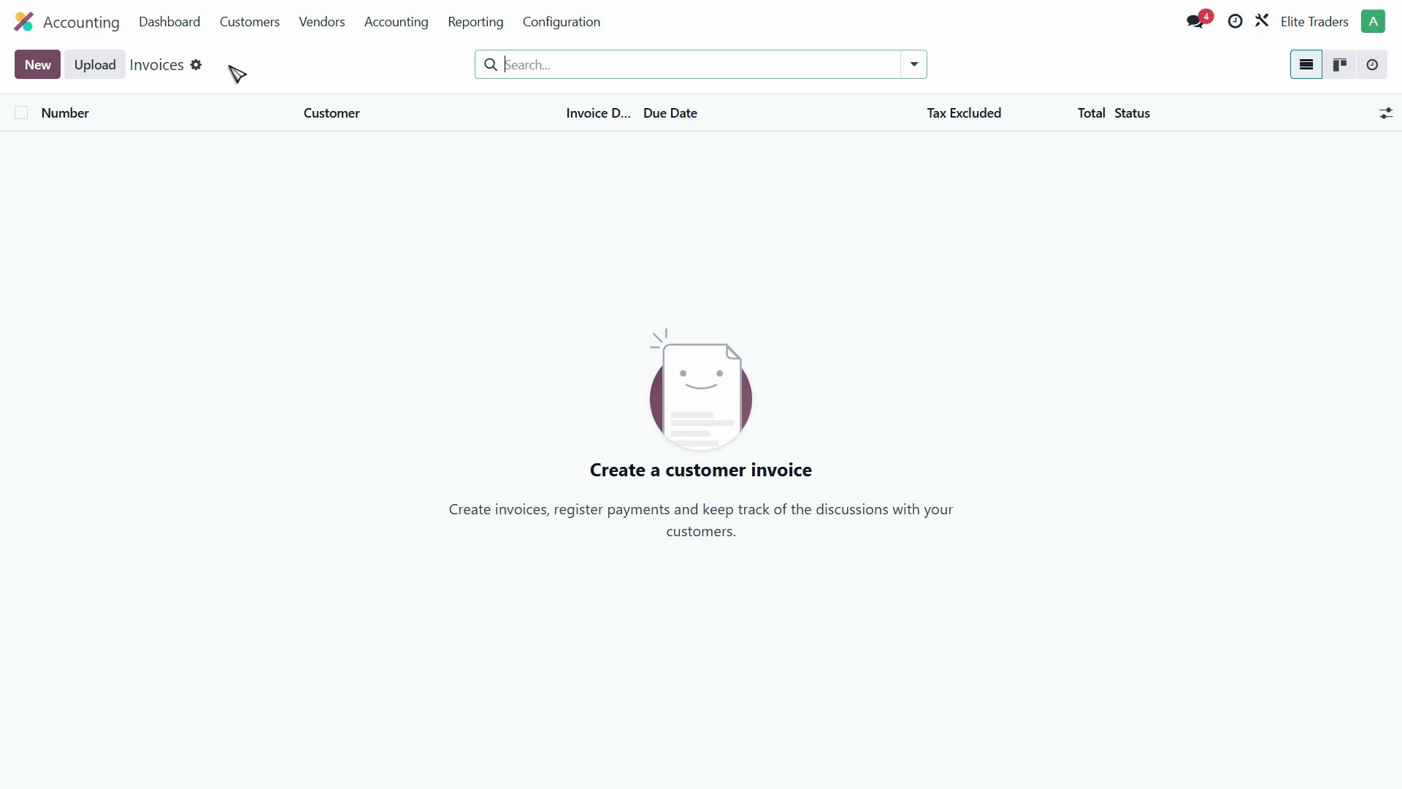